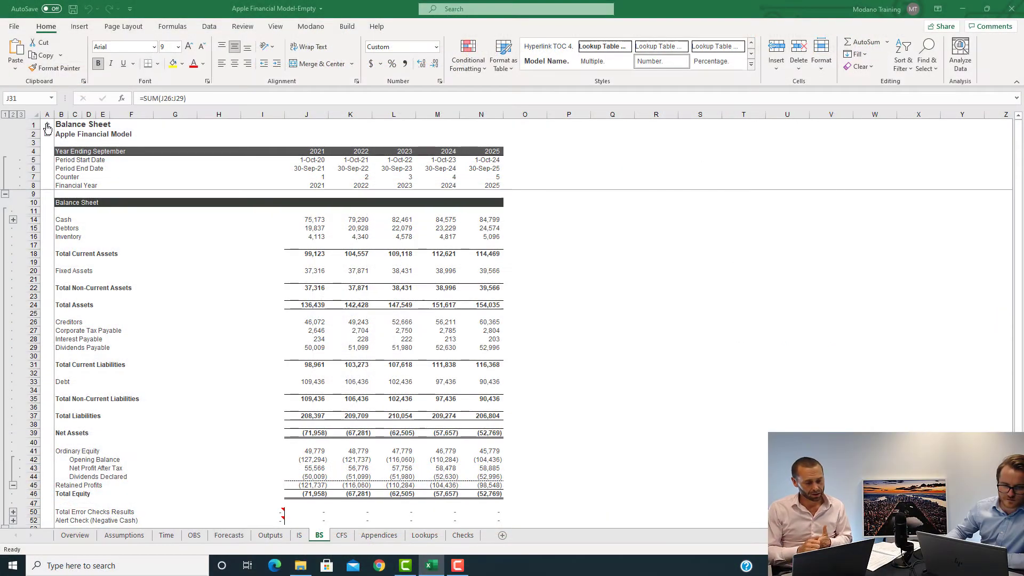
# Step: Review the Interest on Cash and Other Balance Sheet Items assumptions on the Forecasts sheet and the interest-on-cash explanation in the Financial Modeling Fundamentals PDF
pyautogui.click(47, 128)
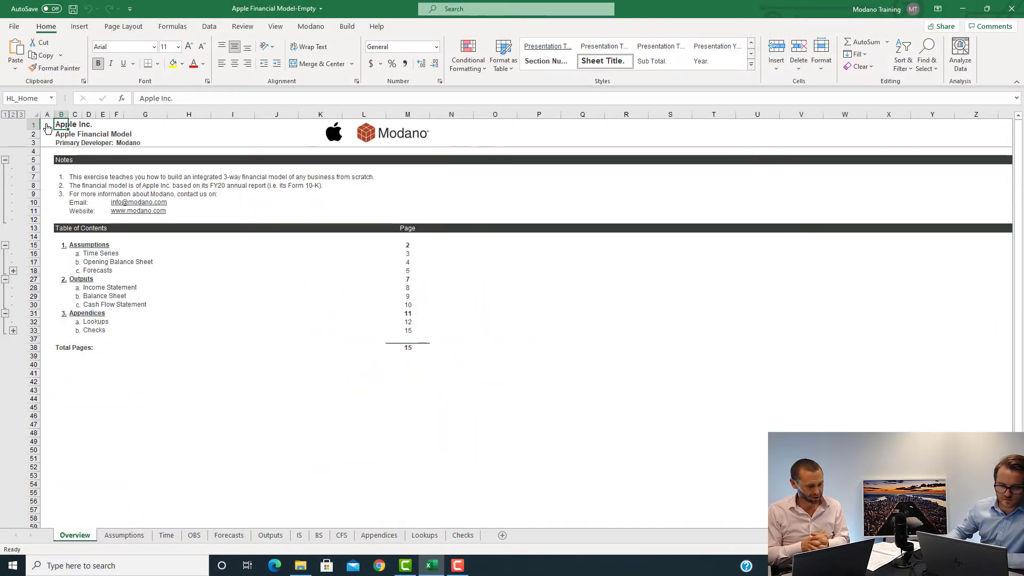
pyautogui.click(109, 276)
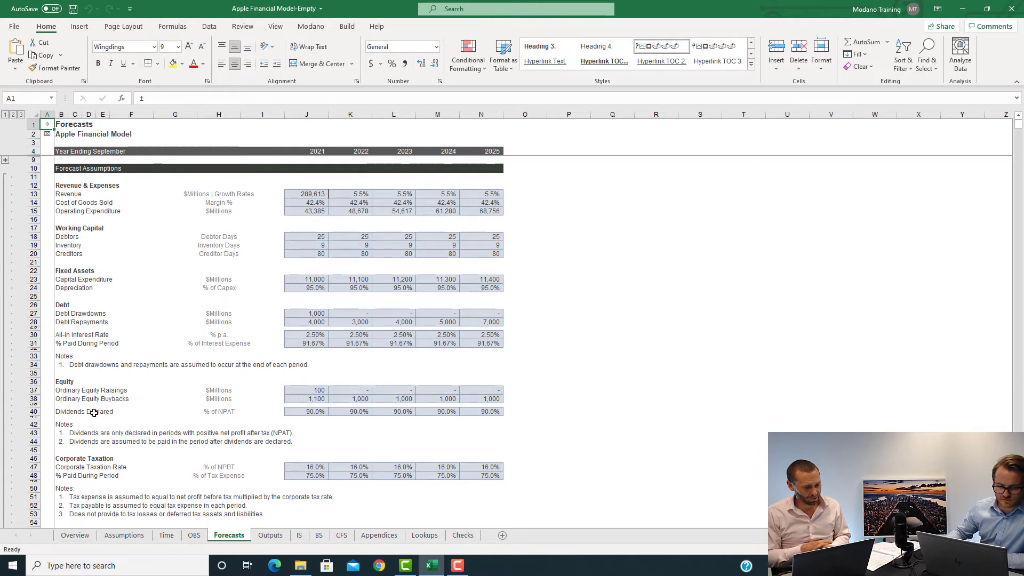
pyautogui.scroll(-5, 88, 393)
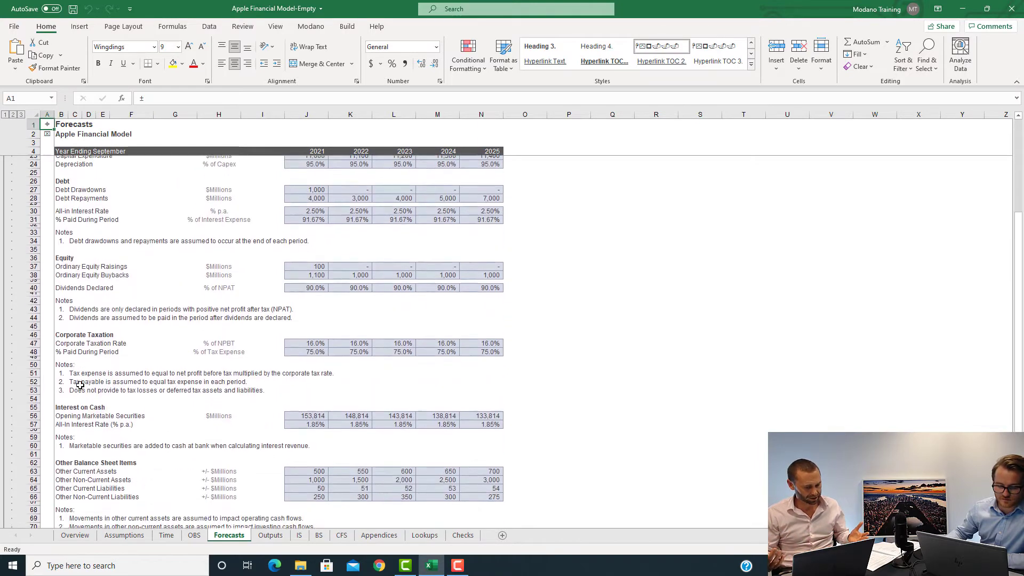
pyautogui.scroll(-3, 80, 384)
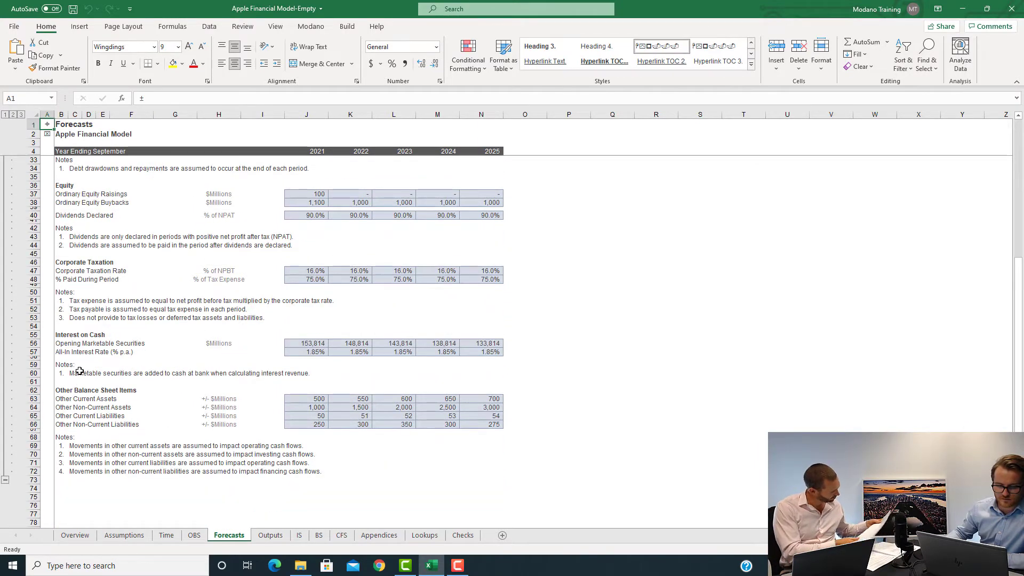
pyautogui.scroll(1, 80, 370)
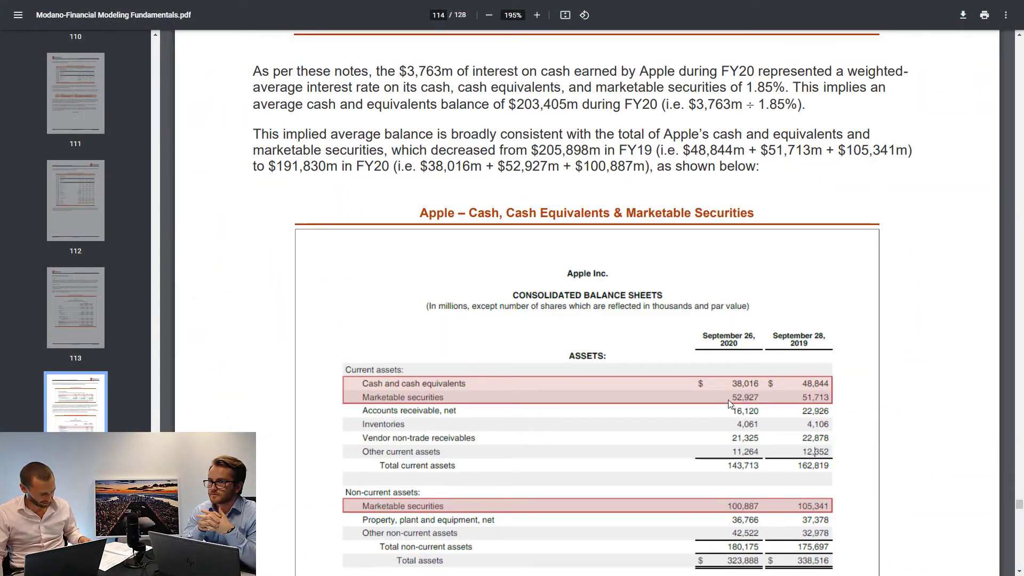
pyautogui.scroll(-1, 742, 400)
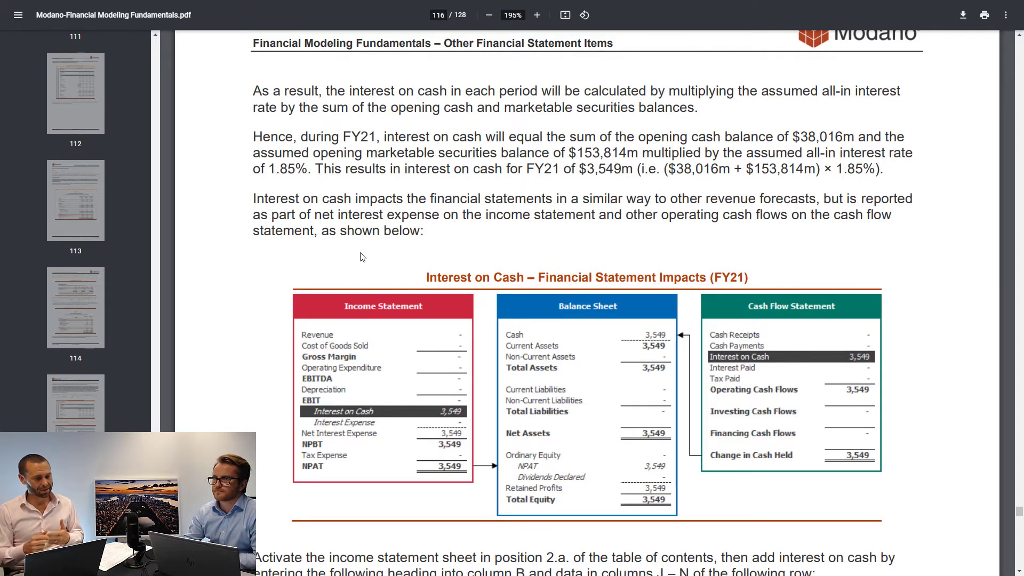
pyautogui.scroll(-1, 361, 257)
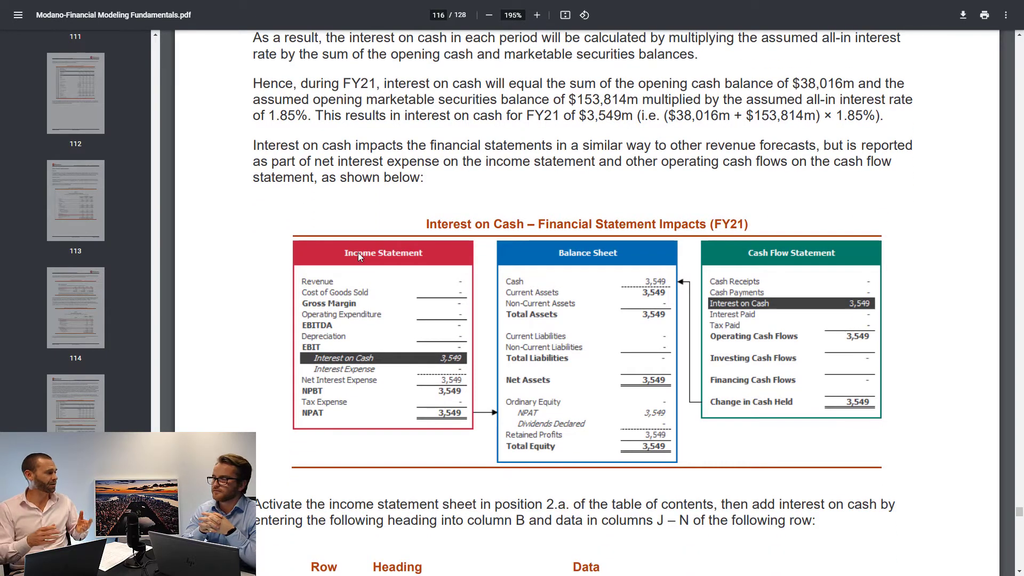
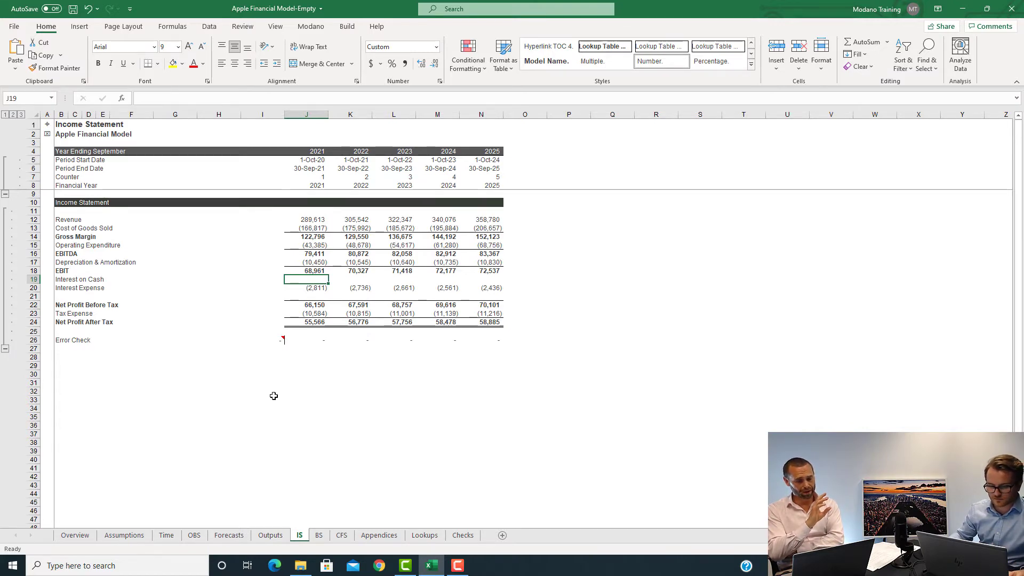
# Step: Expand the grouped rows above Cash on the Balance Sheet and return to the Income Statement
pyautogui.click(319, 536)
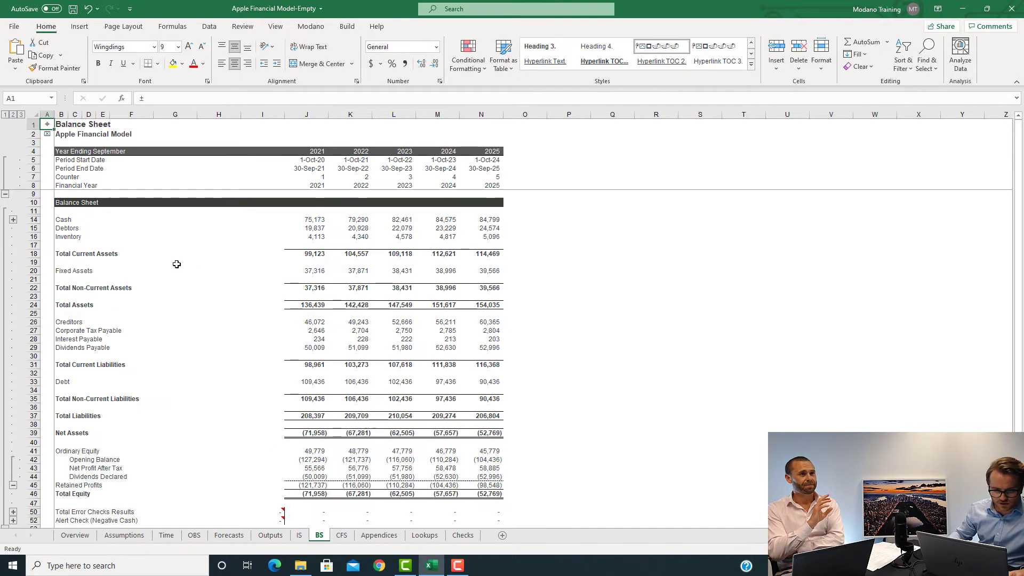
pyautogui.click(14, 220)
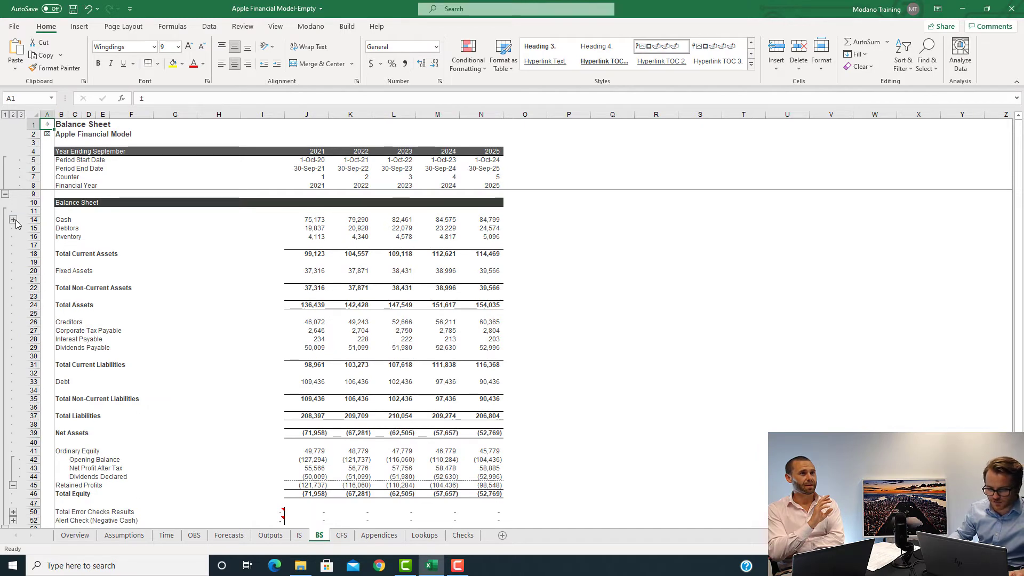
pyautogui.click(300, 535)
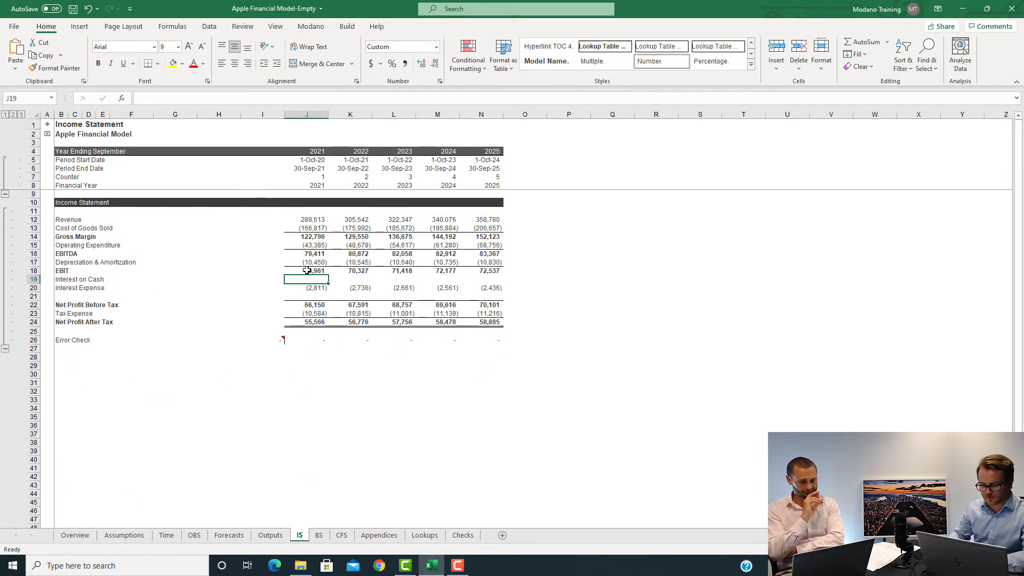
# Step: Enter the 2021 Interest on Cash formula in J19 as =(BS!J12+Forecasts!J56)*Forecasts!J57
pyautogui.write('=')
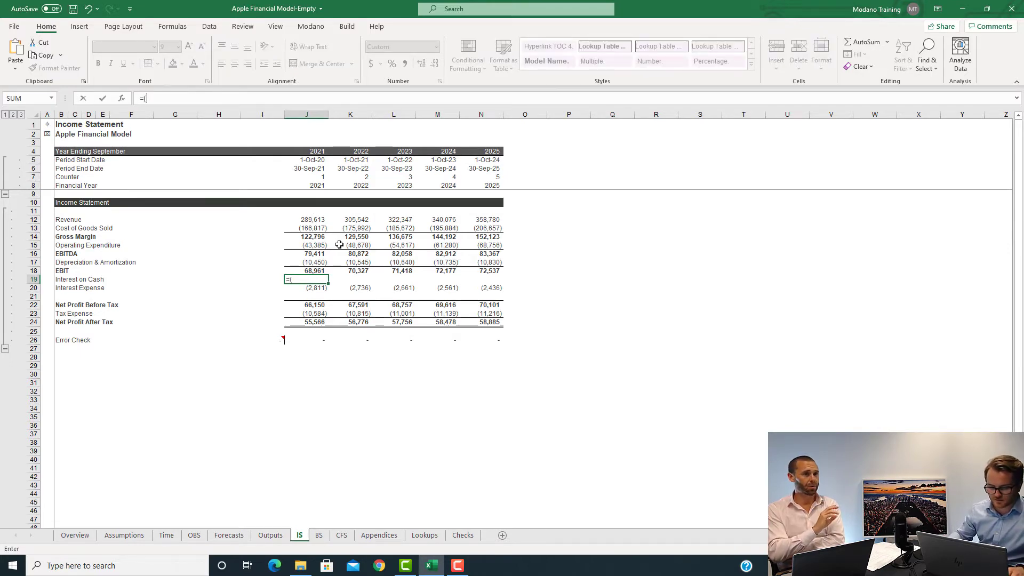
pyautogui.write('(')
pyautogui.click(319, 535)
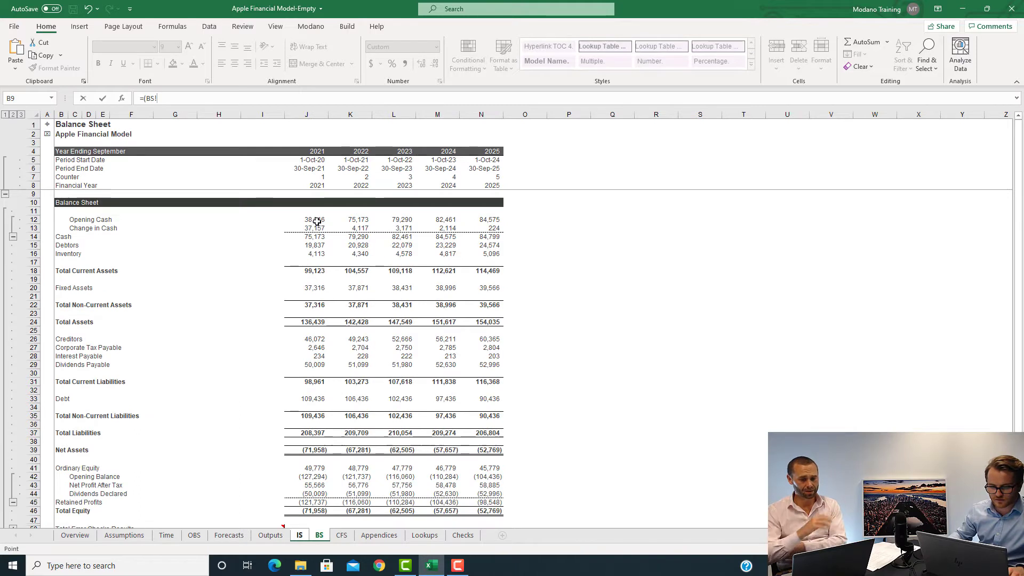
pyautogui.click(317, 221)
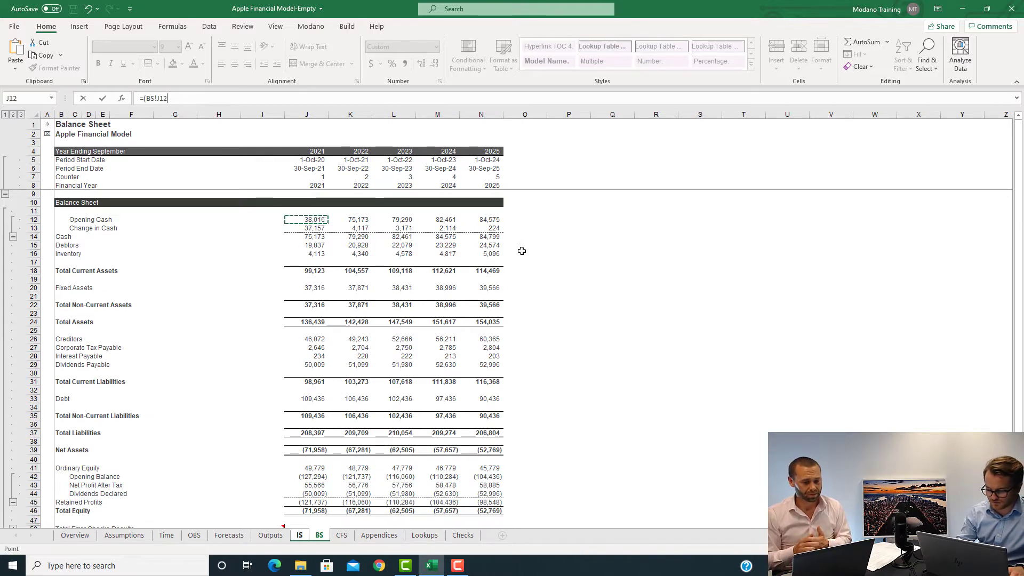
pyautogui.write('+')
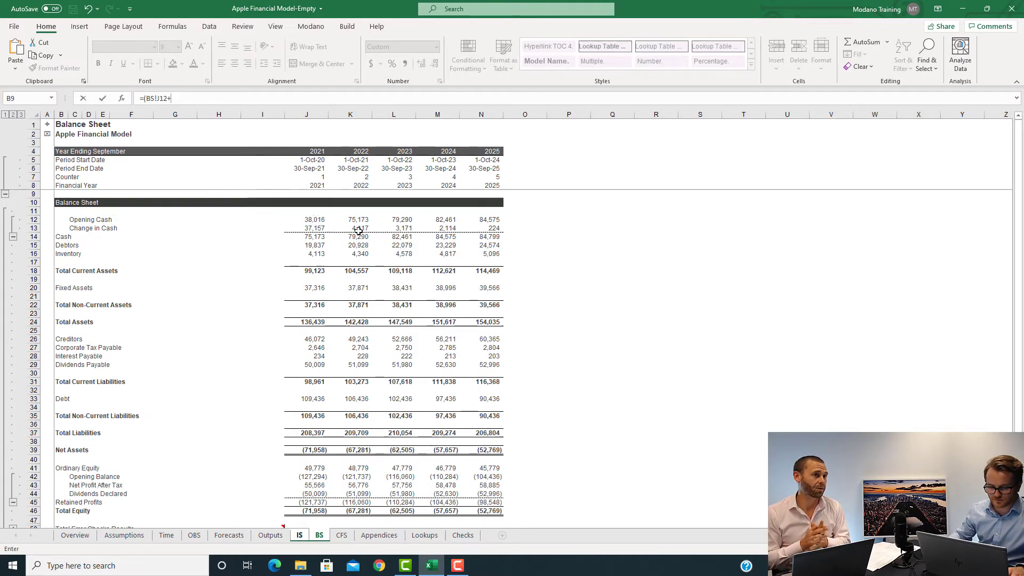
pyautogui.click(229, 536)
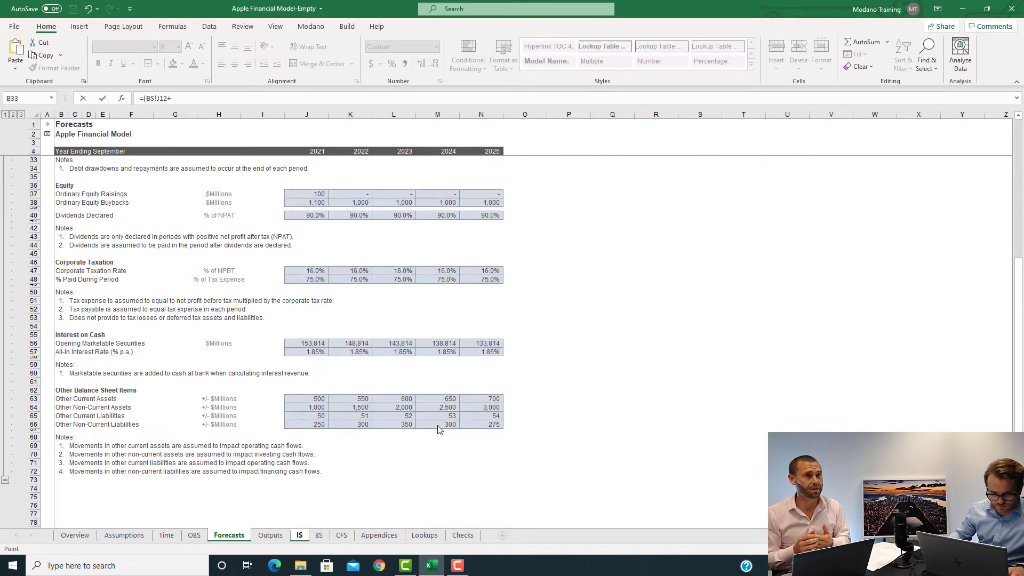
pyautogui.click(314, 335)
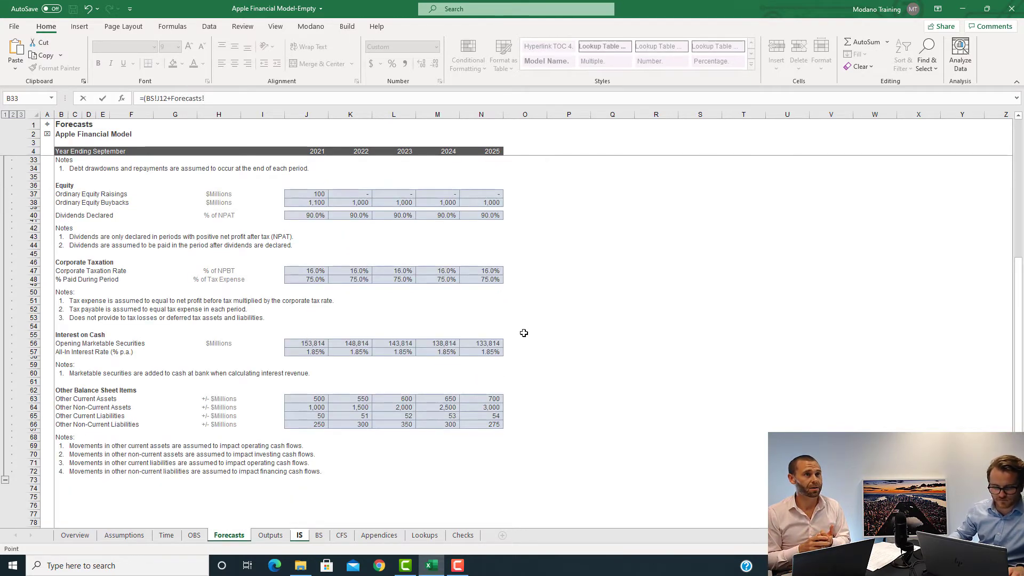
pyautogui.press('Down')
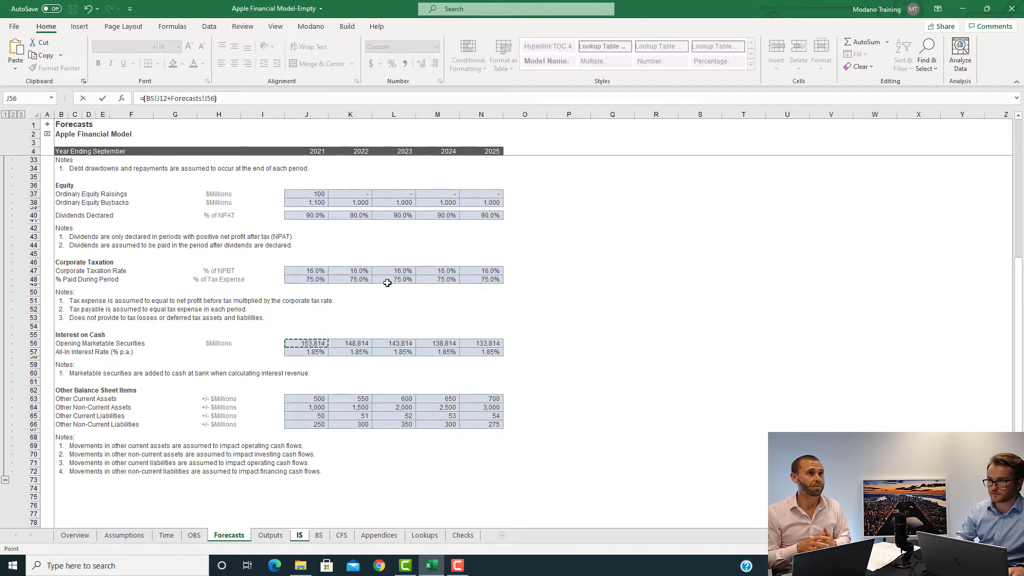
pyautogui.write(')*')
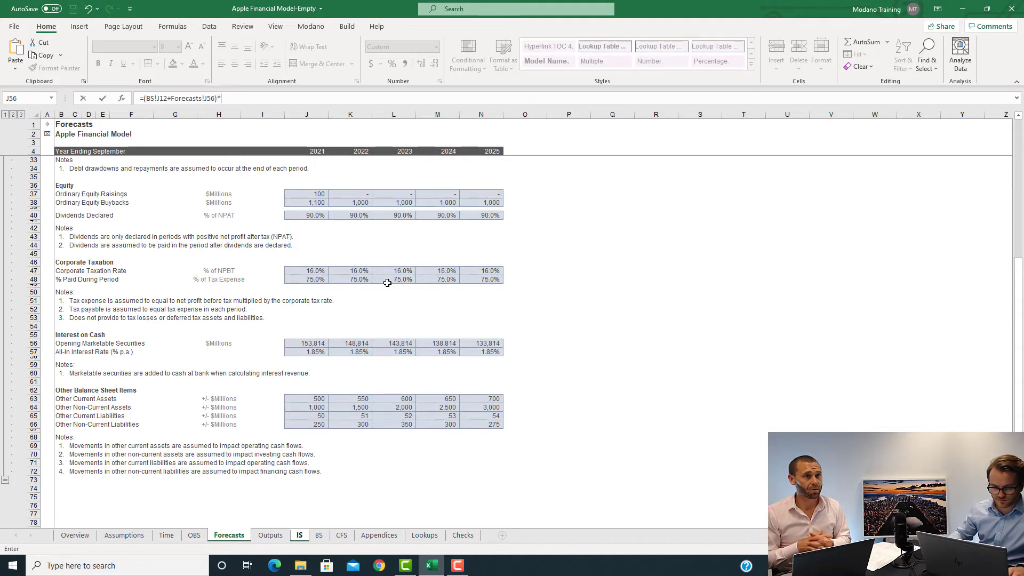
pyautogui.click(321, 353)
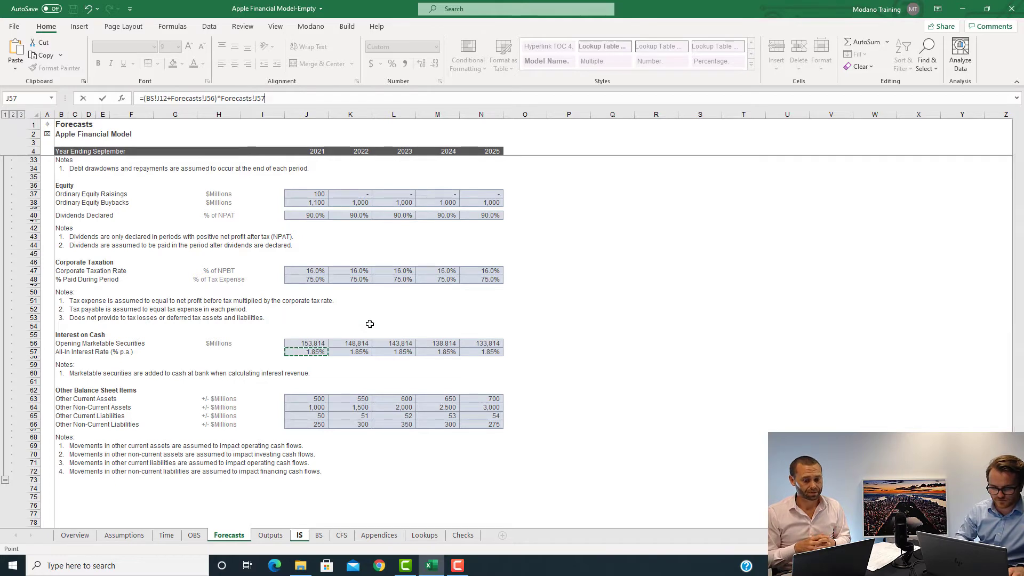
pyautogui.press('Return')
# Step: Copy the Interest on Cash formula from J19 across to 2025 in column N
pyautogui.press('Up')
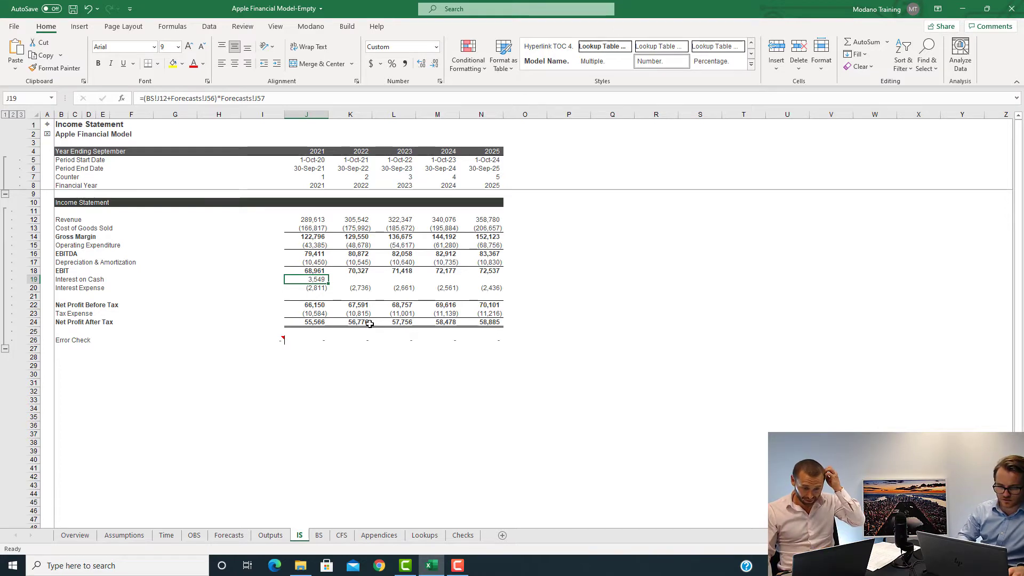
pyautogui.hotkey('shift', 'Right')
pyautogui.hotkey('shift', 'Right')
pyautogui.hotkey('shift', 'Right')
pyautogui.hotkey('shift', 'Right')
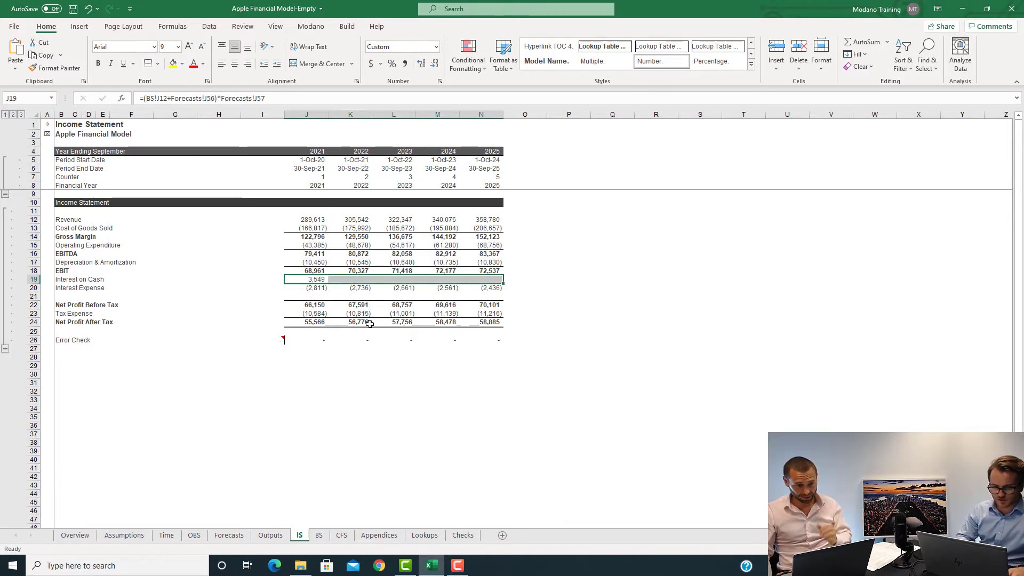
pyautogui.hotkey('ctrl', 'r')
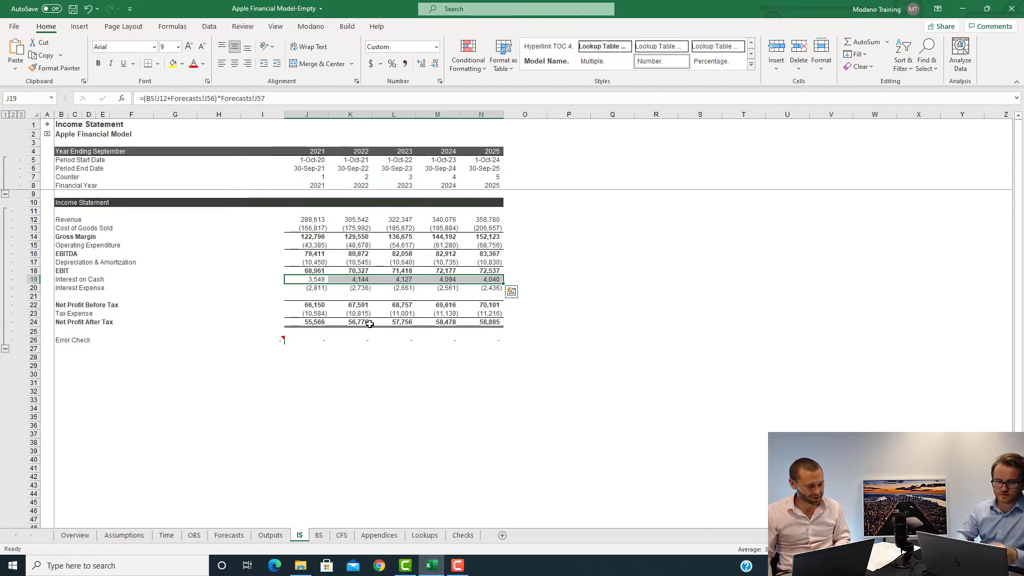
# Step: Label row 21 of the Income Statement "Net Interest Expense" in column B and select its 2021 cell, J21
pyautogui.press('Down')
pyautogui.press('Down')
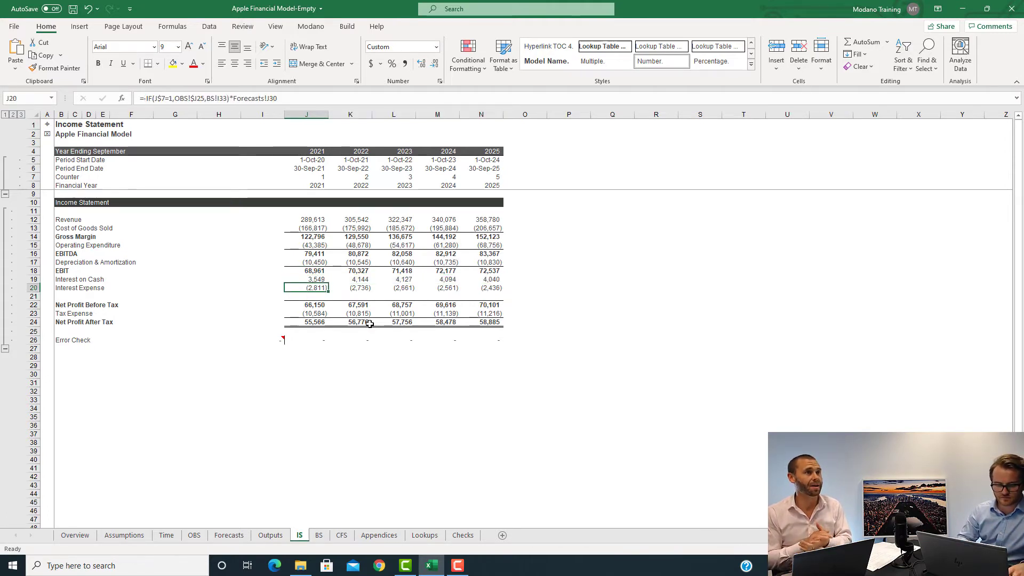
pyautogui.press('Left')
pyautogui.press('Left')
pyautogui.press('Left')
pyautogui.press('Left')
pyautogui.press('Left')
pyautogui.press('Left')
pyautogui.press('Left')
pyautogui.press('Left')
pyautogui.write('Ne')
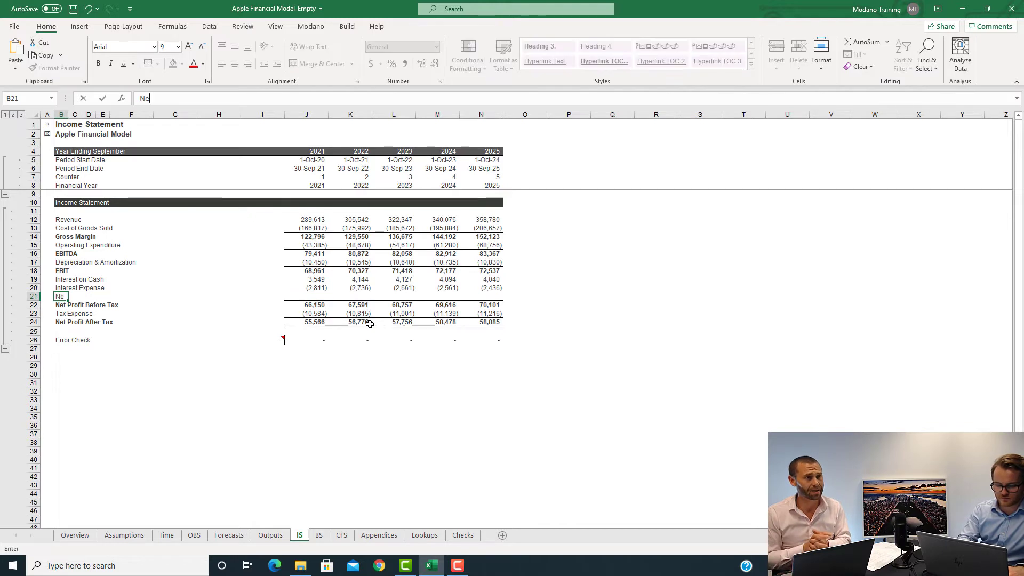
pyautogui.write('t Interest E')
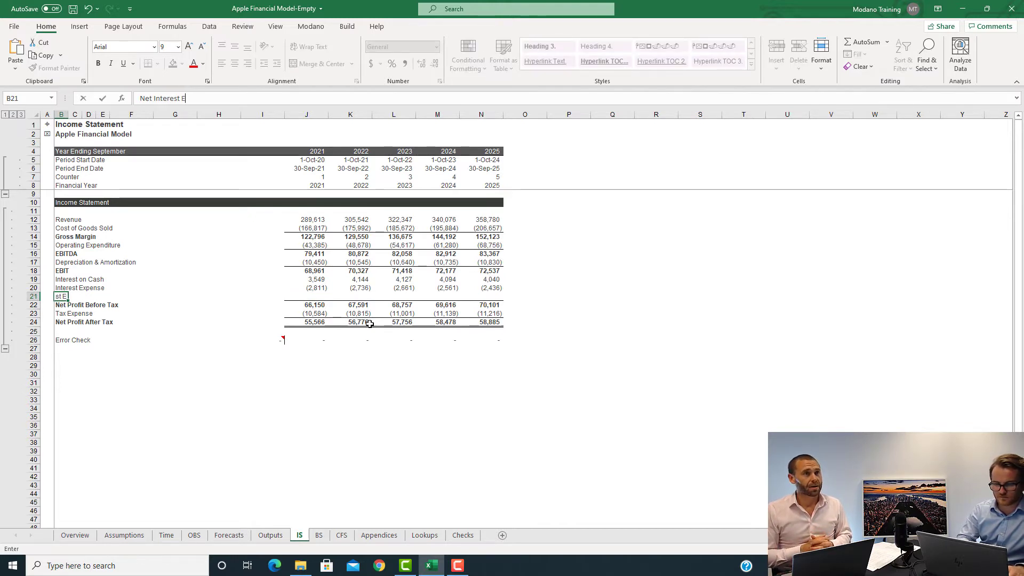
pyautogui.write('xpense')
pyautogui.hotkey('ctrl', 'Return')
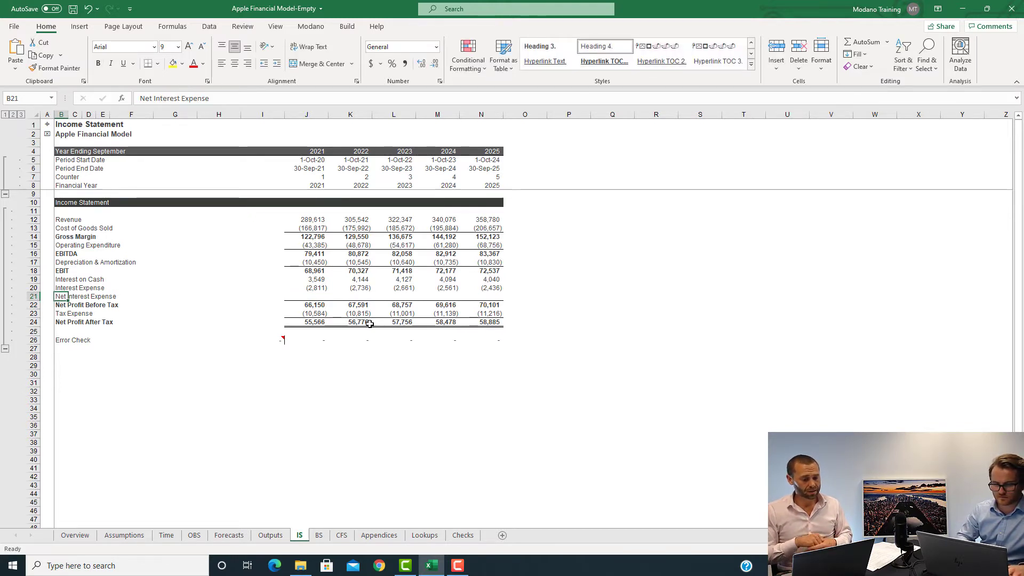
pyautogui.press('Right')
pyautogui.press('Right')
pyautogui.press('Right')
pyautogui.press('Right')
pyautogui.press('Right')
pyautogui.press('Right')
pyautogui.press('Right')
pyautogui.press('Right')
pyautogui.write('=')
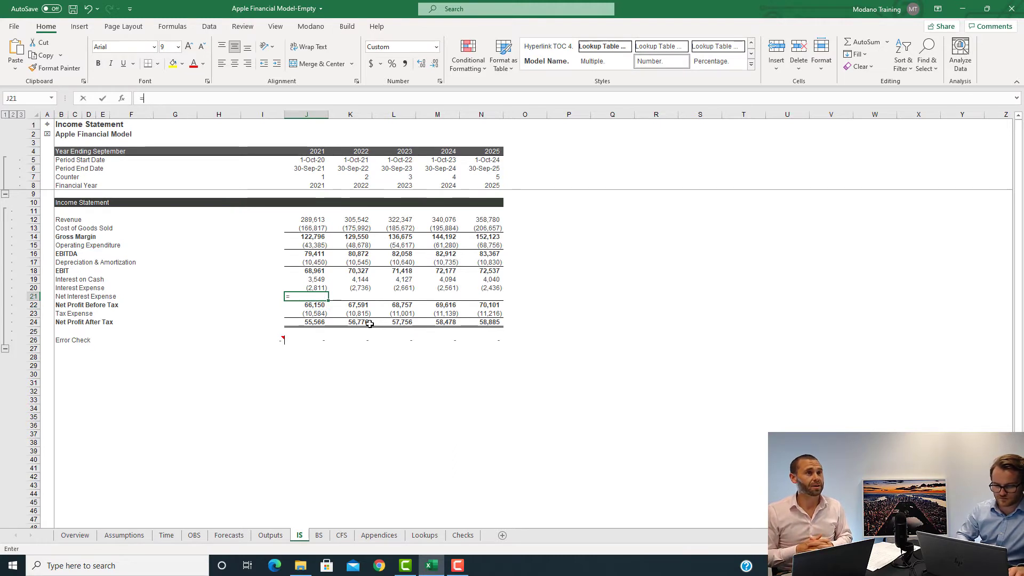
pyautogui.write('sum')
pyautogui.hotkey('ctrl', 'Return')
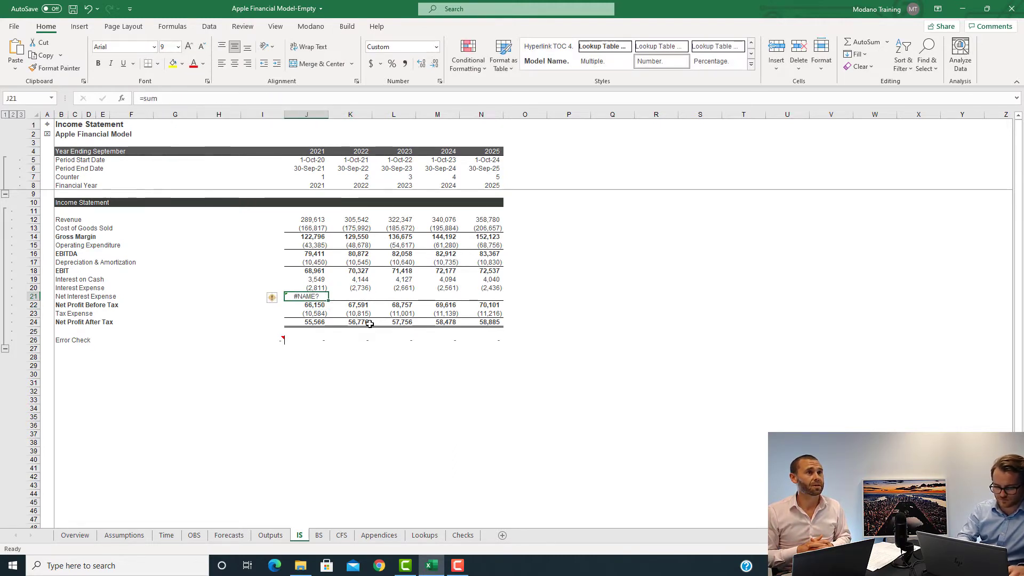
# Step: Enter =SUM(J19:J20) in J21 to total Interest on Cash and Interest Expense for 2021
pyautogui.write('=su')
pyautogui.press('Tab')
pyautogui.press('Up')
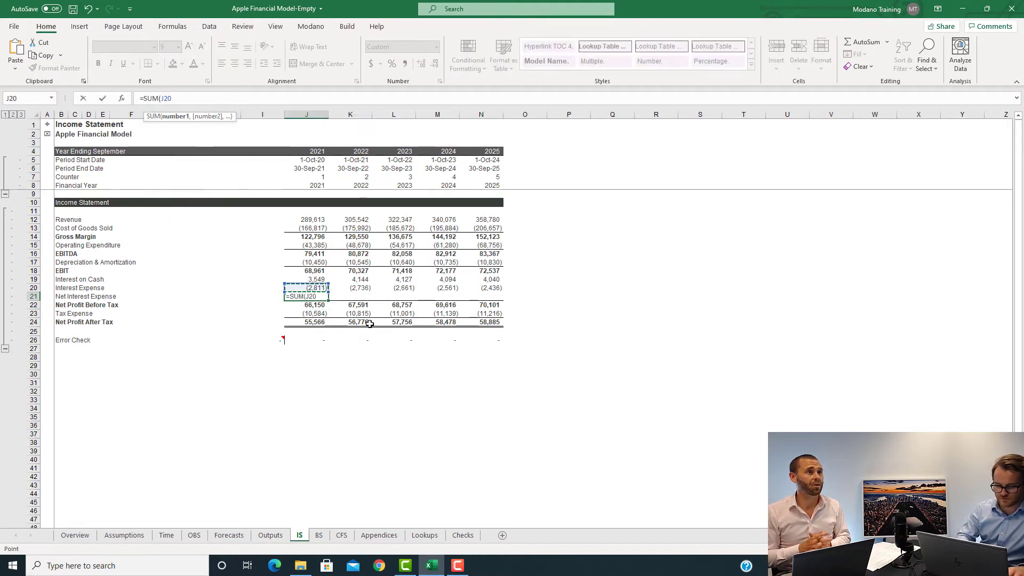
pyautogui.hotkey('shift', 'Up')
pyautogui.hotkey('ctrl', 'Return')
# Step: Copy the Net Interest Expense sum from J21 across to 2025 in column N
pyautogui.hotkey('shift', 'Right')
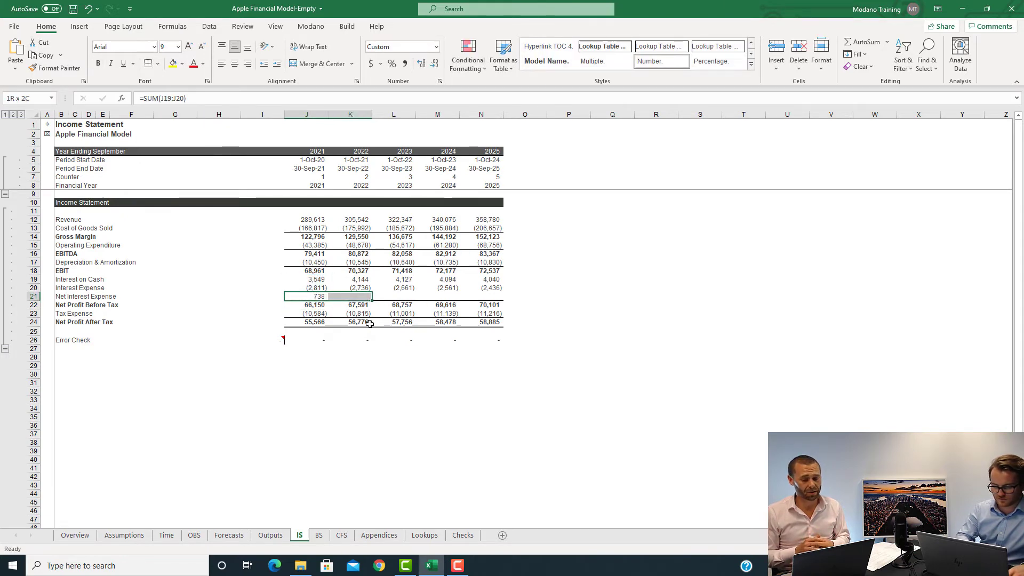
pyautogui.hotkey('shift', 'Right')
pyautogui.hotkey('shift', 'Right')
pyautogui.hotkey('shift', 'Right')
pyautogui.hotkey('ctrl', 'r')
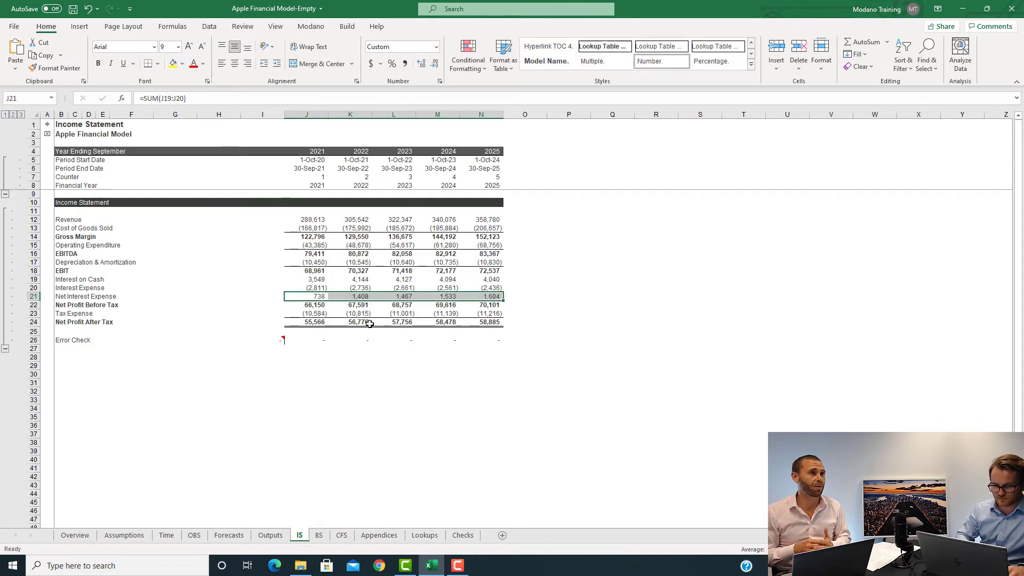
# Step: Add a dotted bottom border to the 2021 Interest Expense cell J20 on the Income Statement
pyautogui.press('Down')
pyautogui.press('Up')
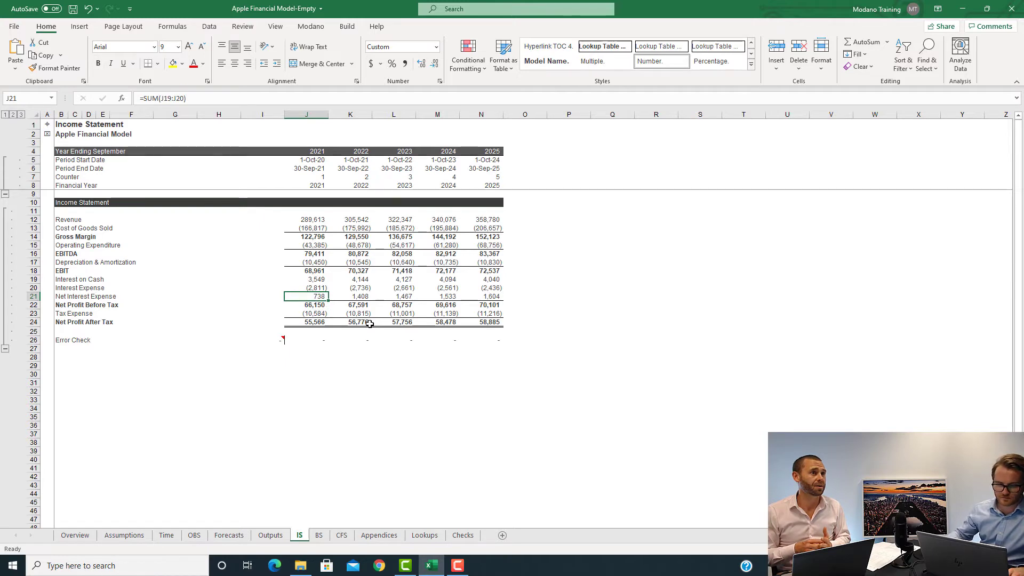
pyautogui.press('Up')
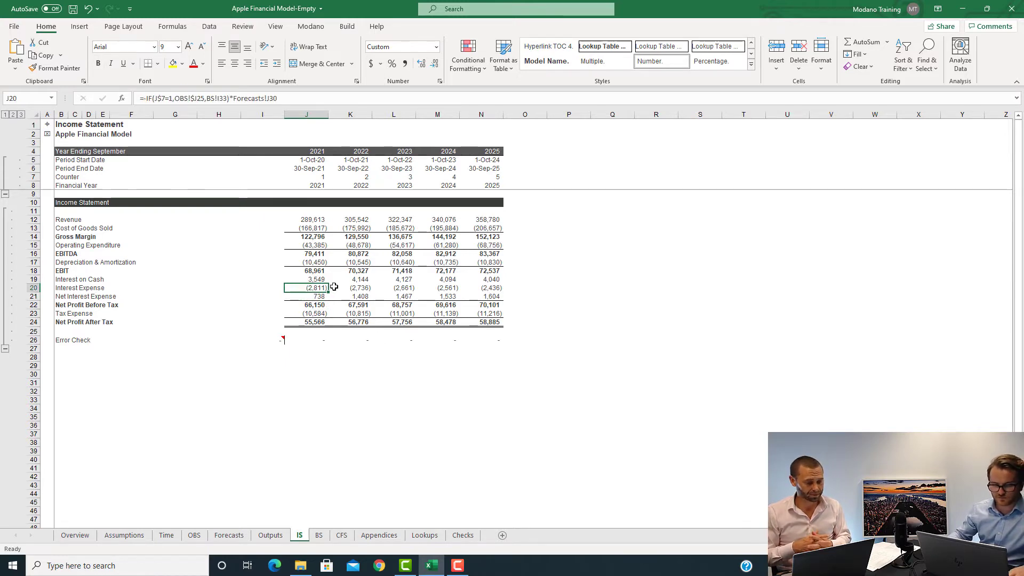
pyautogui.hotkey('ctrl', '1')
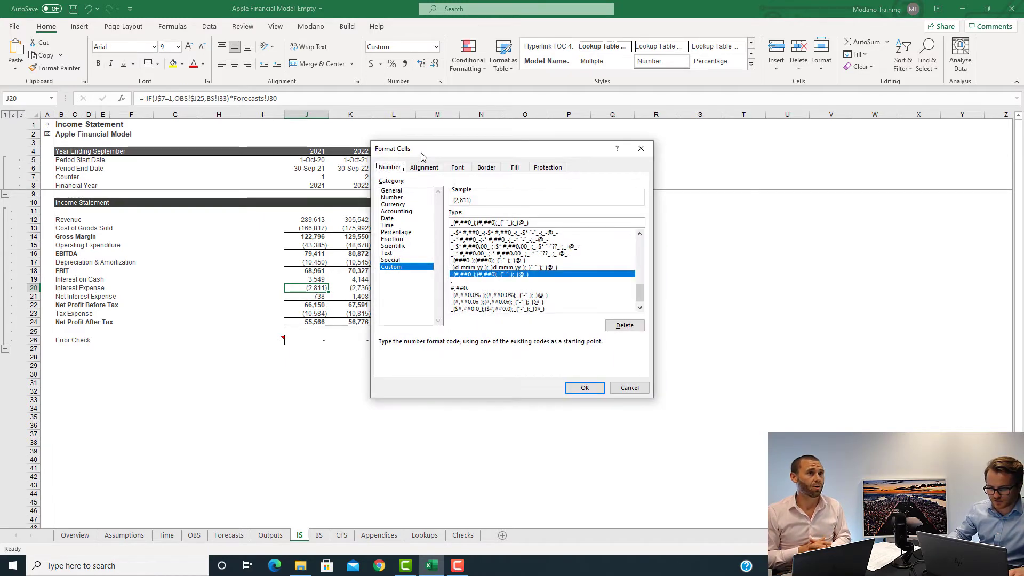
pyautogui.click(466, 169)
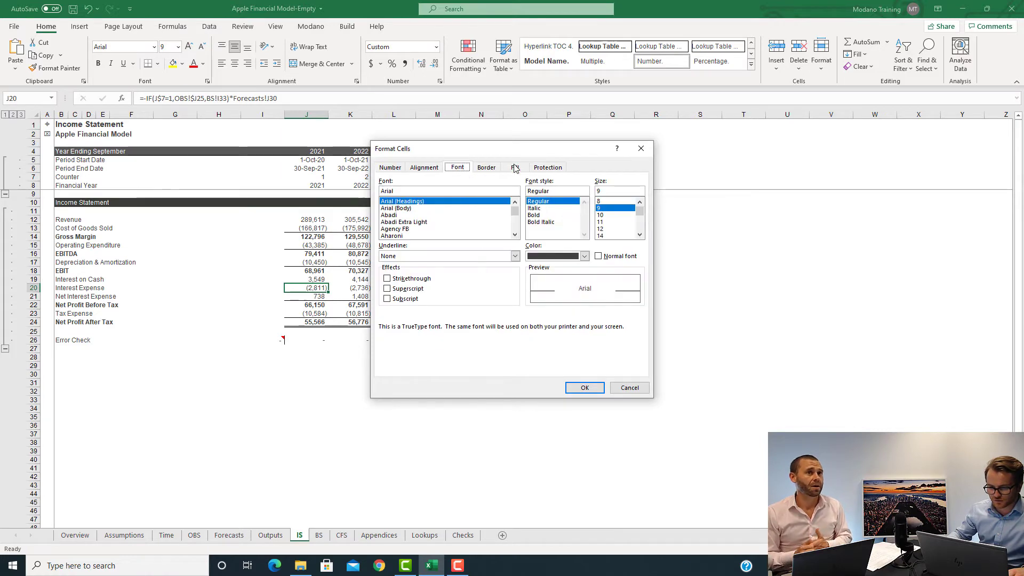
pyautogui.click(493, 170)
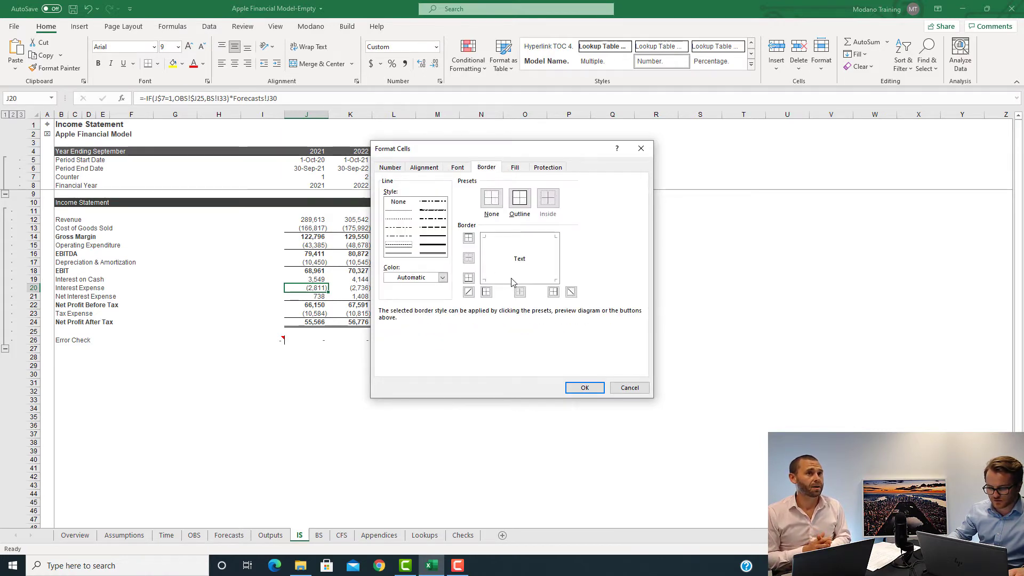
pyautogui.click(585, 387)
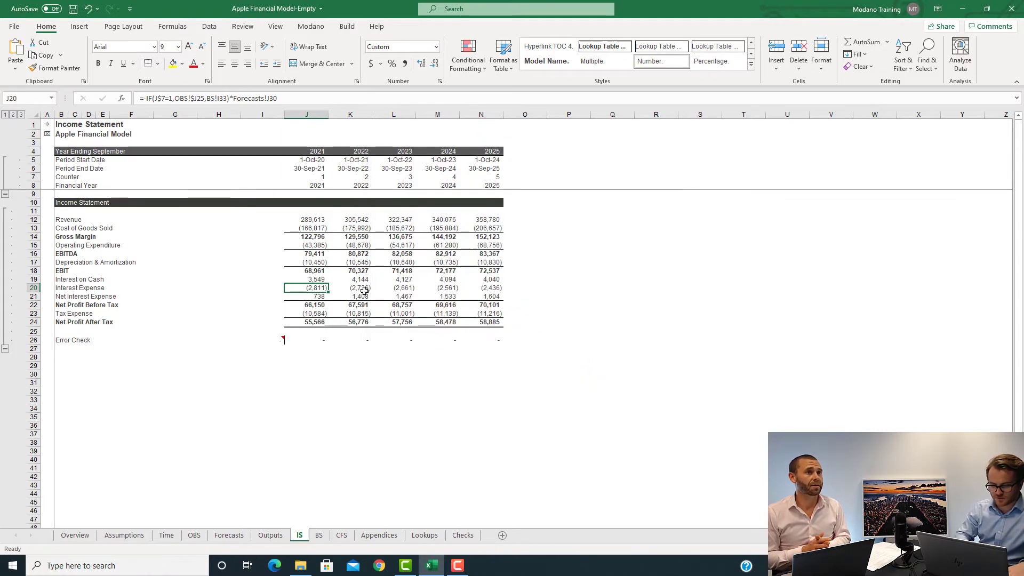
# Step: Copy the Interest Expense cell J20 with its dotted bottom border across to 2025 in column N
pyautogui.hotkey('ctrl', 'shift', 'Right')
pyautogui.hotkey('ctrl', 'r')
pyautogui.hotkey('ctrl', 'shift', 'Left')
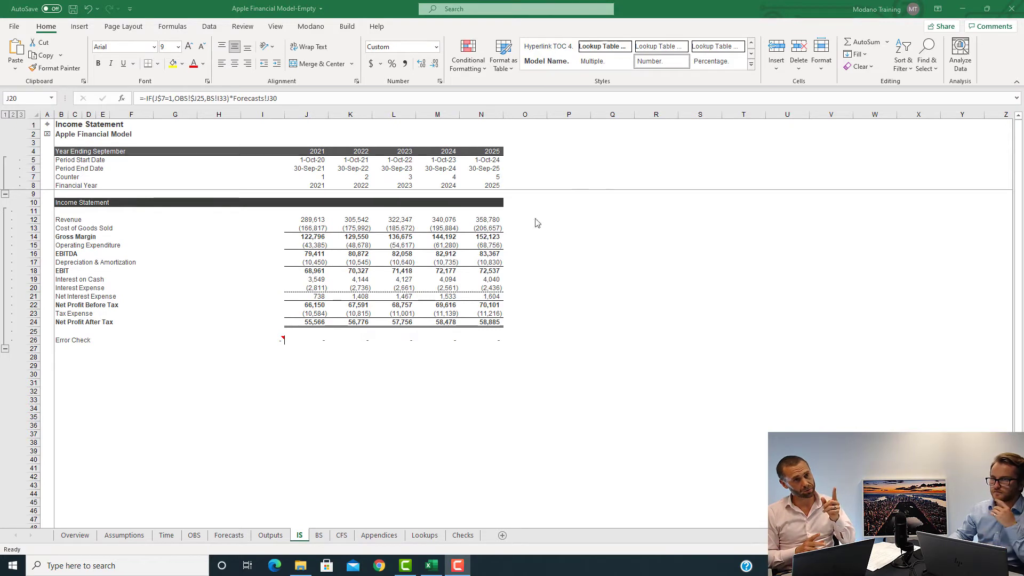
# Step: Change the 2021 Net Profit Before Tax formula in J22 to =J18+J21 so it uses Net Interest Expense
pyautogui.click(414, 281)
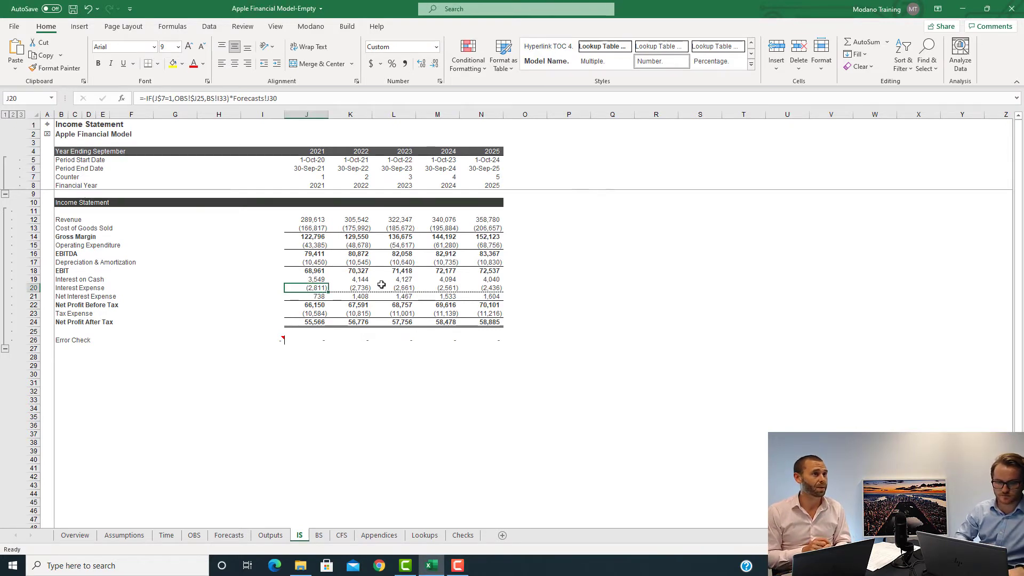
pyautogui.hotkey('ctrl', 'c')
pyautogui.click(325, 296)
pyautogui.press('Down')
pyautogui.write('=J18+J20')
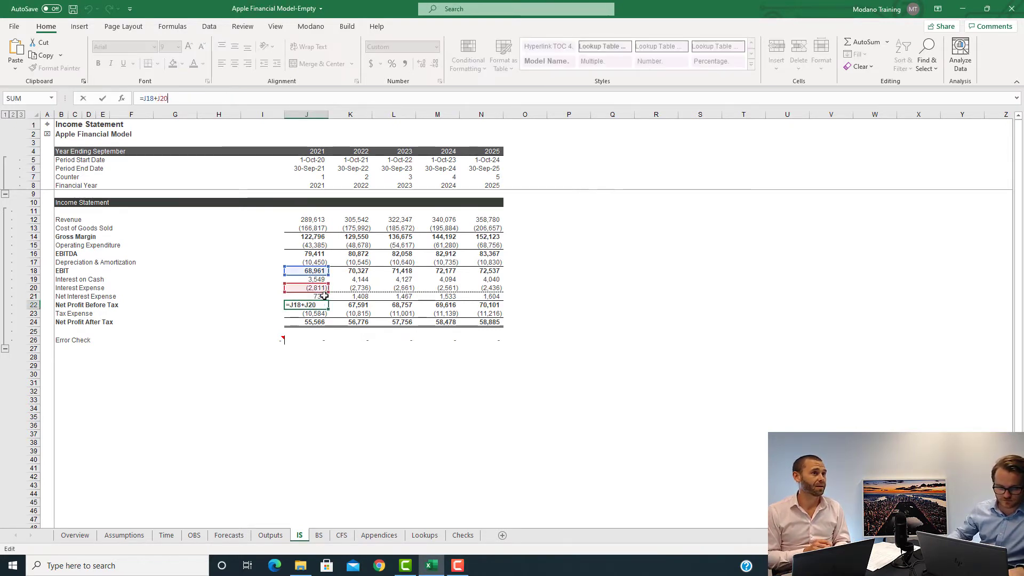
pyautogui.press('BackSpace')
pyautogui.press('BackSpace')
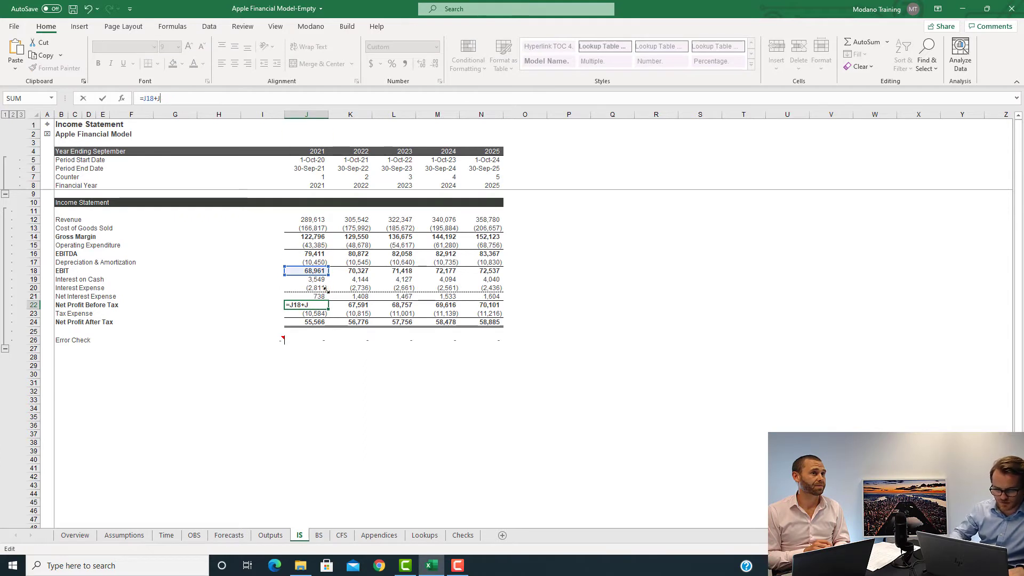
pyautogui.click(318, 296)
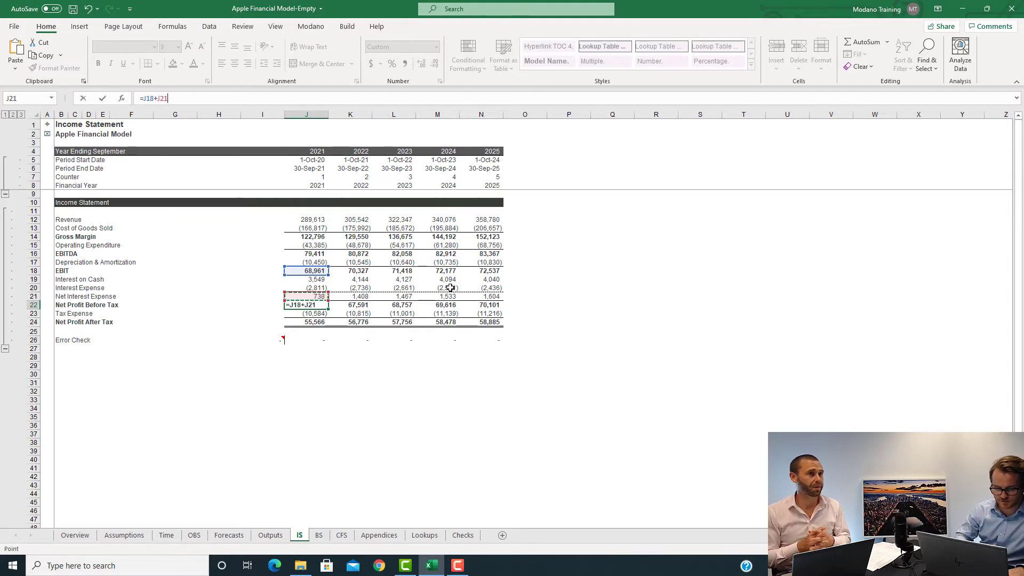
pyautogui.hotkey('ctrl', 'Return')
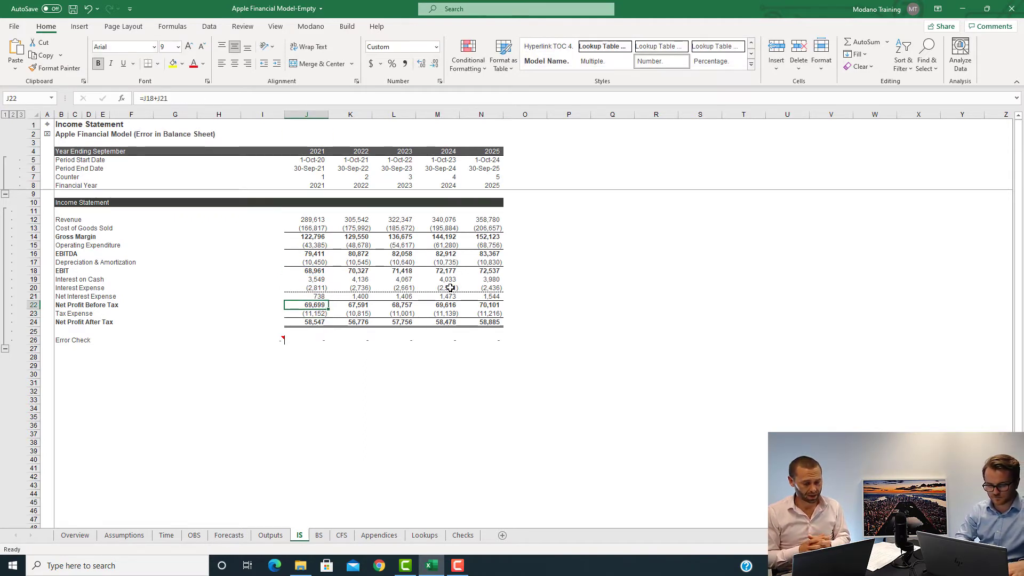
# Step: Copy the Net Profit Before Tax formula from J22 across to 2025 in column N
pyautogui.hotkey('ctrl', 'shift', 'Right')
pyautogui.hotkey('ctrl', 'r')
pyautogui.hotkey('ctrl', 'r')
pyautogui.press('Left')
pyautogui.press('Right')
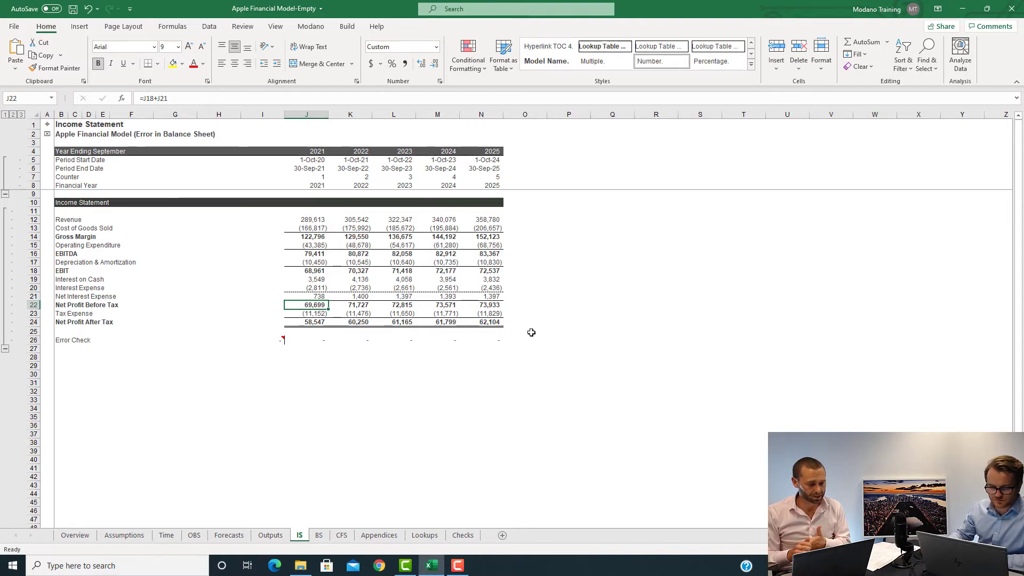
# Step: Group the Interest on Cash and Interest Expense rows 19 and 20 of the Income Statement
pyautogui.click(60, 280)
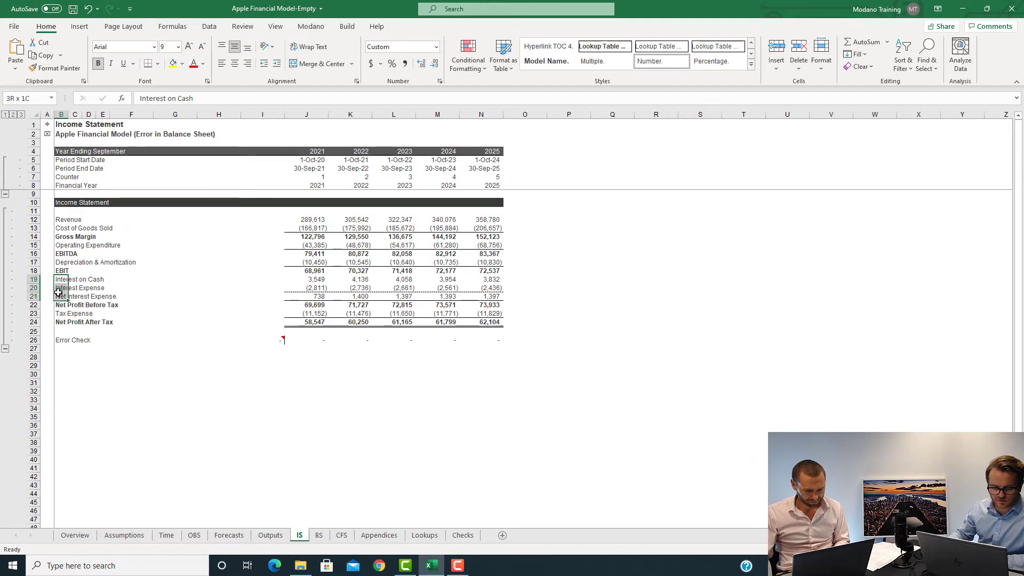
pyautogui.moveTo(31, 280); pyautogui.dragTo(32, 289)
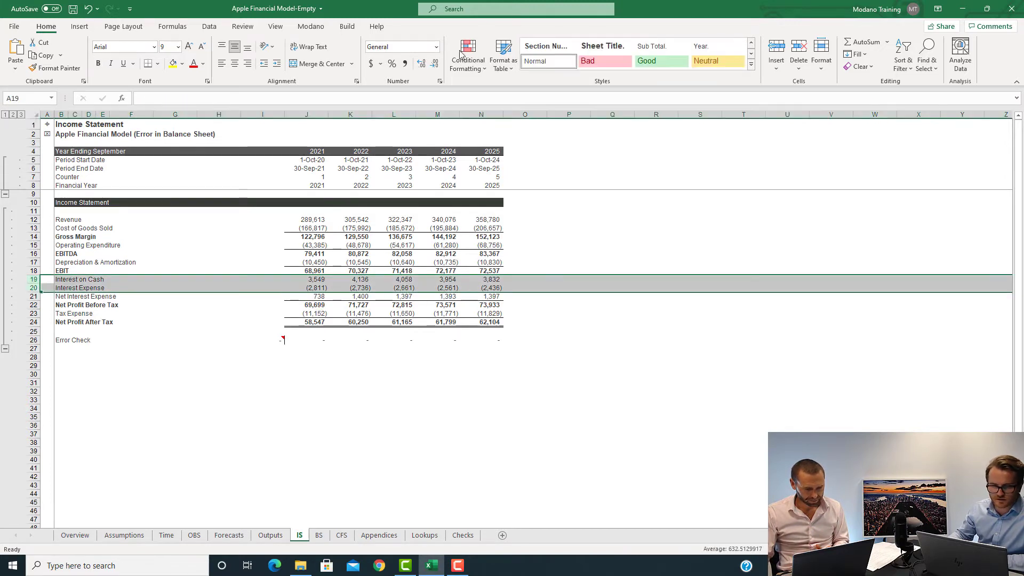
pyautogui.click(209, 26)
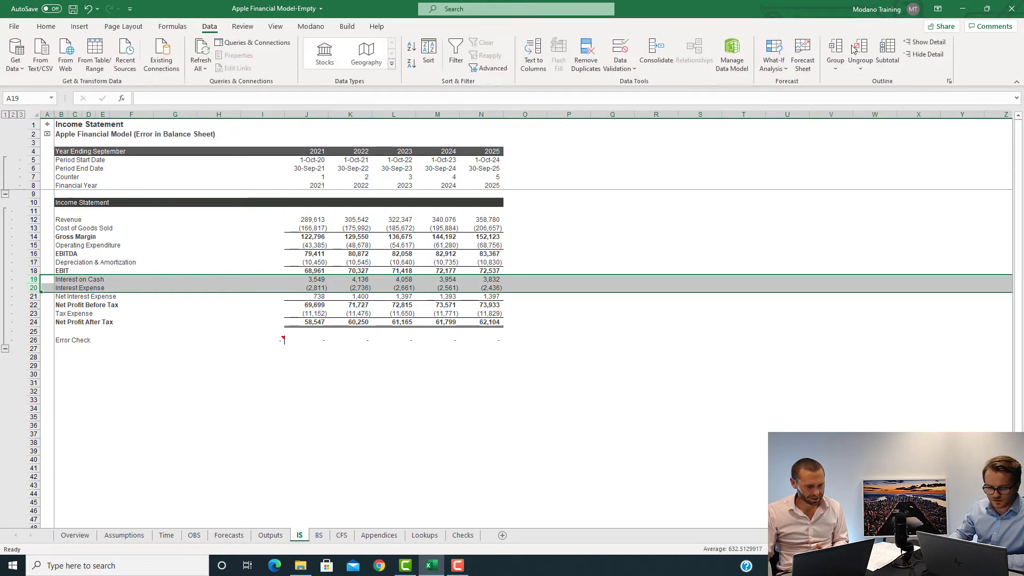
pyautogui.click(834, 51)
pyautogui.click(131, 314)
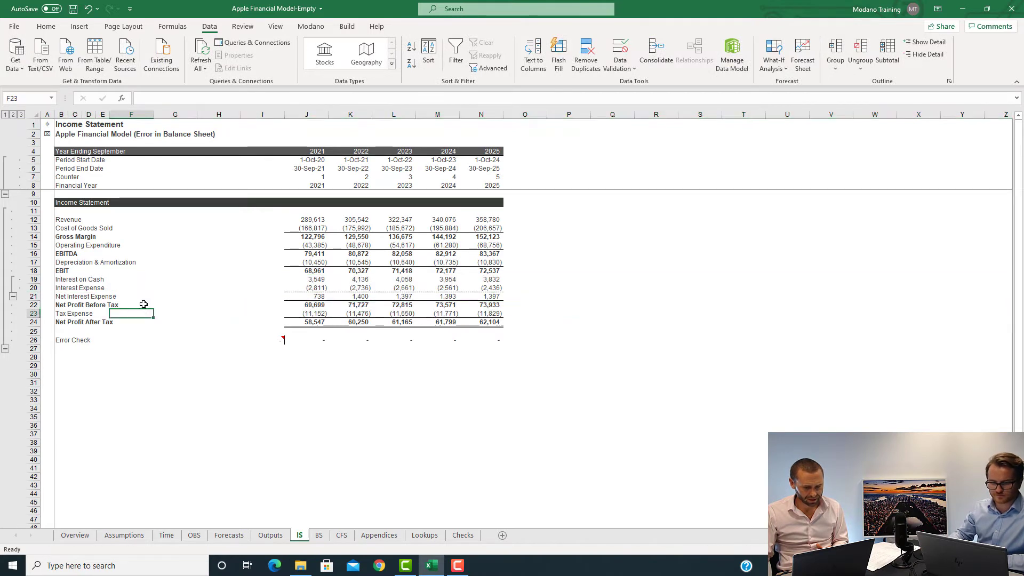
pyautogui.click(320, 300)
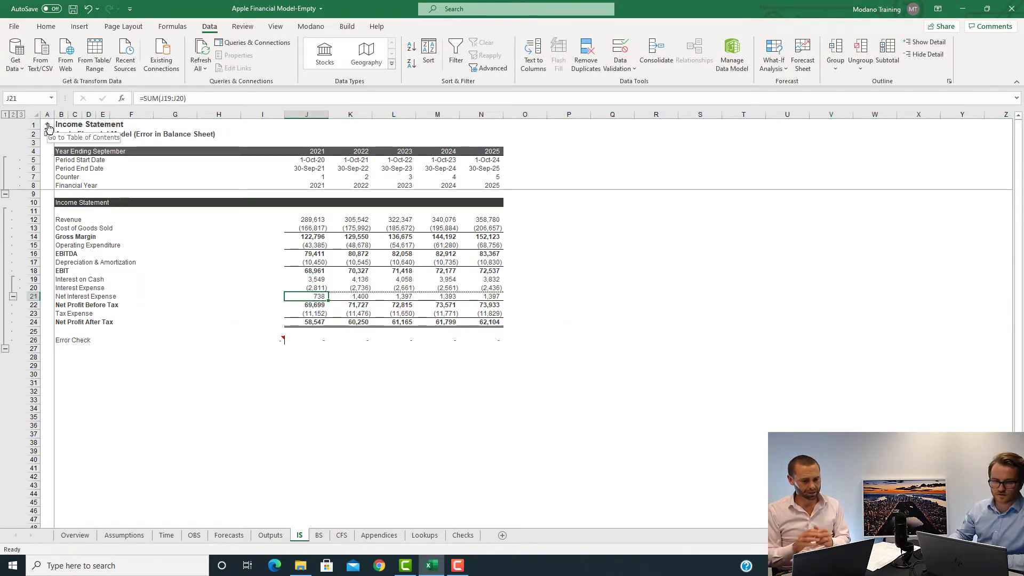
# Step: Go to the Cash Flow Statement through the table of contents and label row 20 "Interest on Cash" in column B
pyautogui.click(48, 128)
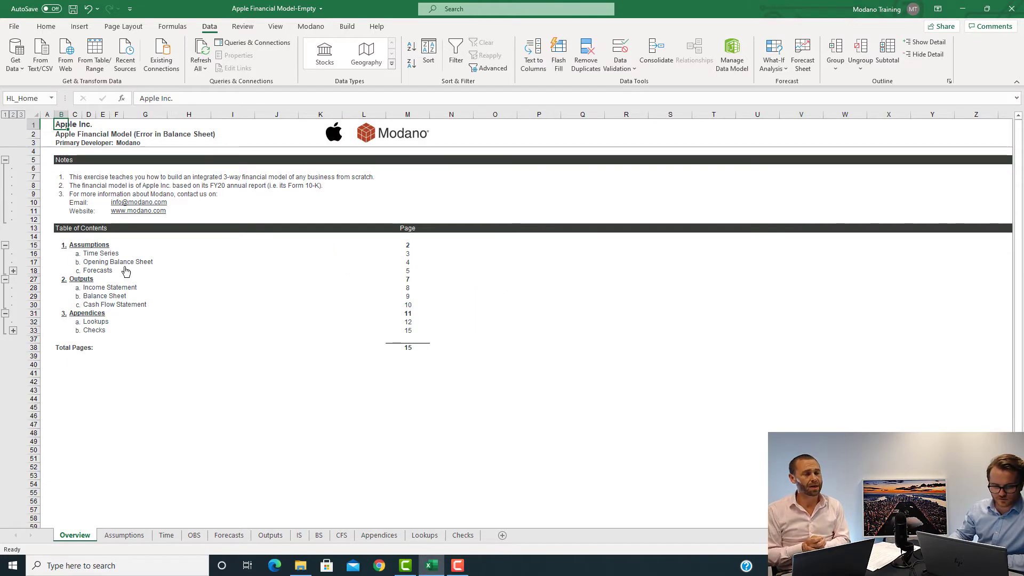
pyautogui.click(131, 304)
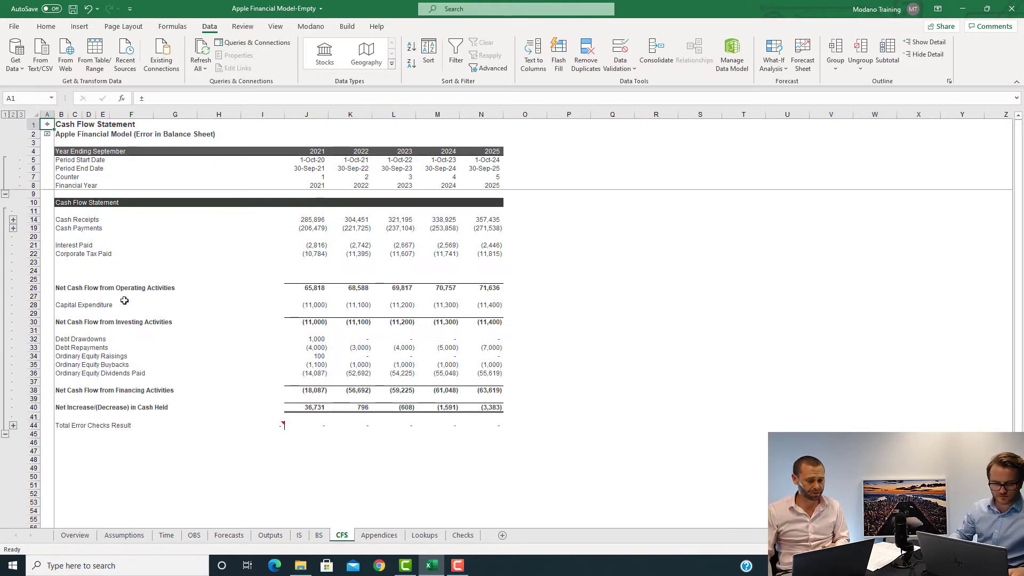
pyautogui.click(58, 237)
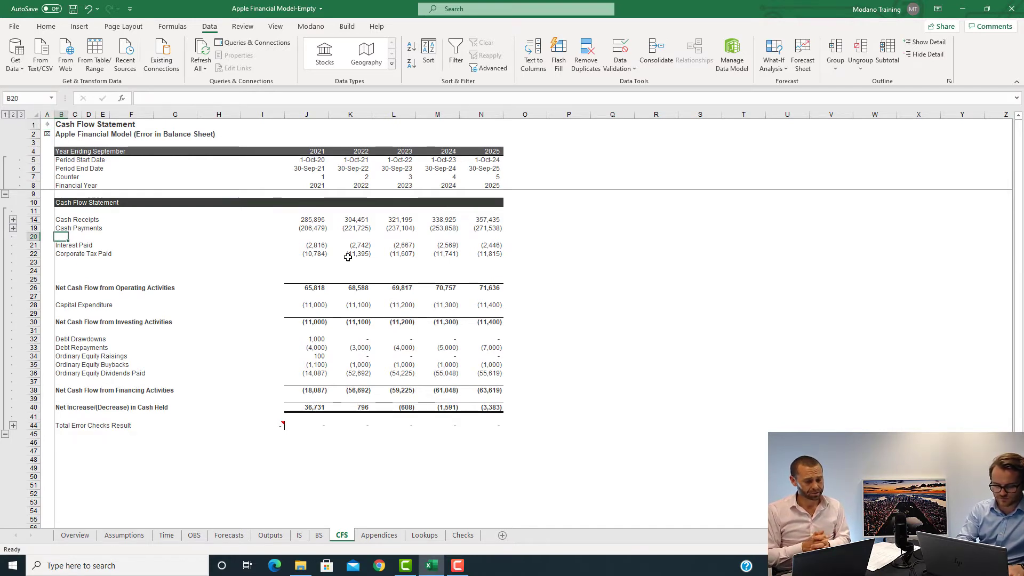
pyautogui.write('Interest on Cash')
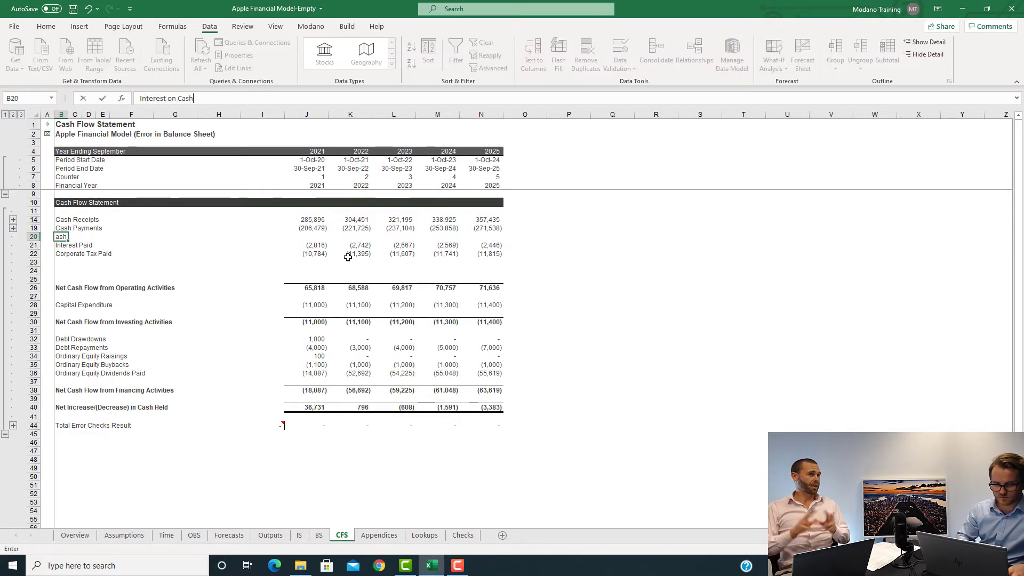
pyautogui.press('Return')
# Step: Enter =IS!J21 in J20 of the Cash Flow Statement to link 2021 Interest on Cash to the Income Statement
pyautogui.hotkey('ctrl', 'Right')
pyautogui.press('Up')
pyautogui.write('=')
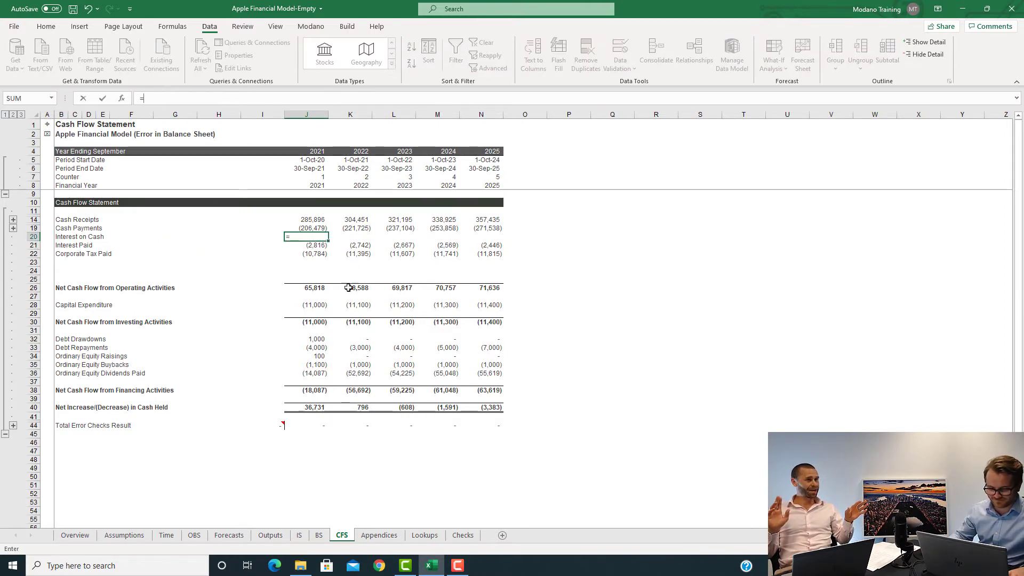
pyautogui.click(299, 535)
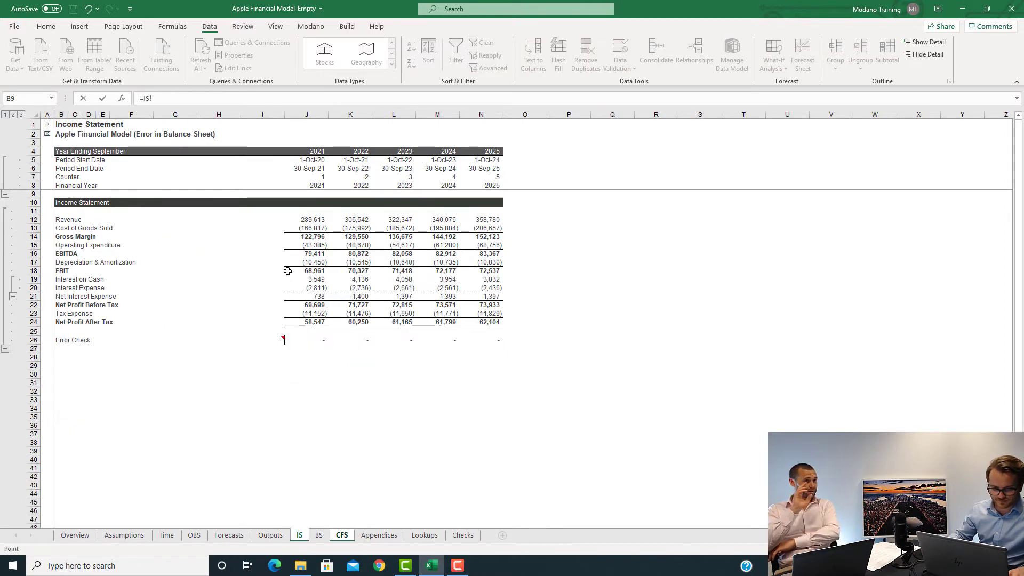
pyautogui.click(314, 296)
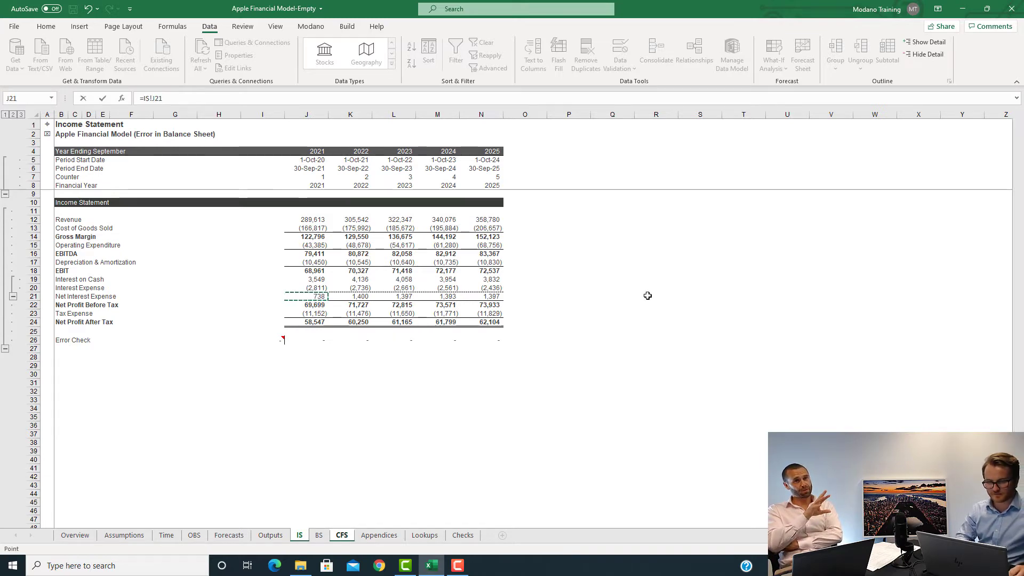
pyautogui.press('Return')
# Step: Copy the Interest on Cash link from J20 across to 2025 in column N of the Cash Flow Statement
pyautogui.press('Up')
pyautogui.hotkey('shift', 'Right')
pyautogui.hotkey('shift', 'Right')
pyautogui.hotkey('shift', 'Right')
pyautogui.hotkey('shift', 'Right')
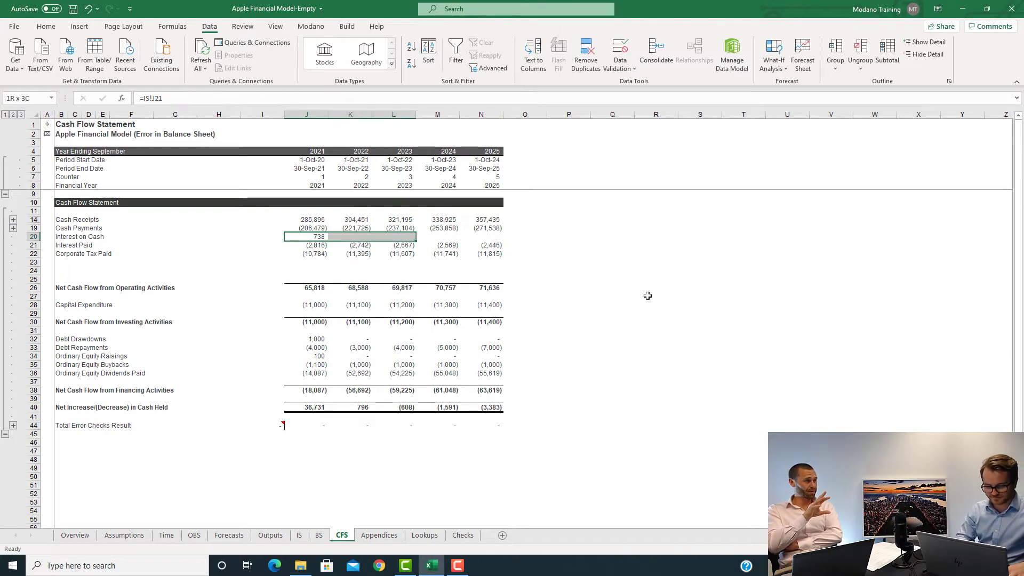
pyautogui.hotkey('ctrl', 'r')
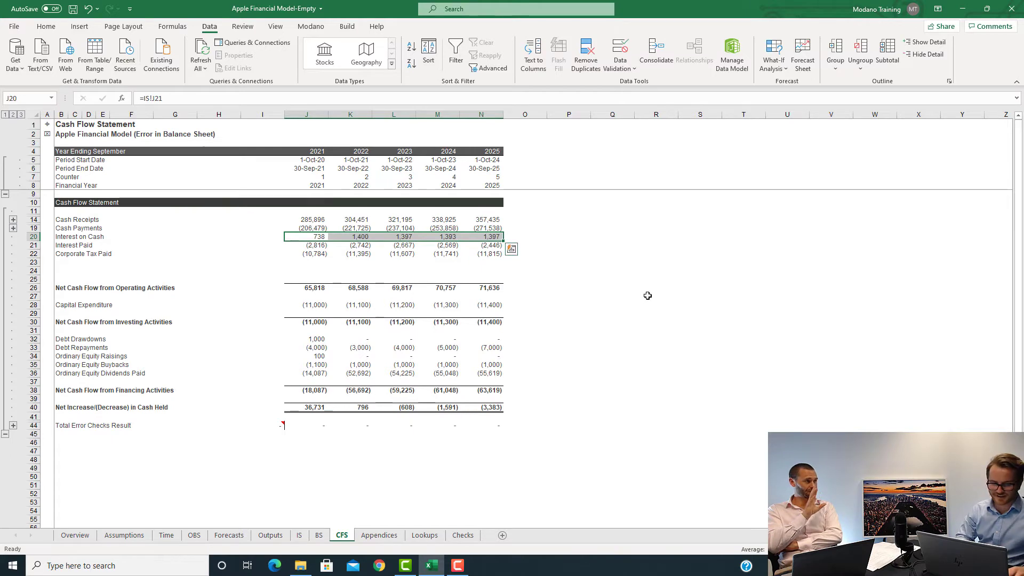
# Step: Add J20 to the 2021 Net Cash Flow from Operating Activities formula in J26, making it =J14+J19+J20+J21+J22
pyautogui.press('Down')
pyautogui.press('Down')
pyautogui.press('Down')
pyautogui.press('Down')
pyautogui.press('Down')
pyautogui.press('Down')
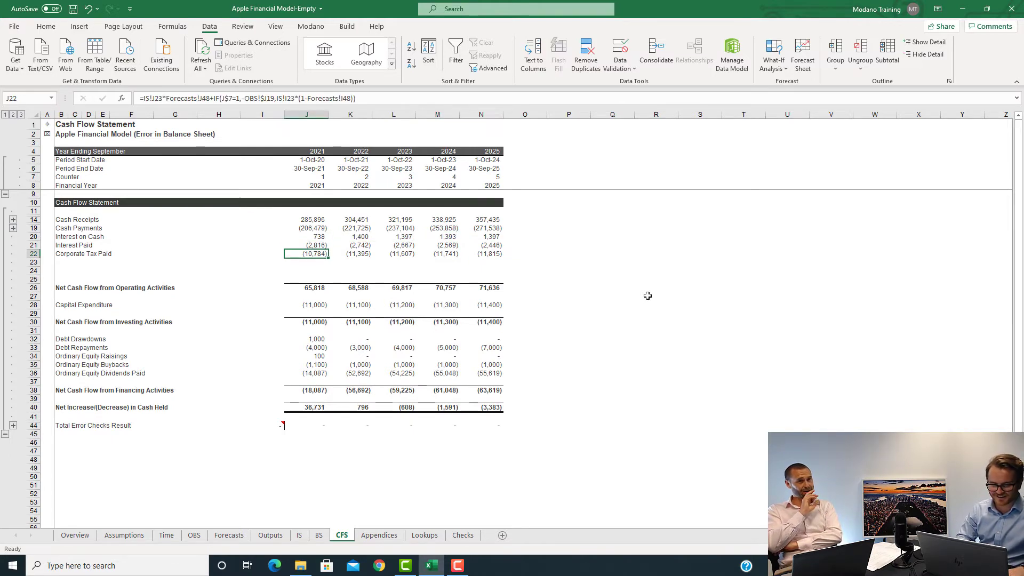
pyautogui.press('F2')
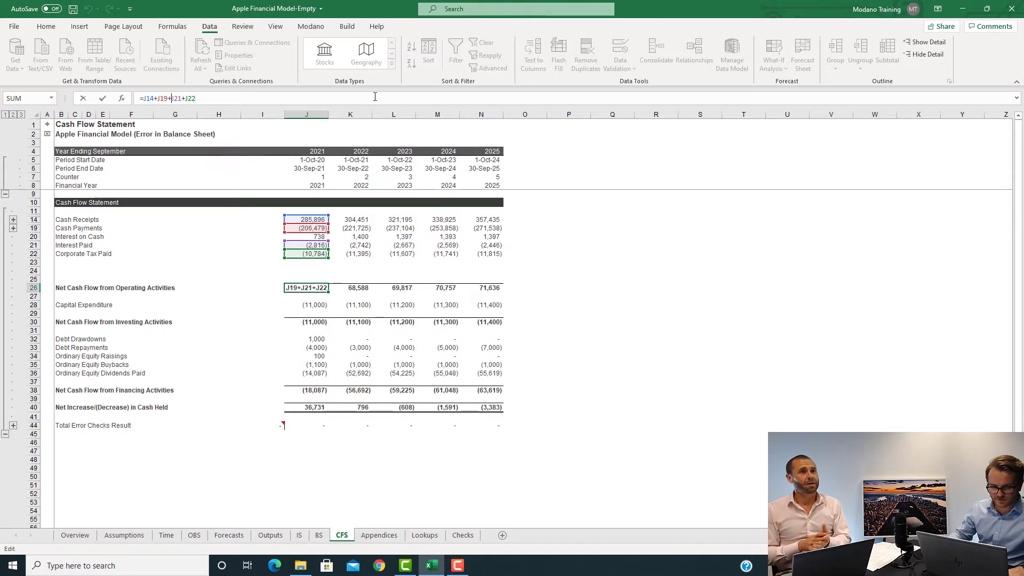
pyautogui.click(315, 237)
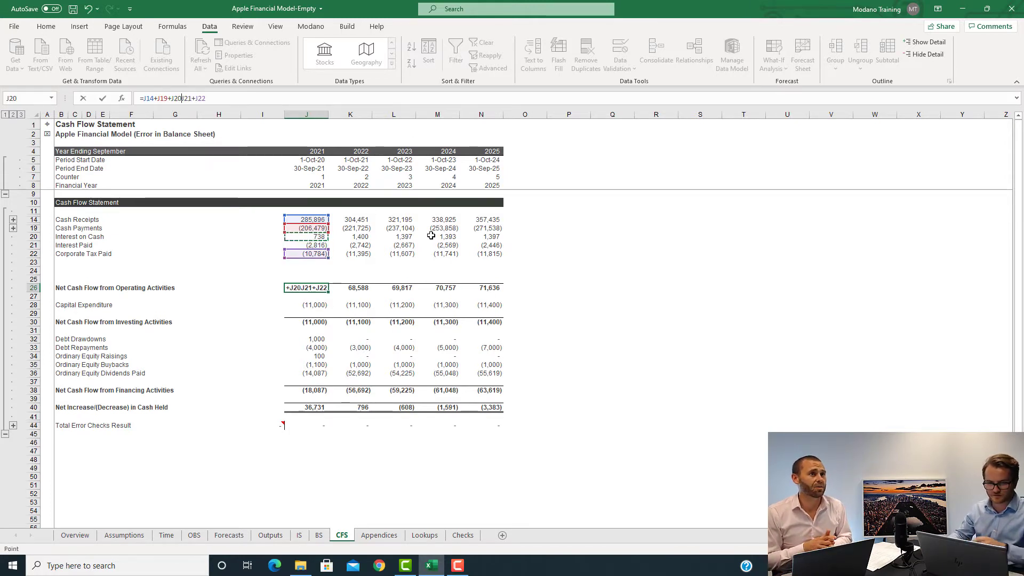
pyautogui.write('+')
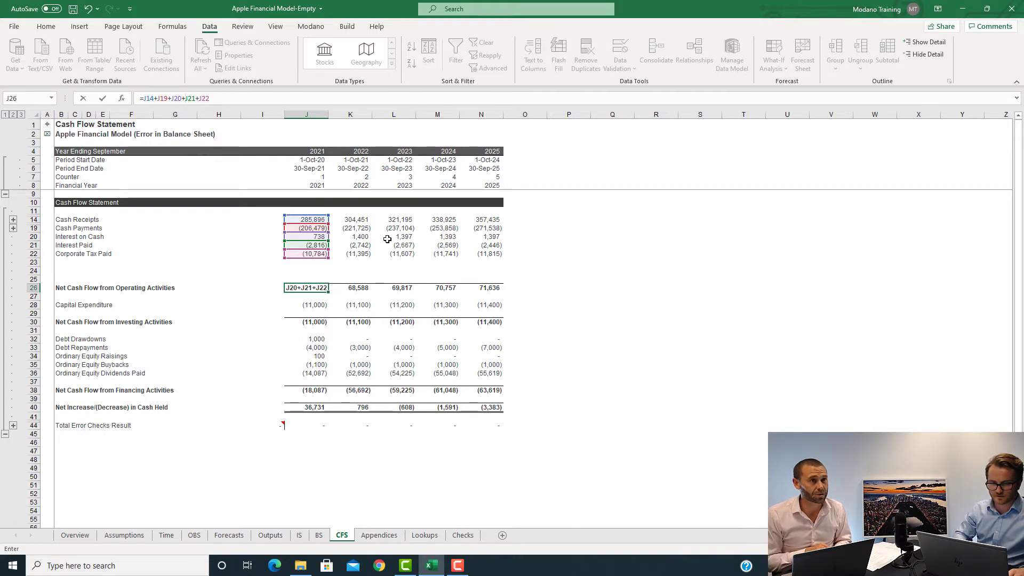
pyautogui.hotkey('ctrl', 'Return')
# Step: Copy the Net Cash Flow from Operating Activities formula from J26 across to 2025 in column N
pyautogui.hotkey('shift', 'Right')
pyautogui.hotkey('shift', 'Right')
pyautogui.hotkey('shift', 'Right')
pyautogui.hotkey('shift', 'Right')
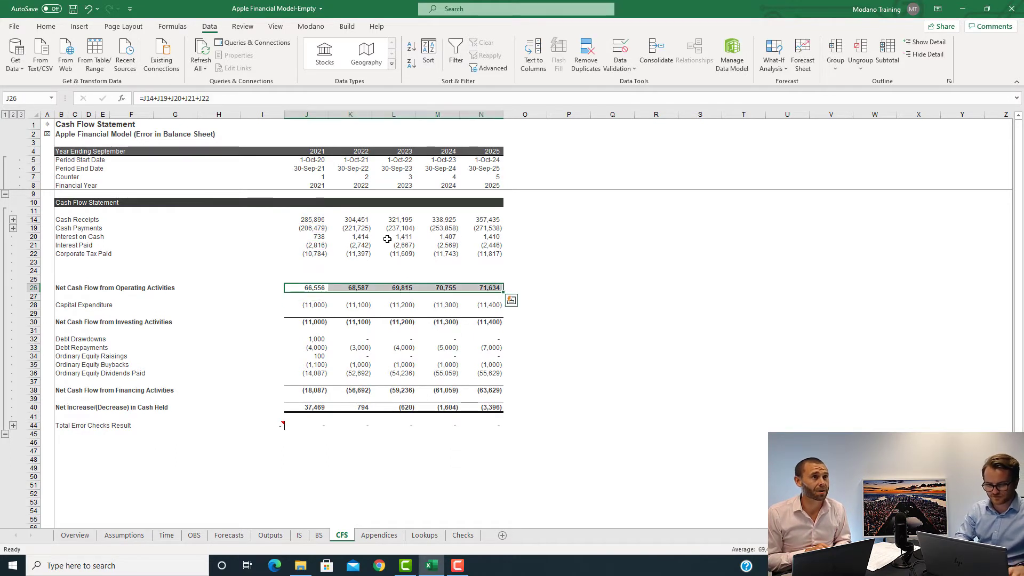
pyautogui.hotkey('ctrl', 'r')
pyautogui.hotkey('shift', 'Left')
pyautogui.hotkey('shift', 'Left')
pyautogui.hotkey('shift', 'Left')
pyautogui.hotkey('shift', 'Left')
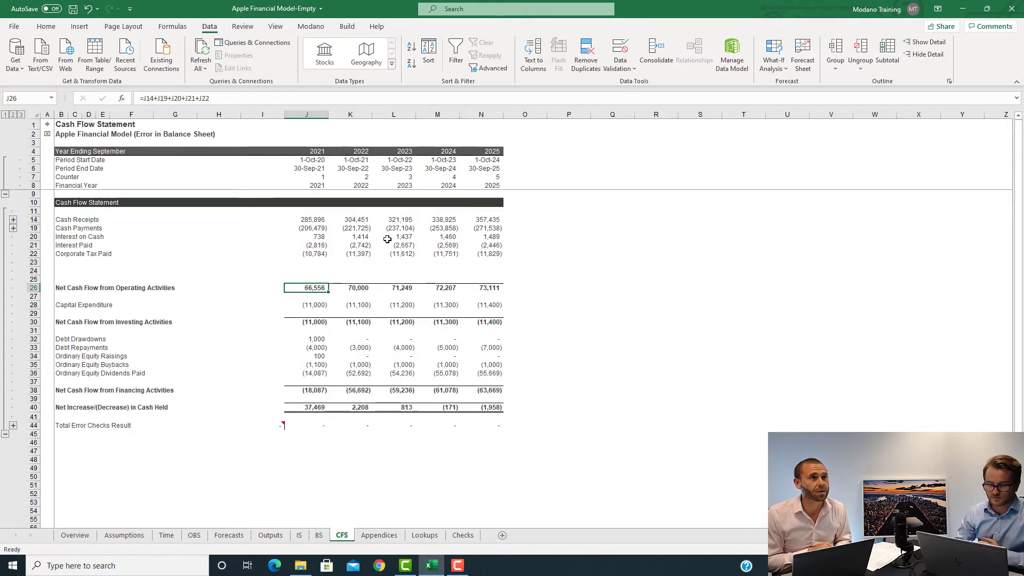
# Step: Correct the 2021 Interest on Cash formula in J20 of the Cash Flow Statement to =IS!J19
pyautogui.press('Up')
pyautogui.press('Up')
pyautogui.press('Up')
pyautogui.press('Up')
pyautogui.press('Up')
pyautogui.press('Up')
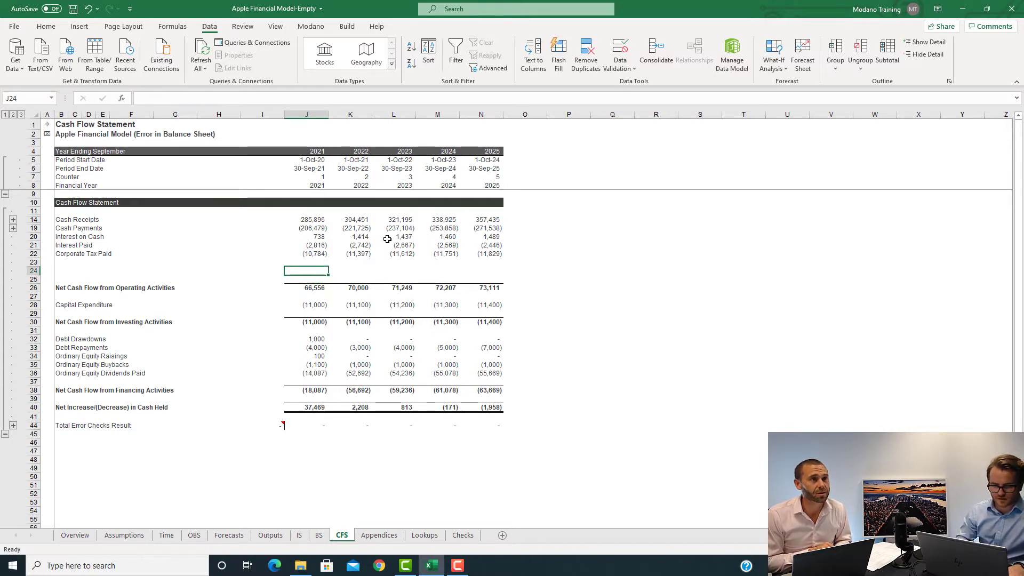
pyautogui.press('F2')
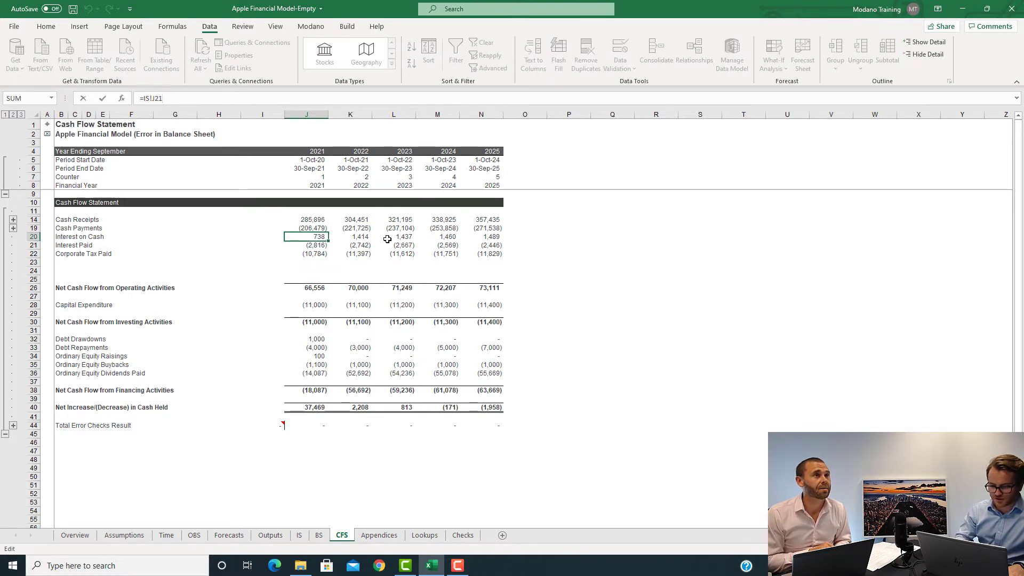
pyautogui.press('BackSpace')
pyautogui.press('BackSpace')
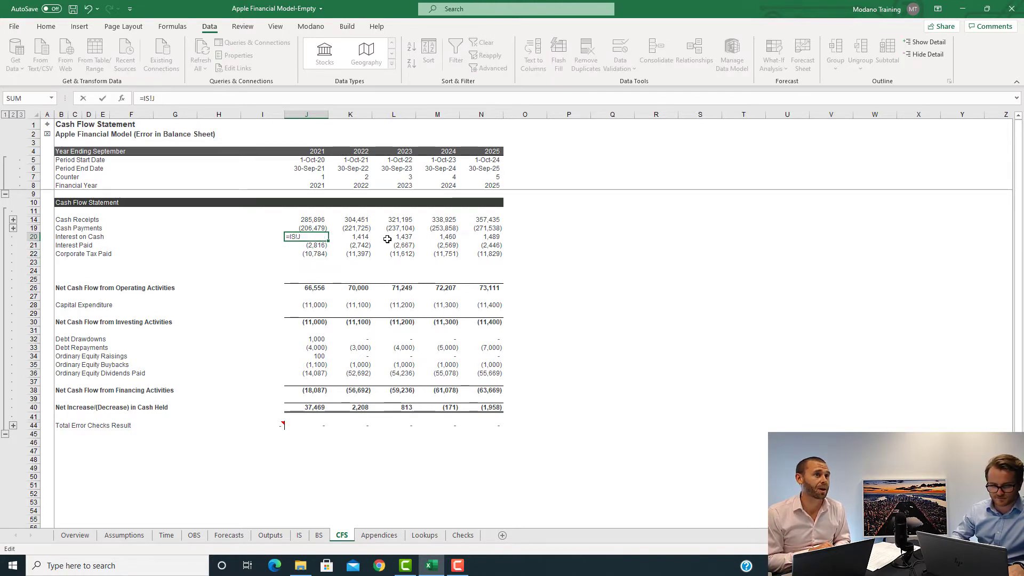
pyautogui.write('19')
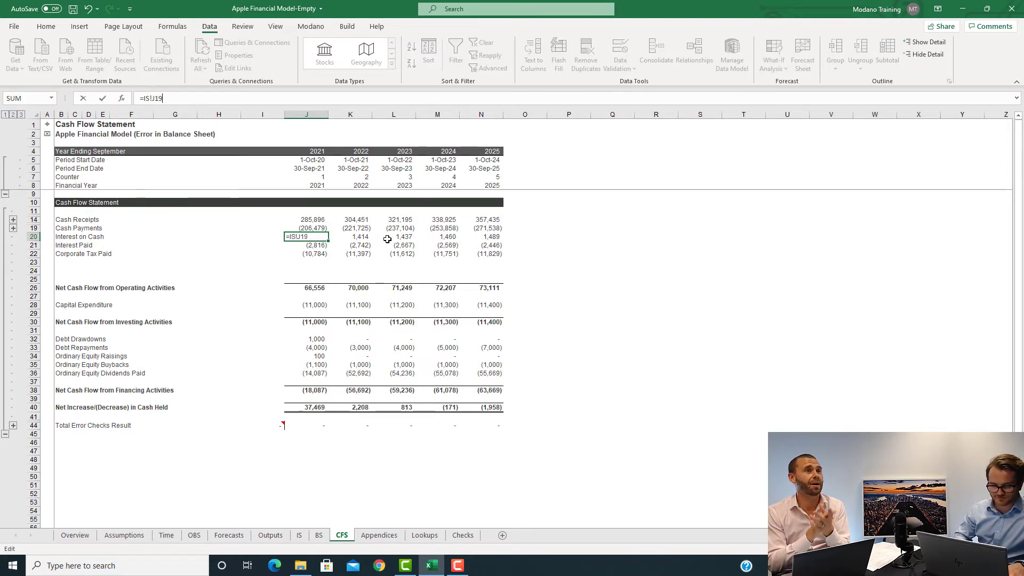
pyautogui.press('Return')
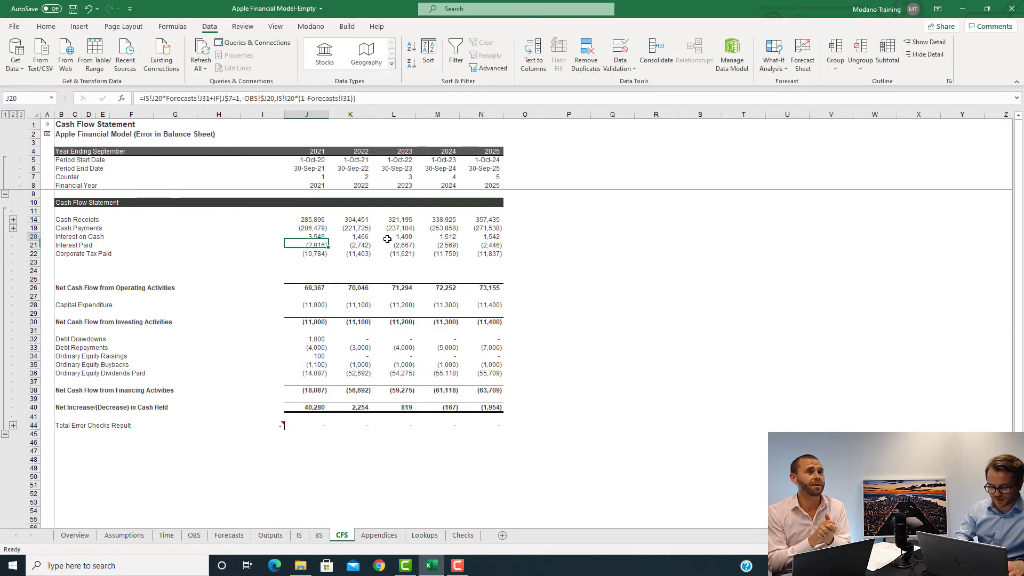
pyautogui.press('Up')
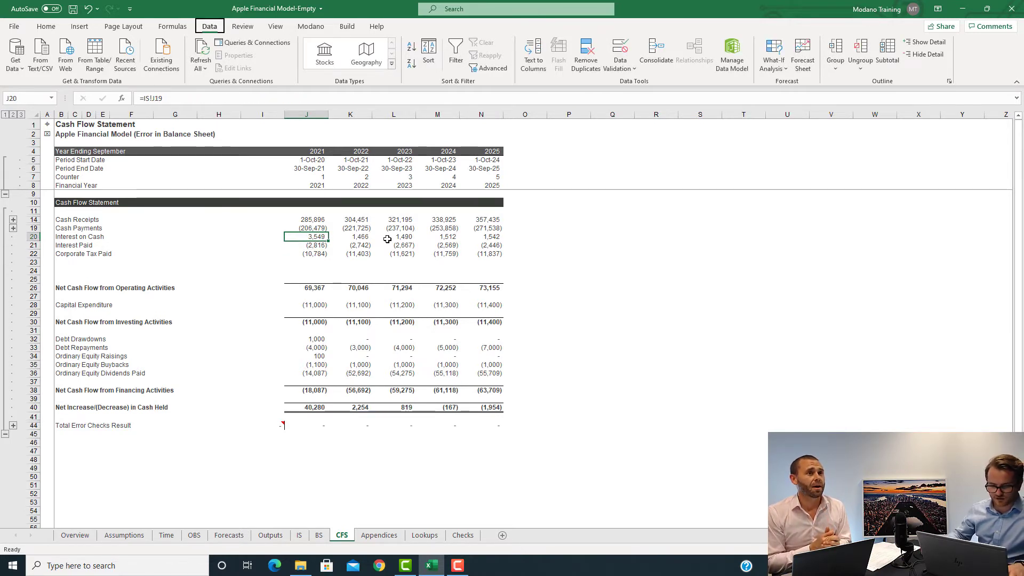
# Step: Check the 2021 interest rows on the Income Statement and copy the corrected J20 link across to 2025 in column N of the Cash Flow Statement
pyautogui.click(301, 537)
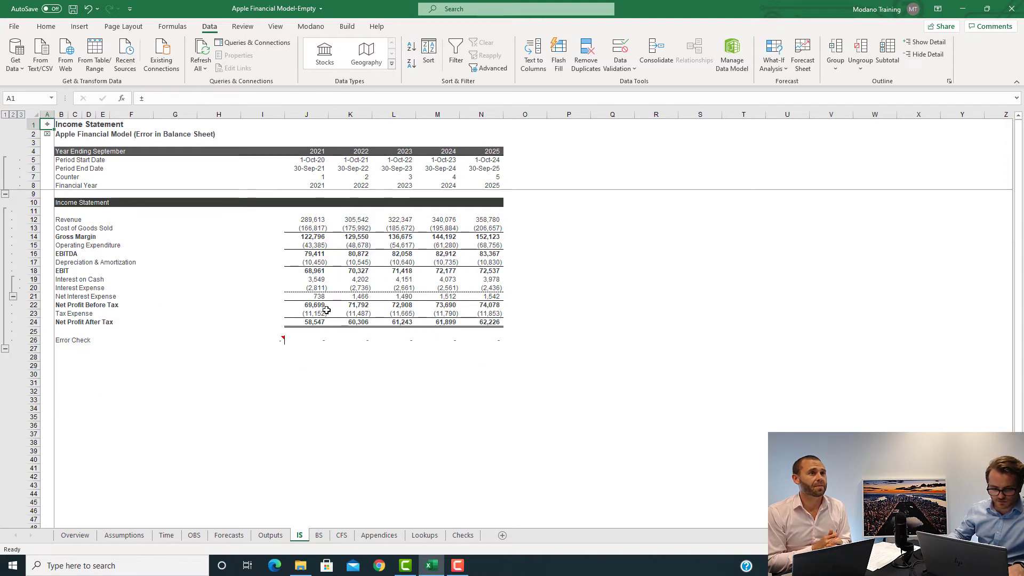
pyautogui.click(315, 279)
pyautogui.click(314, 297)
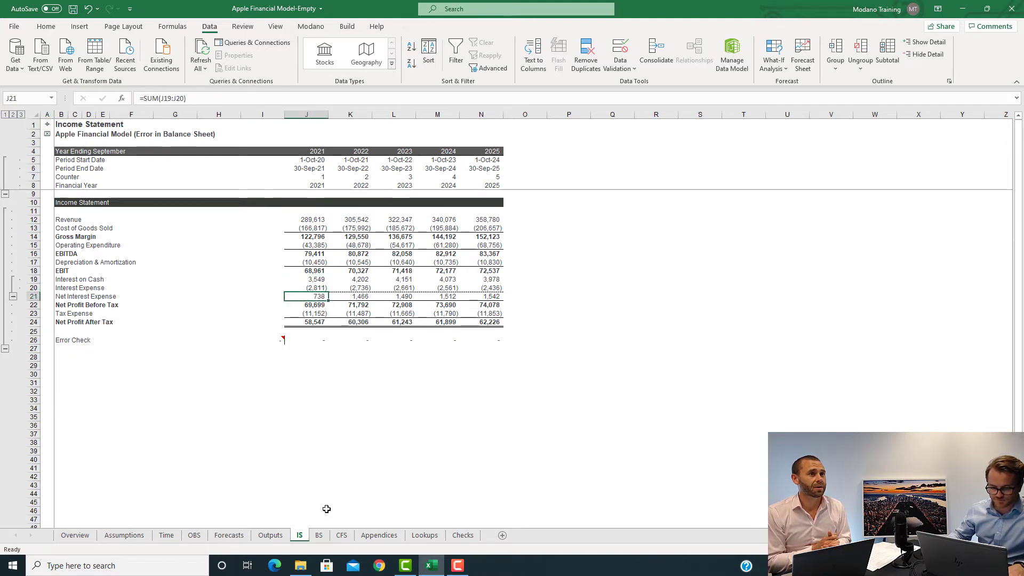
pyautogui.click(342, 535)
pyautogui.click(320, 237)
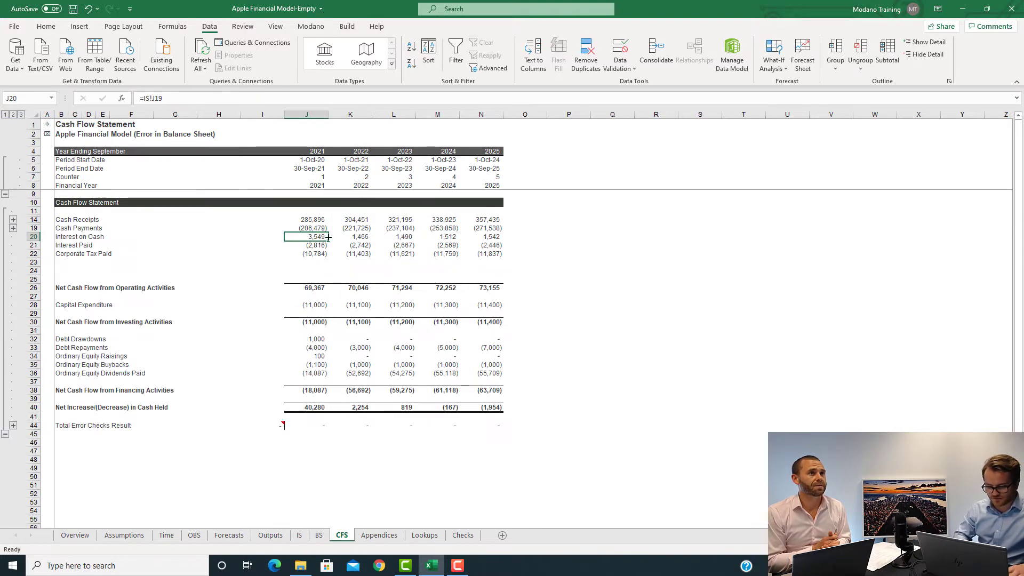
pyautogui.moveTo(328, 237); pyautogui.dragTo(502, 238)
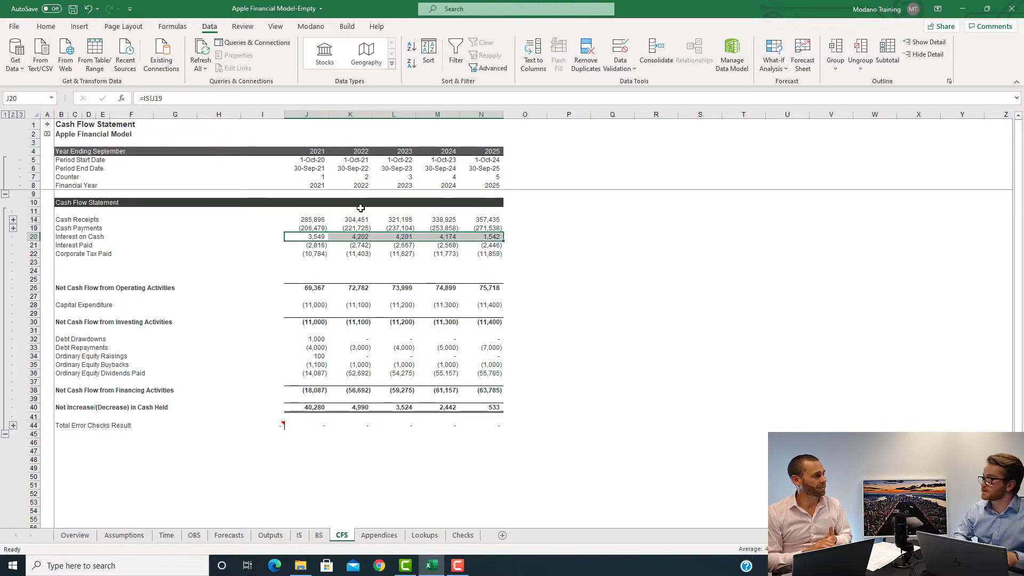
pyautogui.press('Left')
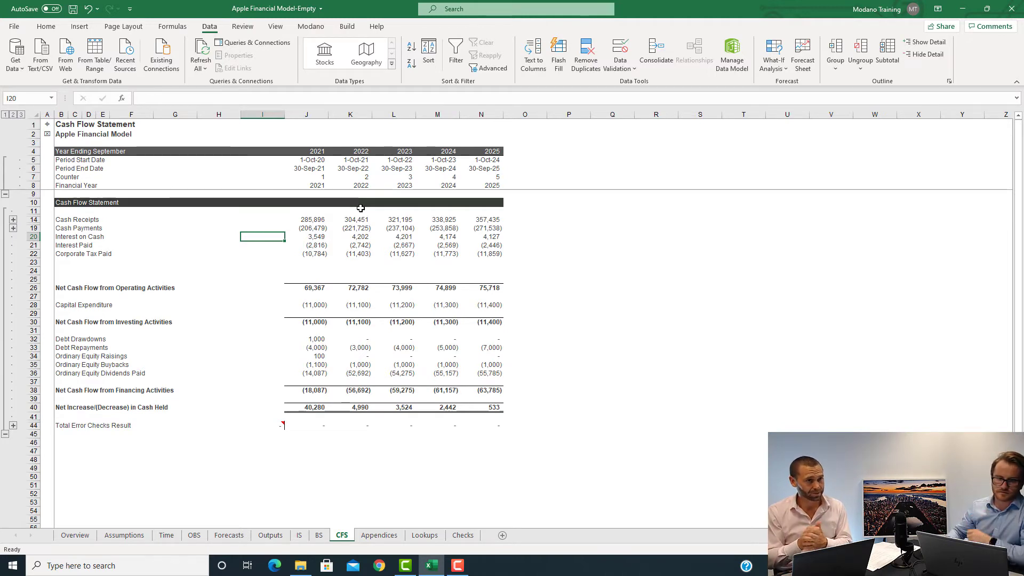
# Step: Leave the Cash Flow Statement and read the Other Balance Sheet Items section in Modano-Financial Modeling Fundamentals.pdf, including the highlighted Apple balance sheet lines
pyautogui.click(46, 127)
pyautogui.click(106, 290)
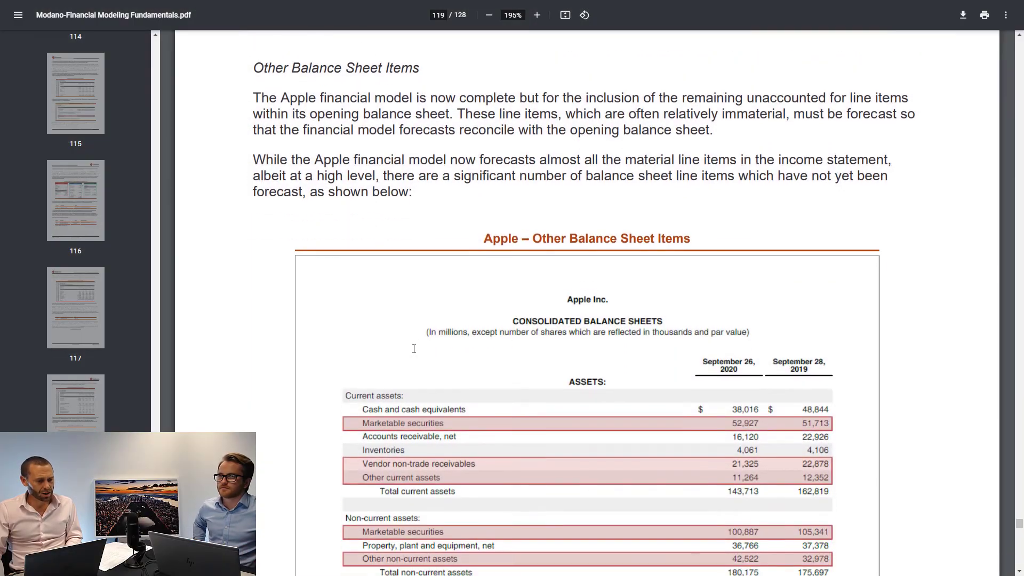
pyautogui.scroll(-1, 414, 349)
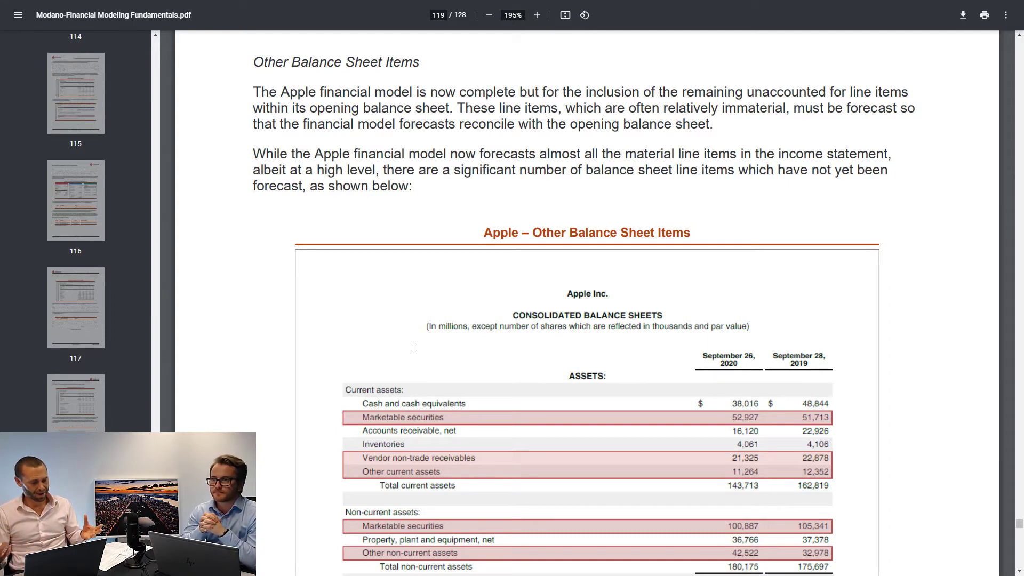
pyautogui.scroll(-5, 457, 264)
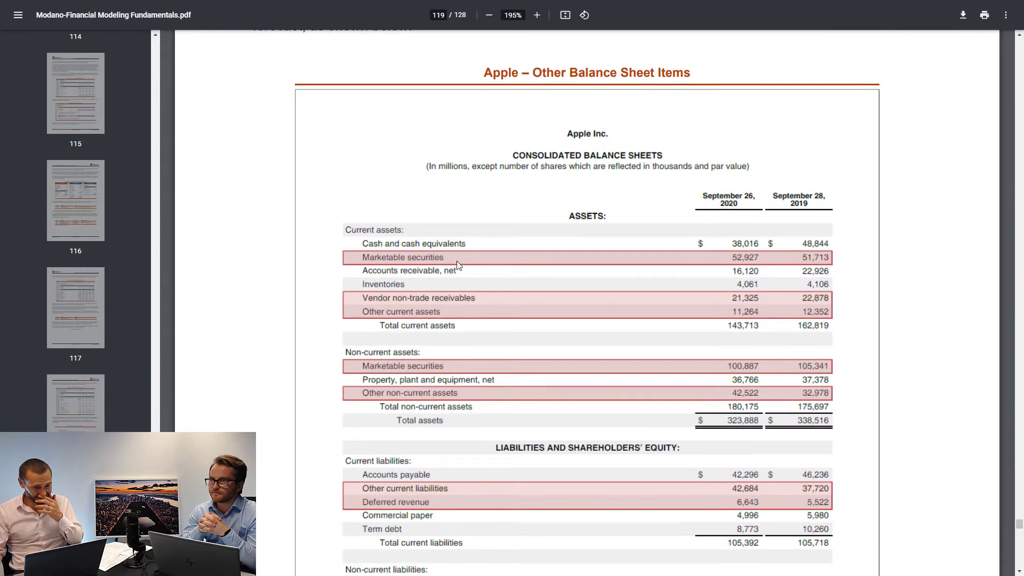
pyautogui.scroll(1, 457, 264)
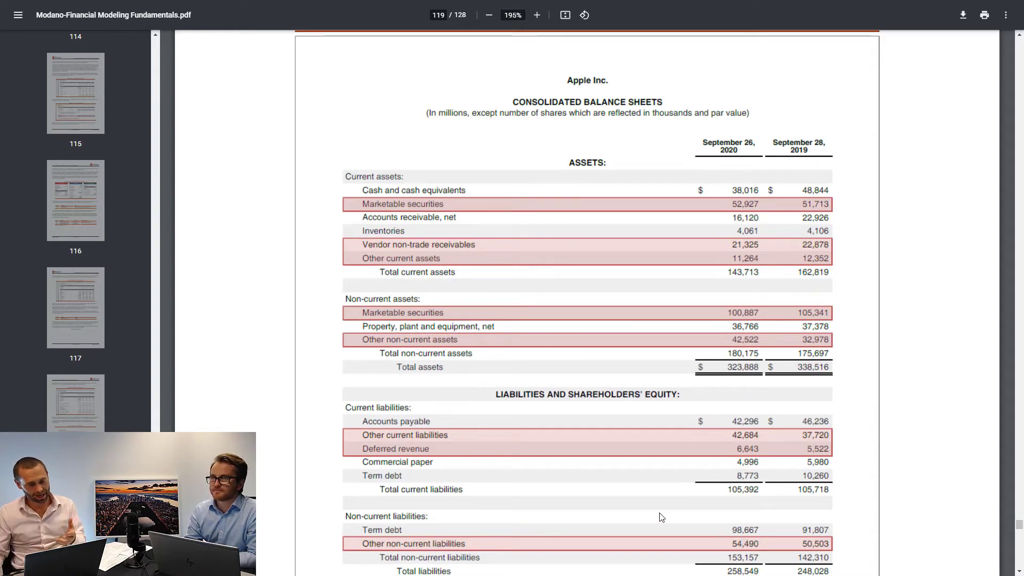
pyautogui.scroll(-3, 539, 418)
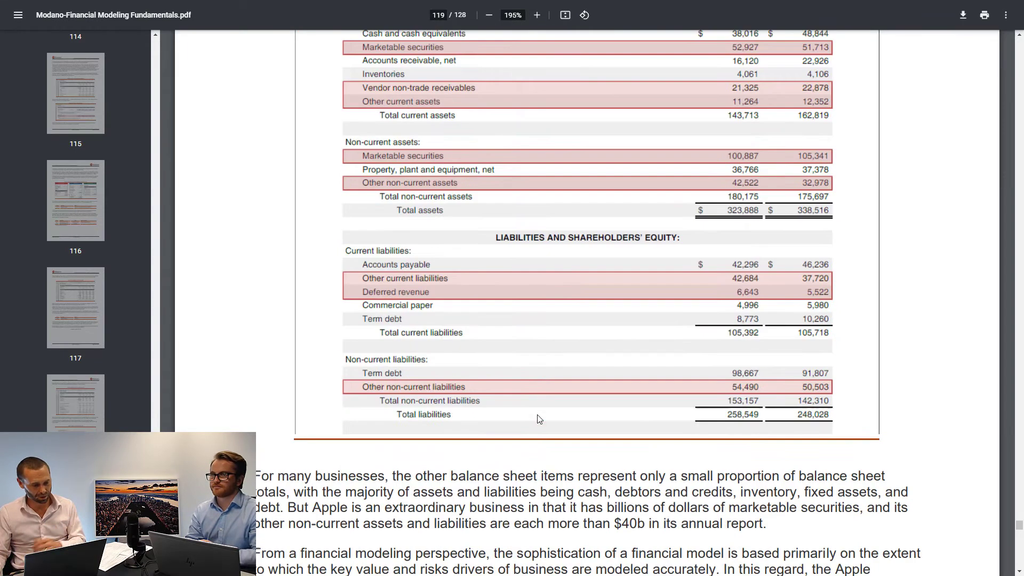
pyautogui.scroll(-1, 539, 419)
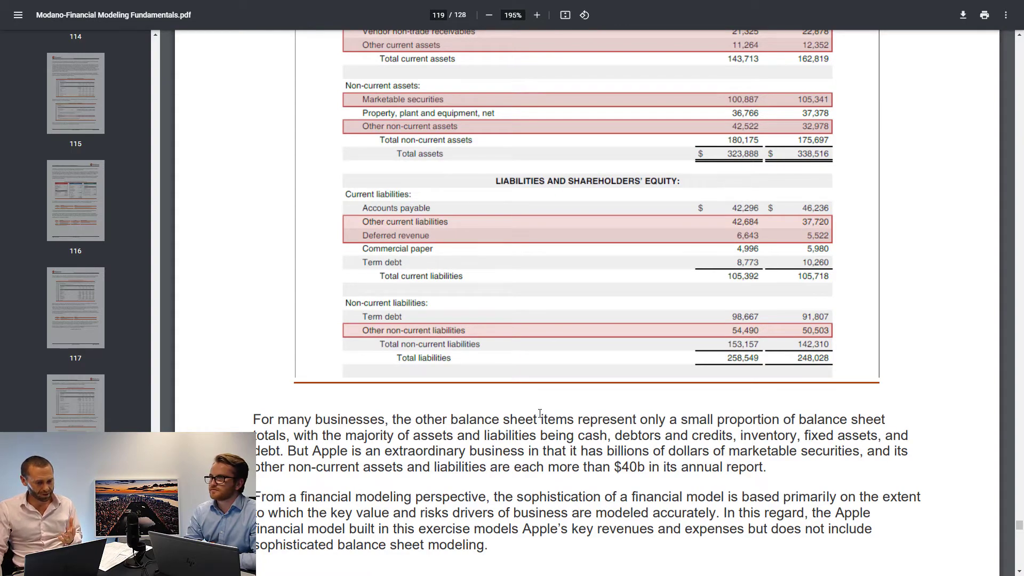
pyautogui.scroll(-10, 539, 414)
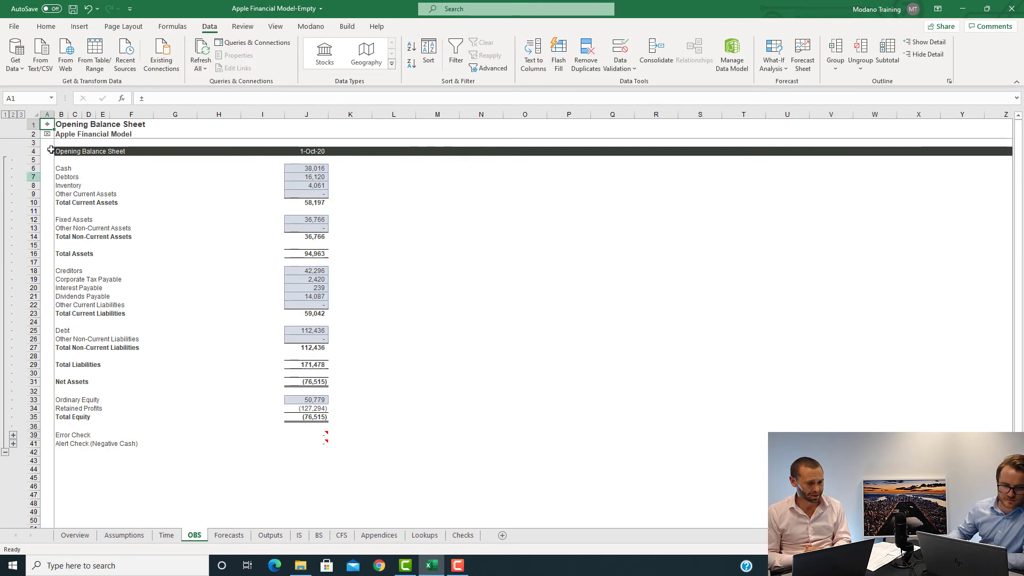
# Step: Open the Forecasts sheet in the Excel model and examine the Other Balance Sheet Items assumptions in rows 63 to 66
pyautogui.click(48, 126)
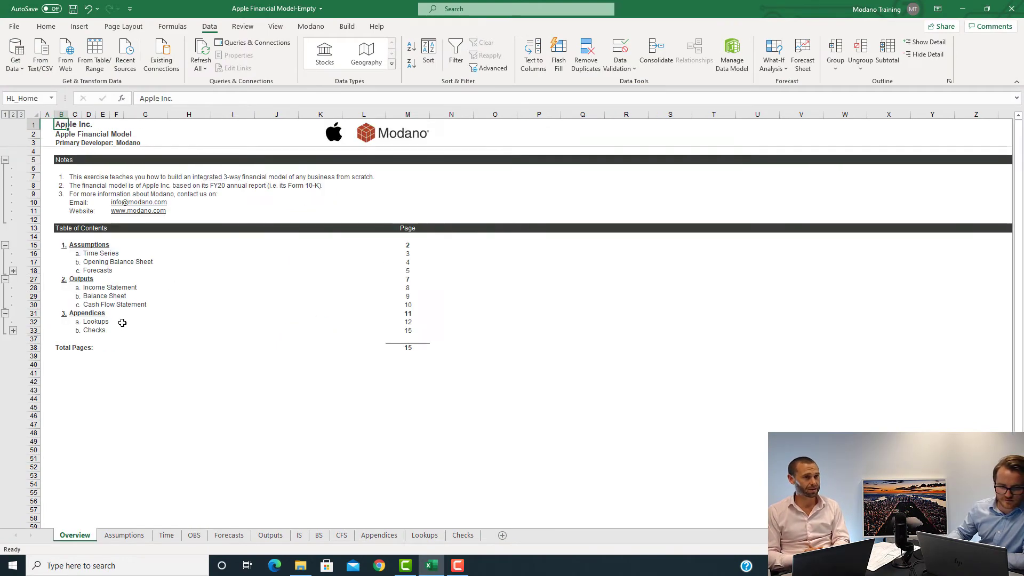
pyautogui.click(100, 271)
pyautogui.click(122, 277)
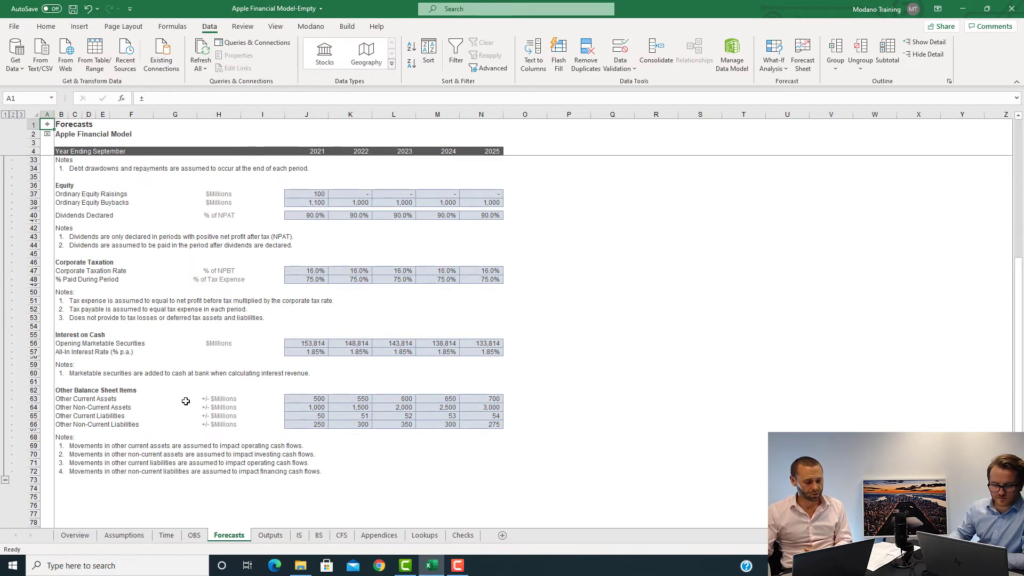
pyautogui.moveTo(31, 390); pyautogui.dragTo(31, 425)
pyautogui.click(73, 430)
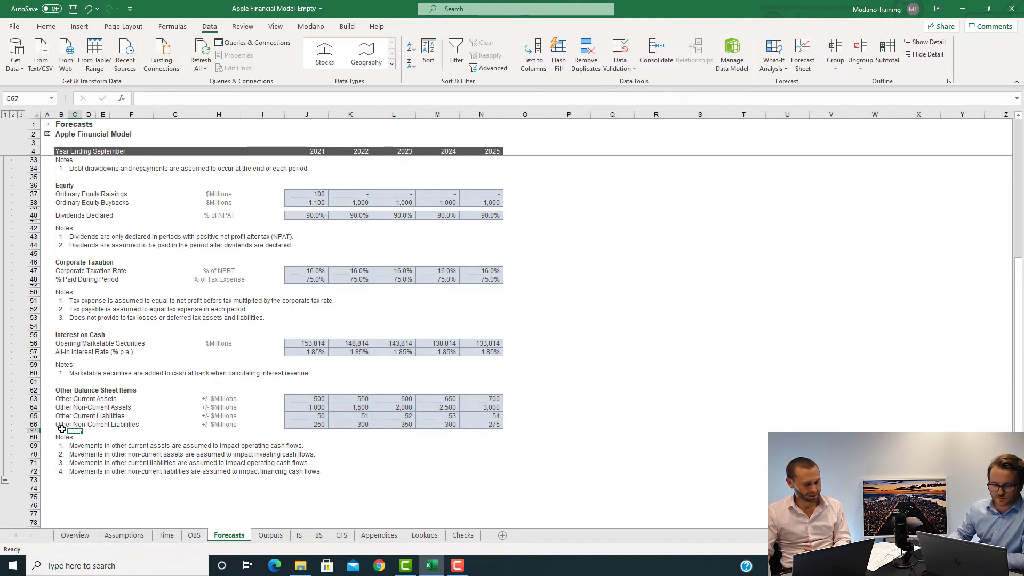
pyautogui.click(281, 401)
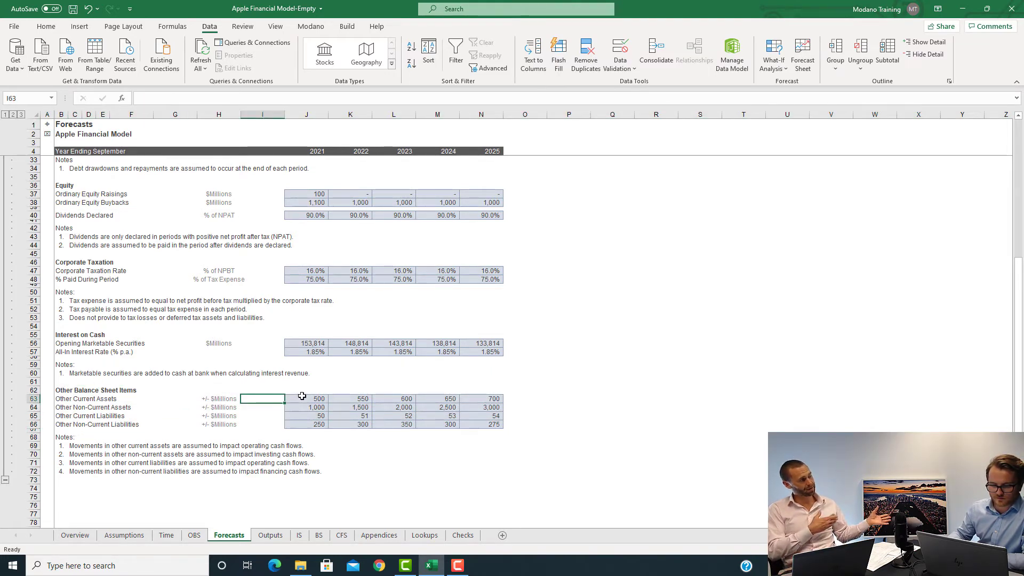
pyautogui.click(302, 397)
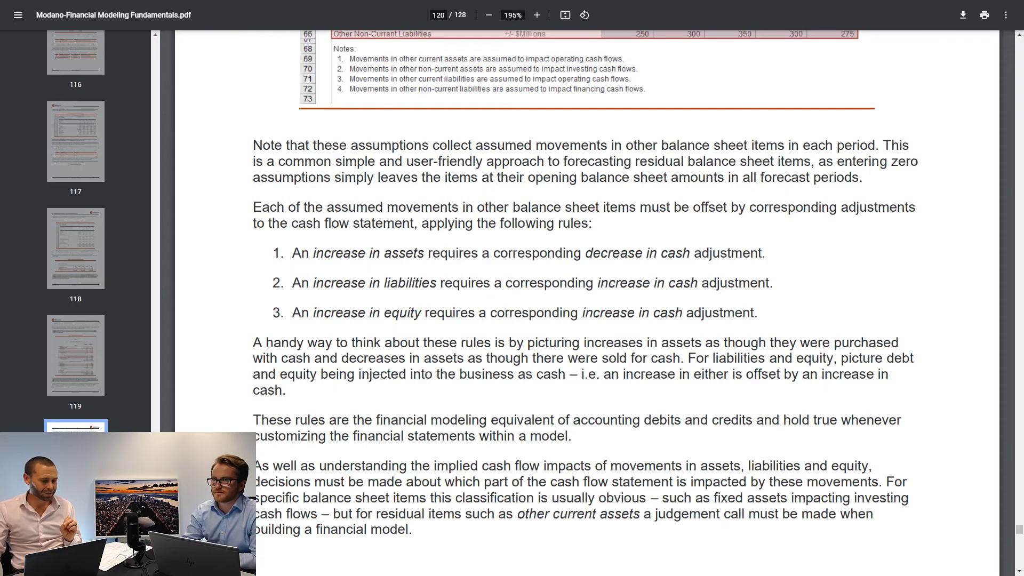
# Step: Read the PDF guide's rules and impacts diagram for classifying cash flow effects of other balance sheet items, plus the opening balances listed on page 122
pyautogui.scroll(-10, 385, 432)
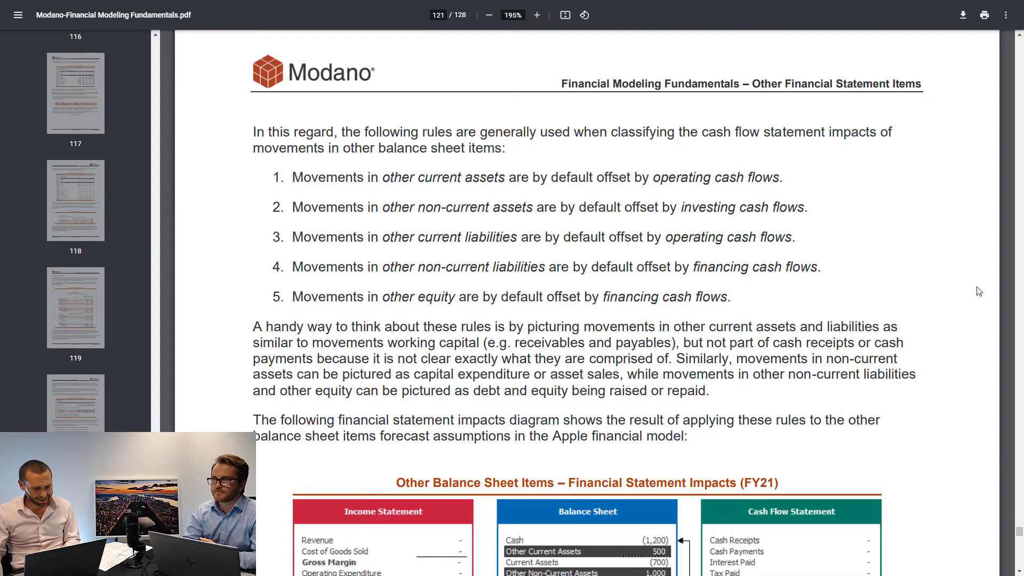
pyautogui.scroll(-4, 678, 373)
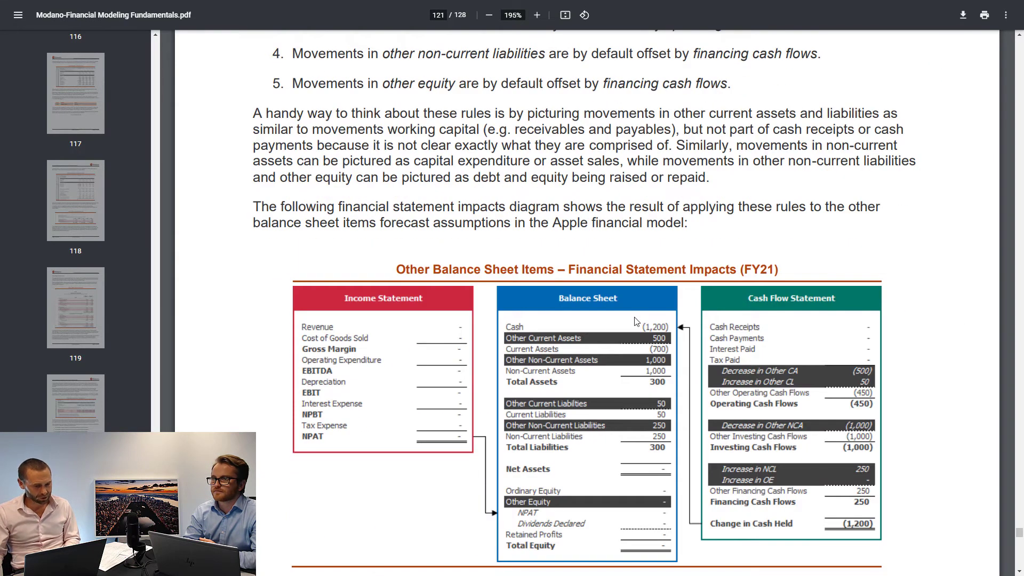
pyautogui.scroll(-1, 640, 315)
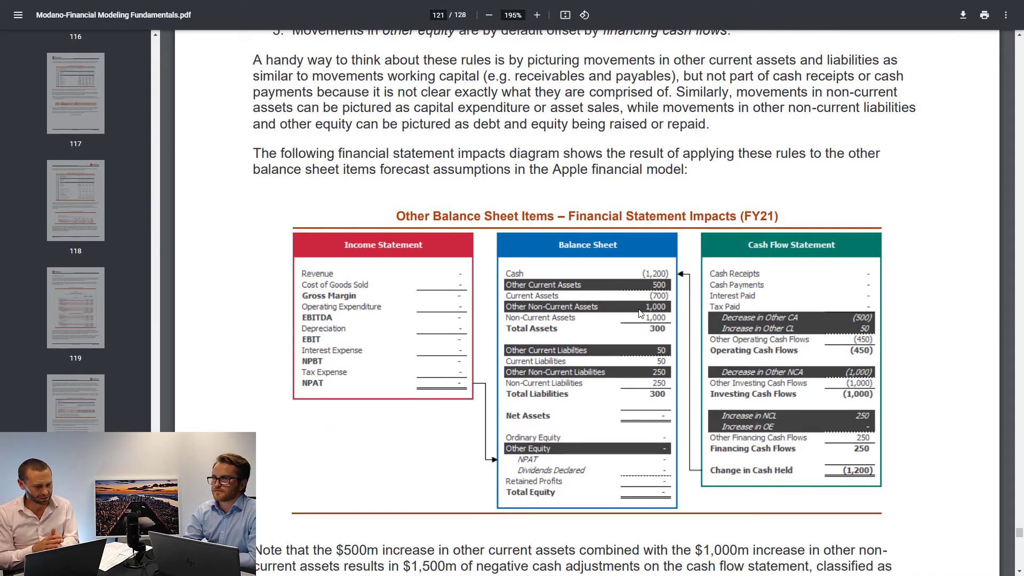
pyautogui.scroll(15, 640, 310)
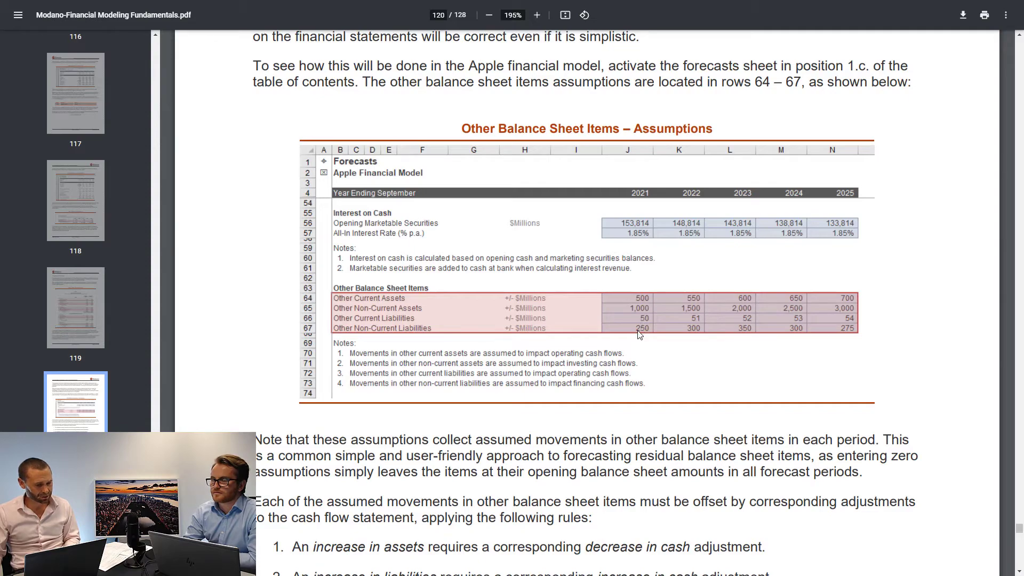
pyautogui.scroll(-15, 642, 358)
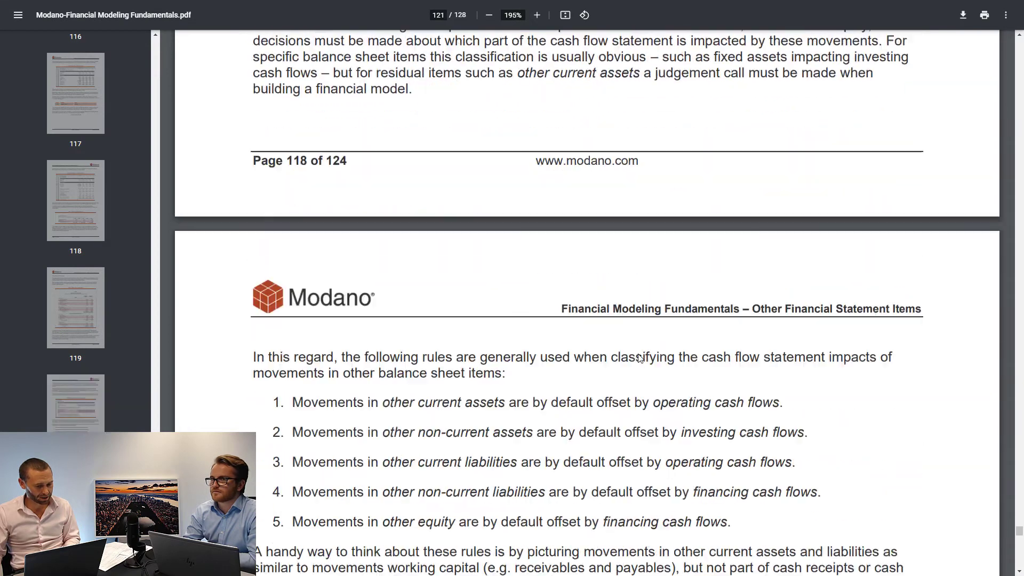
pyautogui.scroll(2, 640, 357)
pyautogui.scroll(4, 640, 357)
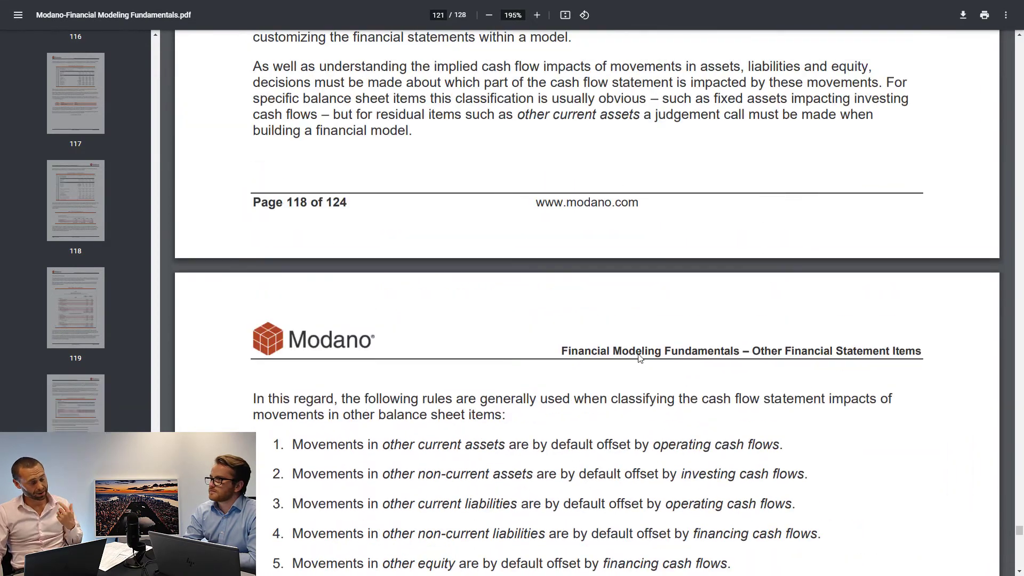
pyautogui.scroll(-10, 640, 357)
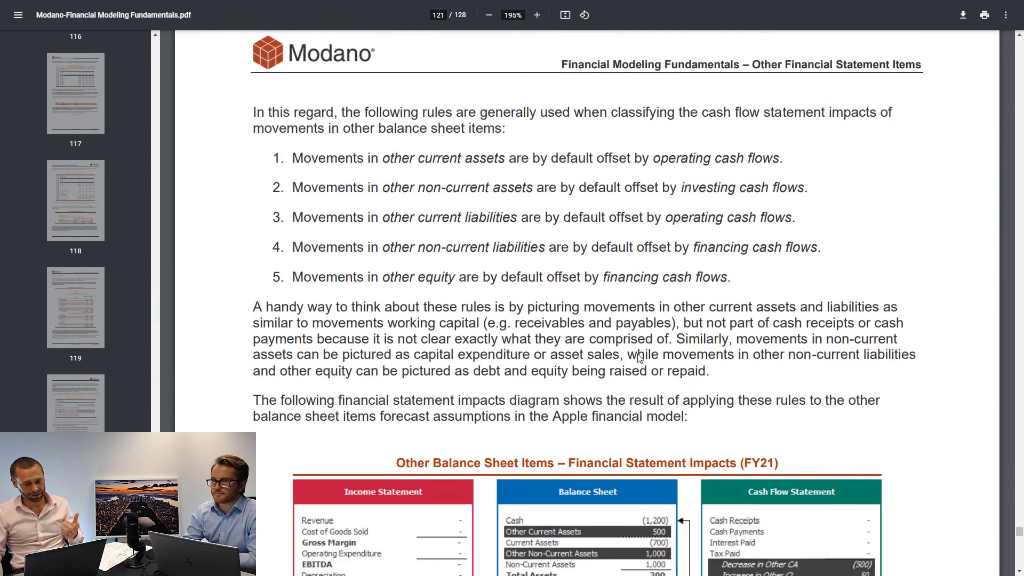
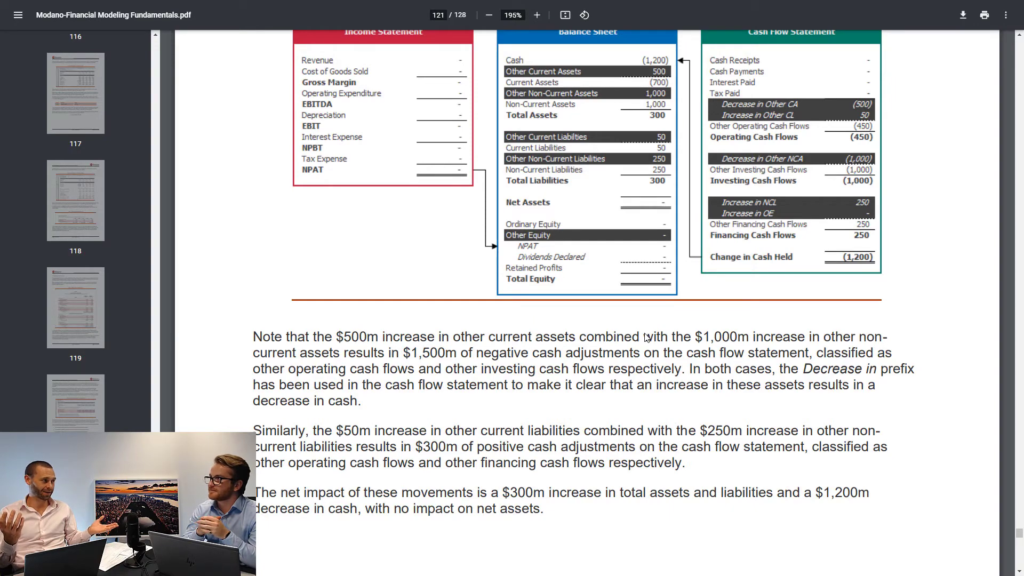
pyautogui.scroll(-12, 569, 435)
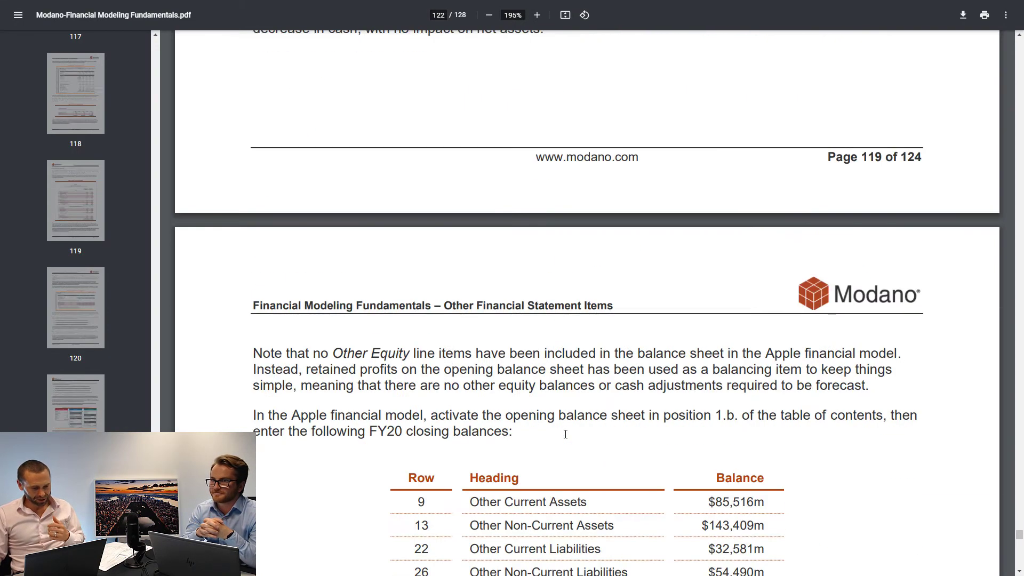
pyautogui.scroll(3, 569, 434)
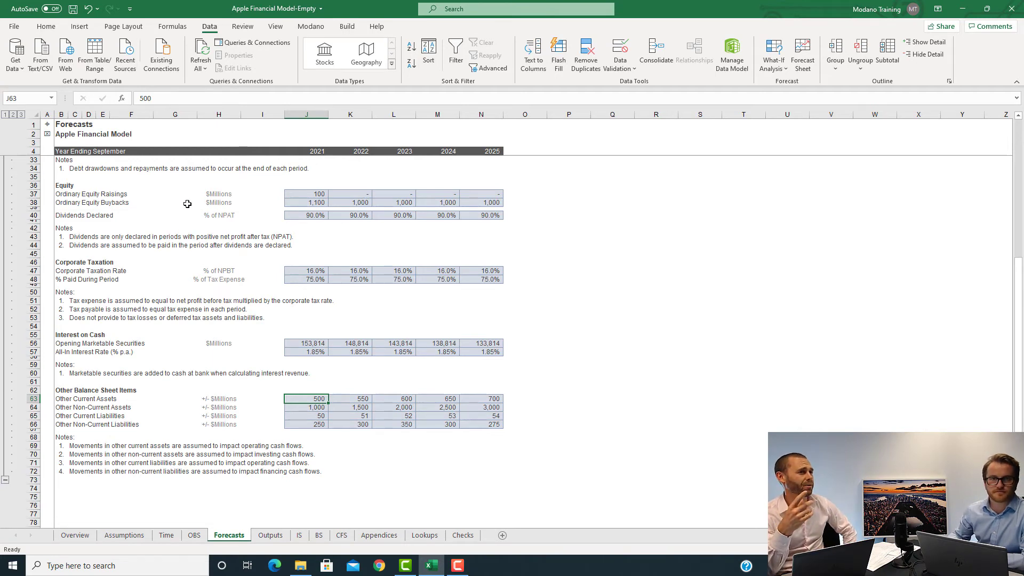
# Step: Open the Opening Balance Sheet and enter 85,516 for Other Current Assets in J9
pyautogui.click(47, 123)
pyautogui.click(125, 263)
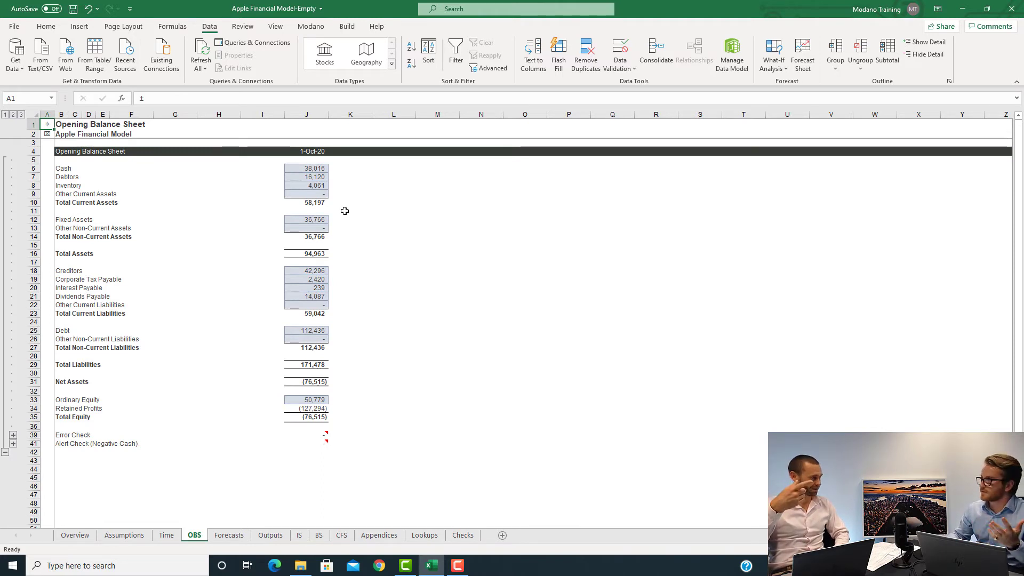
pyautogui.click(314, 195)
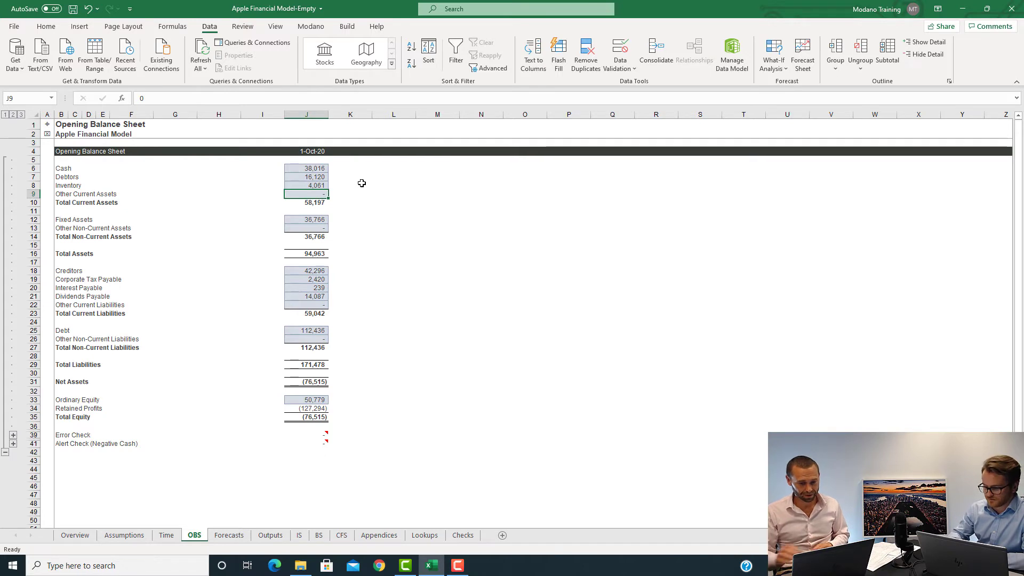
pyautogui.write('85516')
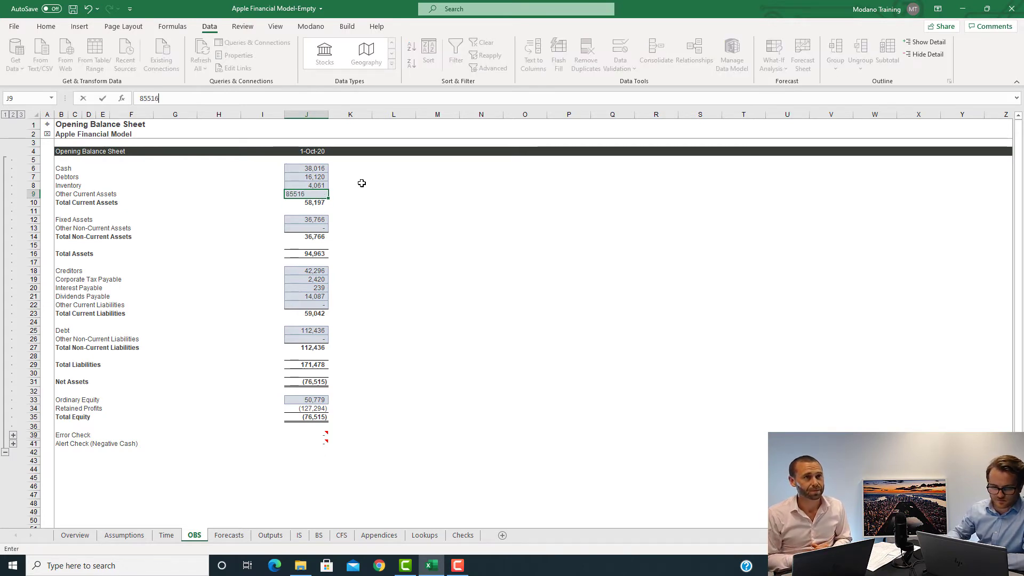
pyautogui.press('Return')
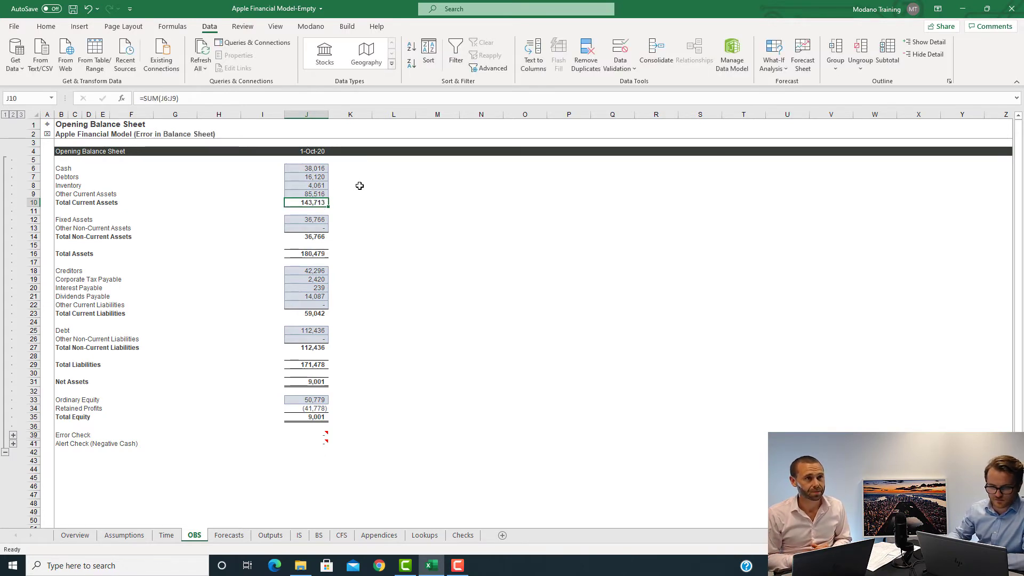
# Step: Enter 143,409 for Other Non-Current Assets in J13 of the Opening Balance Sheet and check the Total Assets formula
pyautogui.click(317, 226)
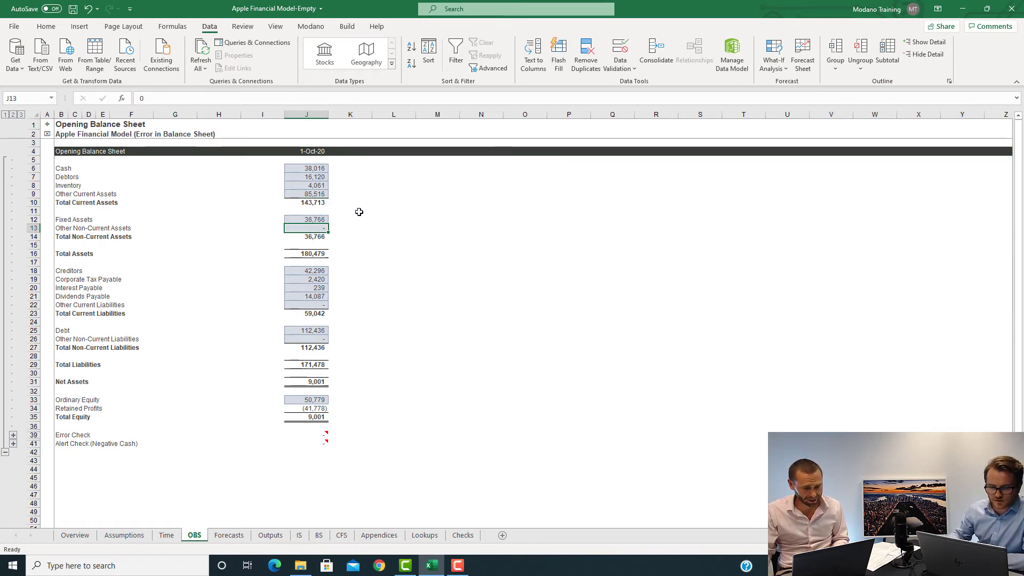
pyautogui.write('14')
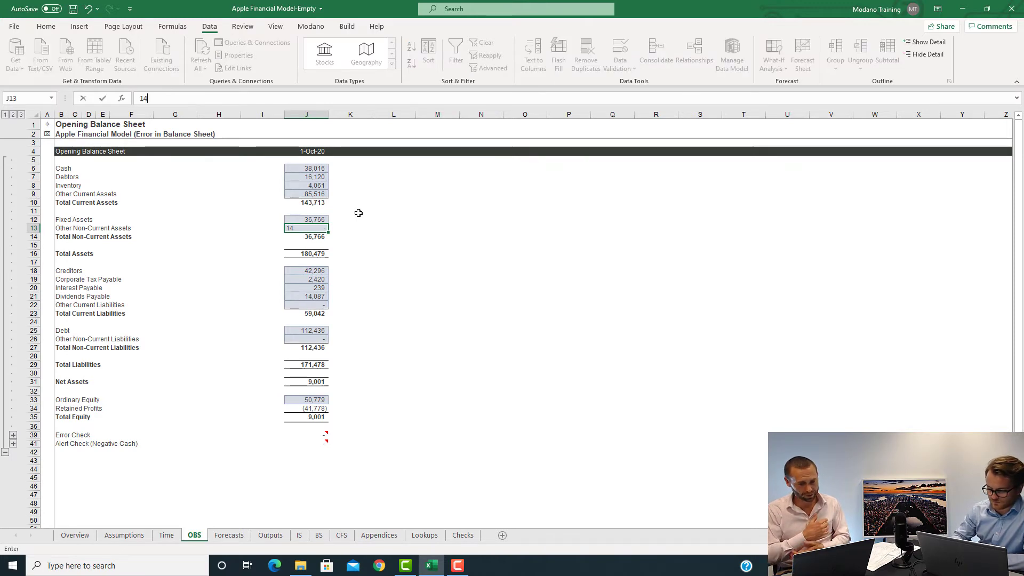
pyautogui.write('3,409')
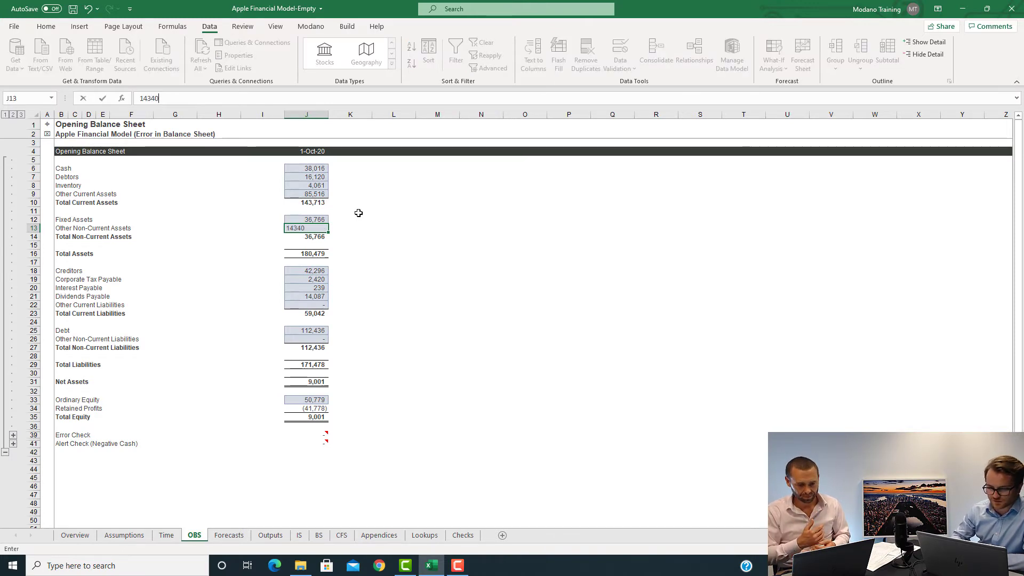
pyautogui.press('Return')
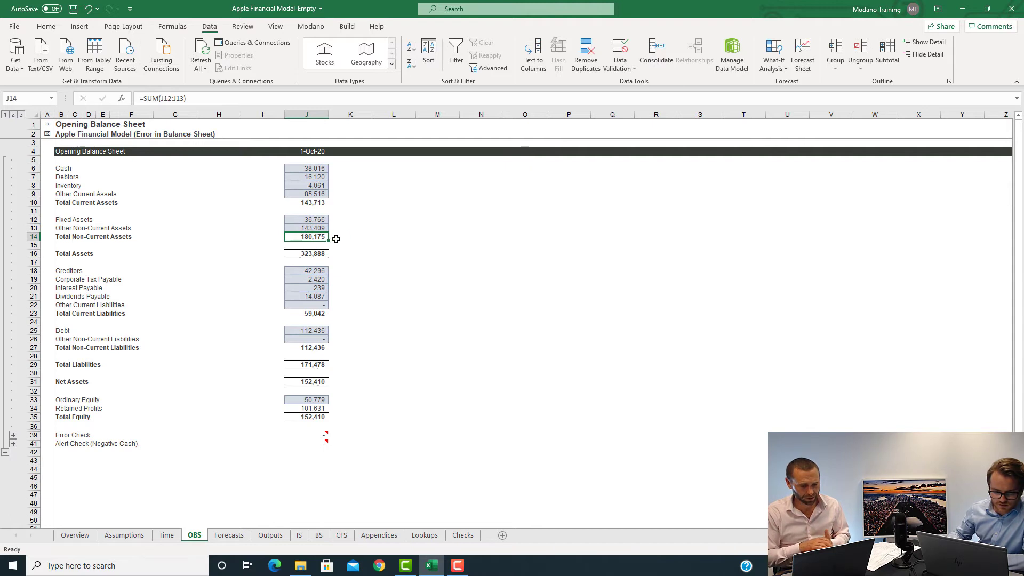
pyautogui.click(317, 254)
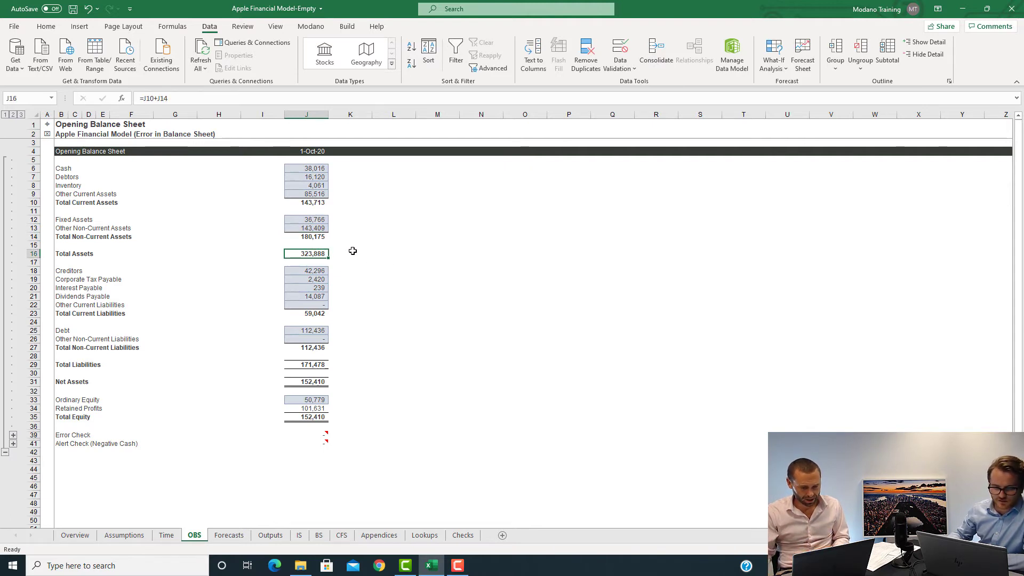
# Step: Enter 32,581 for Other Current Liabilities in J22 of the Opening Balance Sheet
pyautogui.scroll(-1, 350, 256)
pyautogui.click(317, 278)
pyautogui.write('32581')
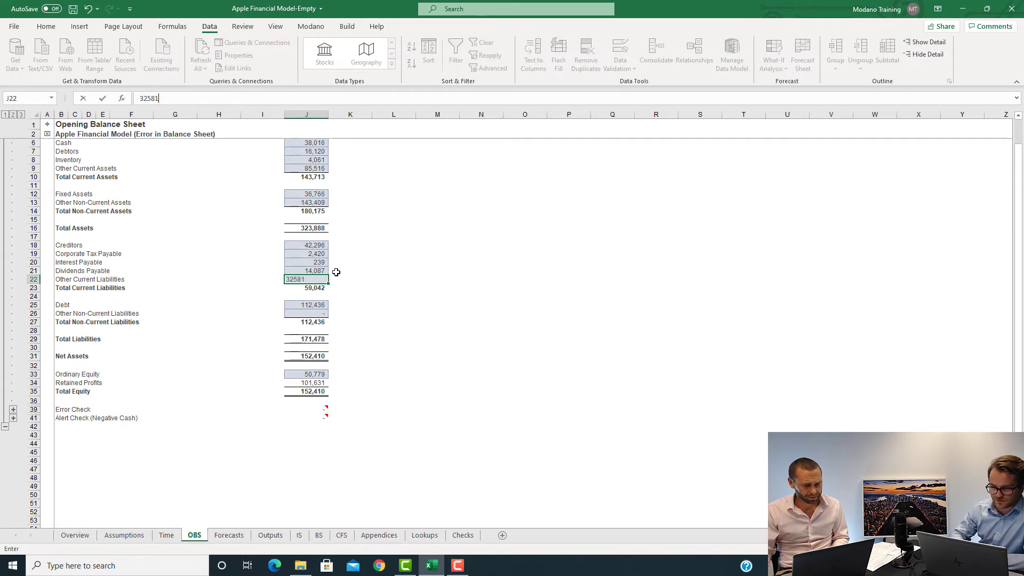
pyautogui.press('Return')
pyautogui.press('Up')
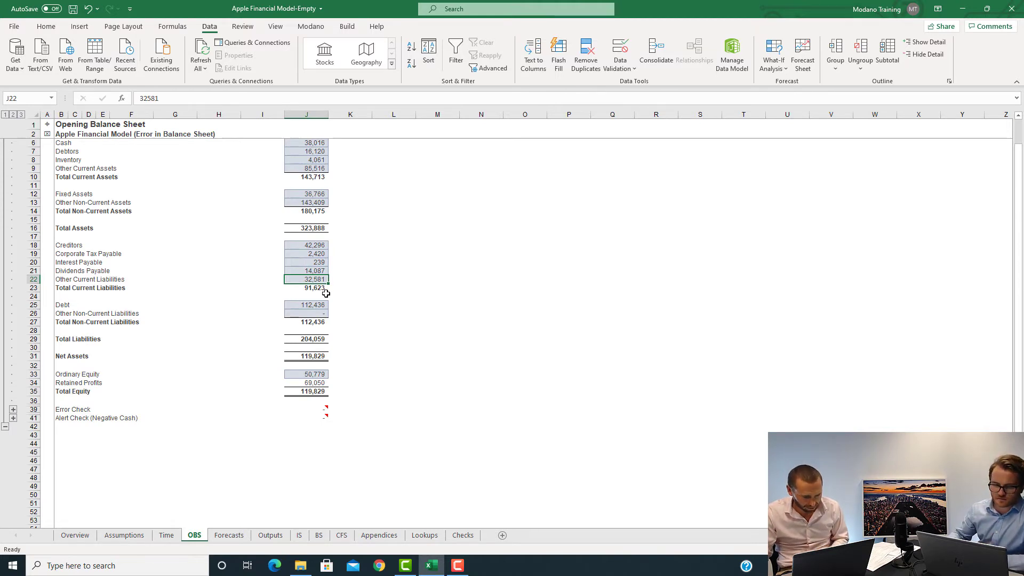
# Step: Enter 54,490 for Other Non-Current Liabilities in J26 of the Opening Balance Sheet and review the resulting totals
pyautogui.click(315, 314)
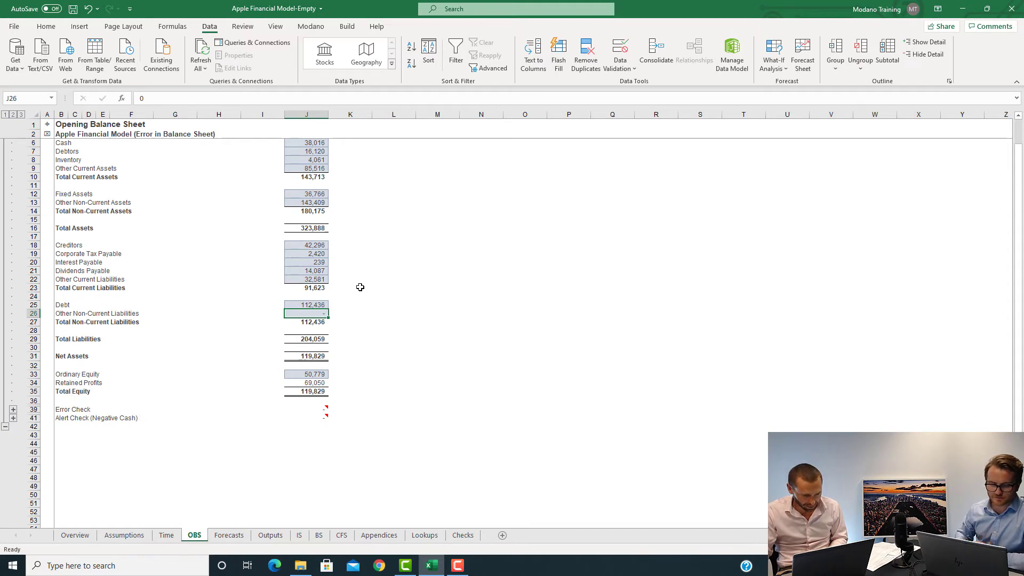
pyautogui.write('54490')
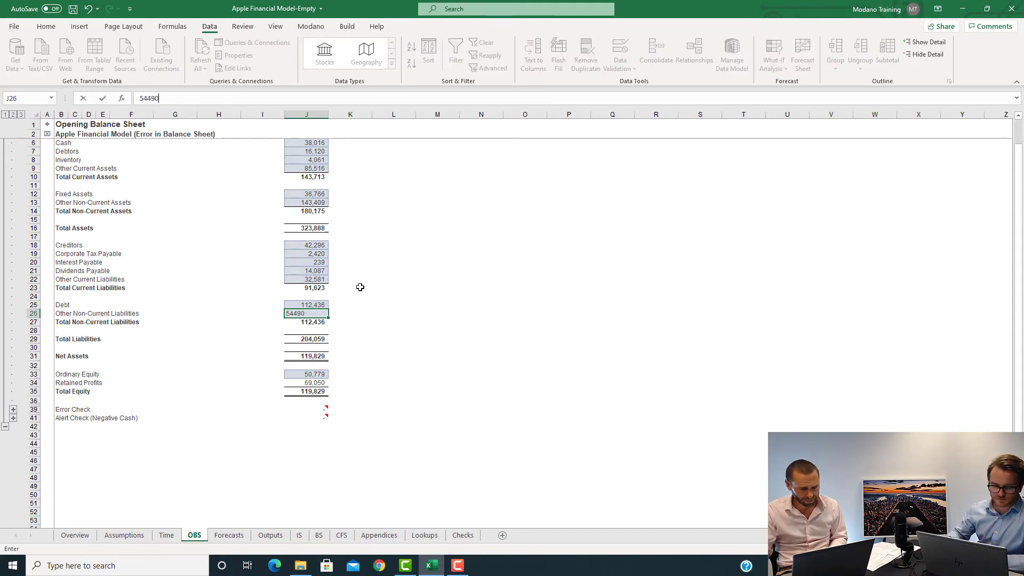
pyautogui.press('Return')
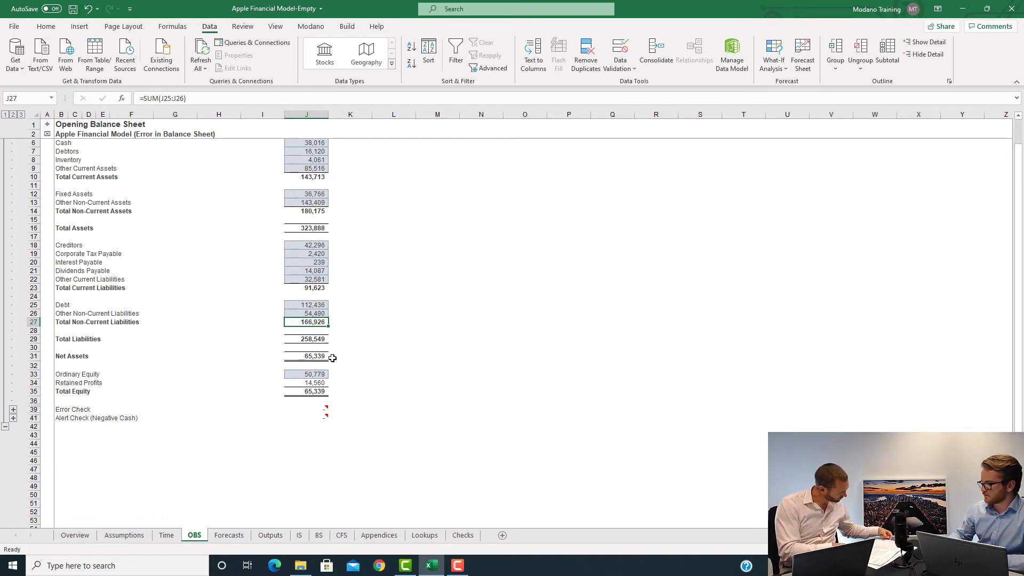
pyautogui.click(325, 340)
pyautogui.click(342, 356)
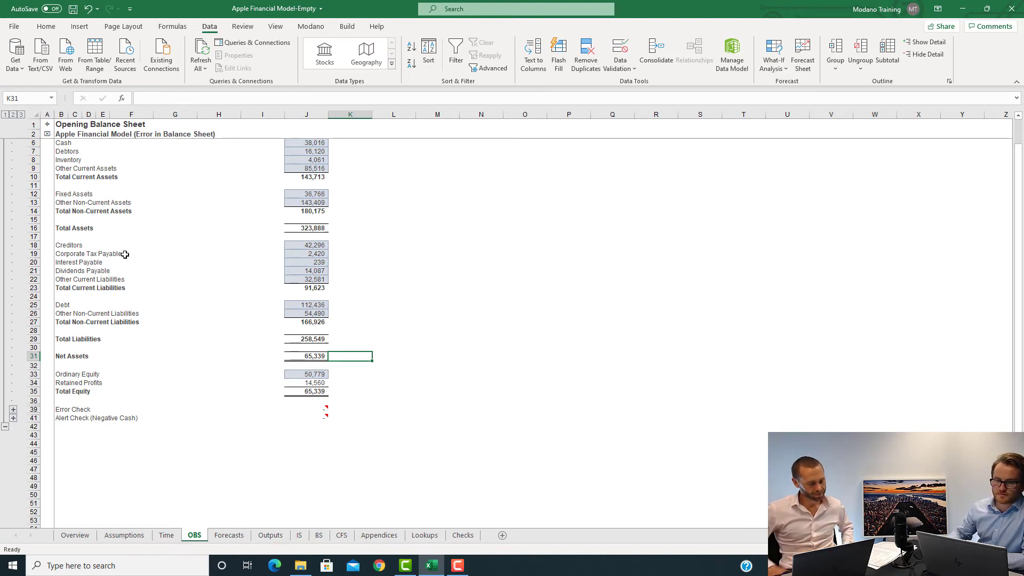
pyautogui.scroll(1, 112, 187)
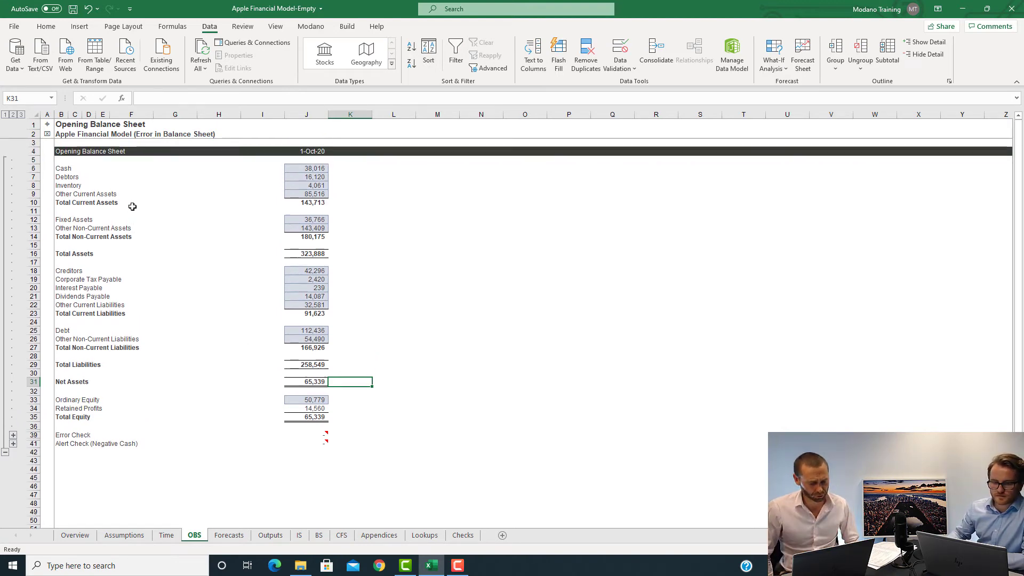
# Step: Open the forecast Balance Sheet and label the empty row 17 below Inventory as Other Current Assets
pyautogui.click(48, 129)
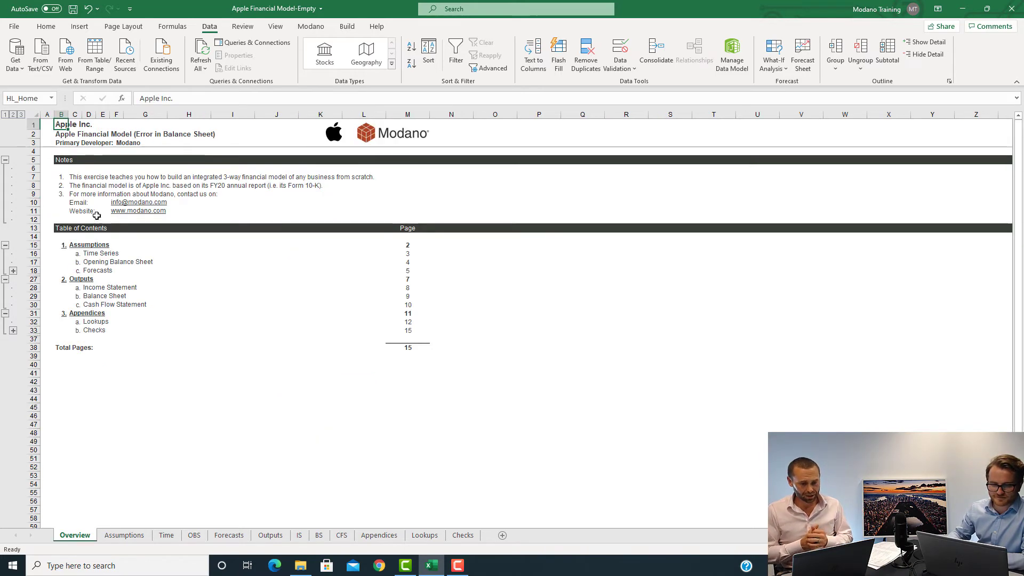
pyautogui.click(109, 296)
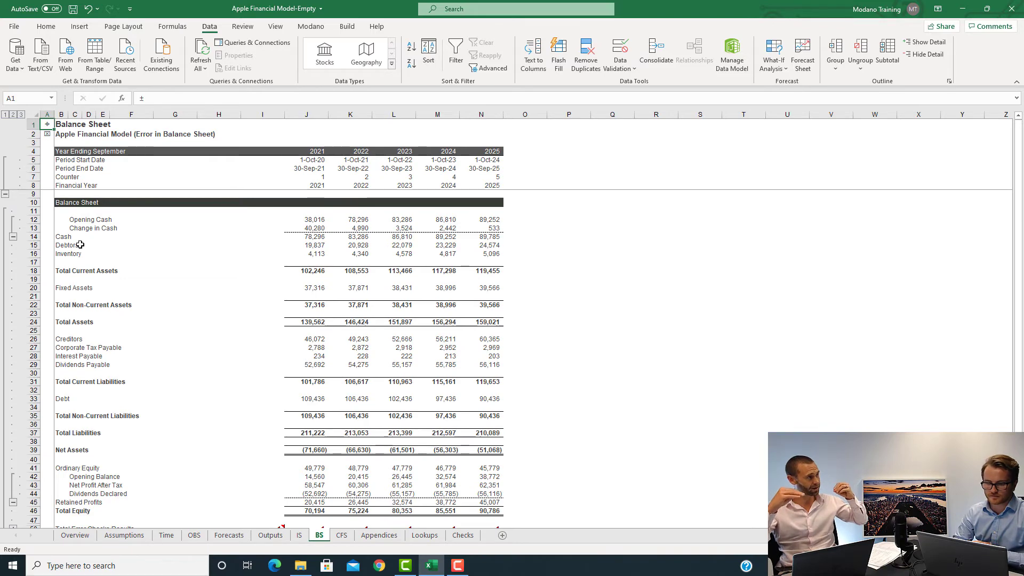
pyautogui.click(61, 262)
pyautogui.press('Down')
pyautogui.hotkey('ctrl', 'c')
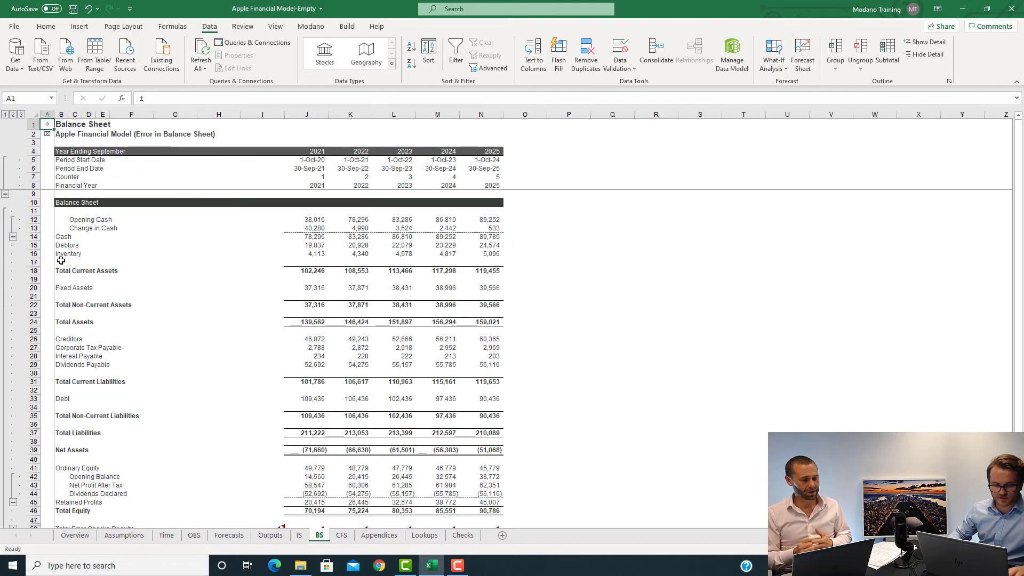
pyautogui.click(61, 262)
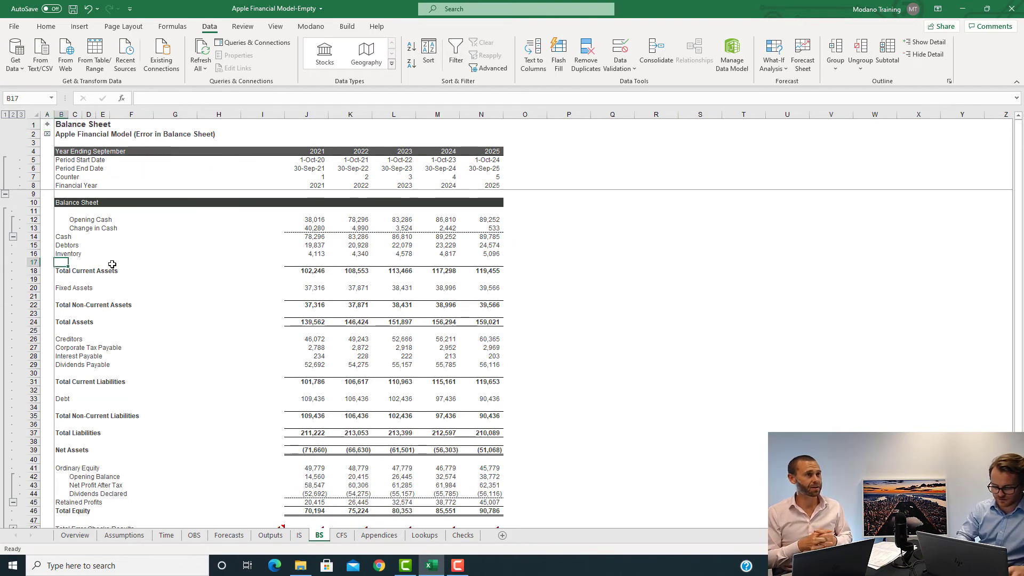
pyautogui.write('Other Current ')
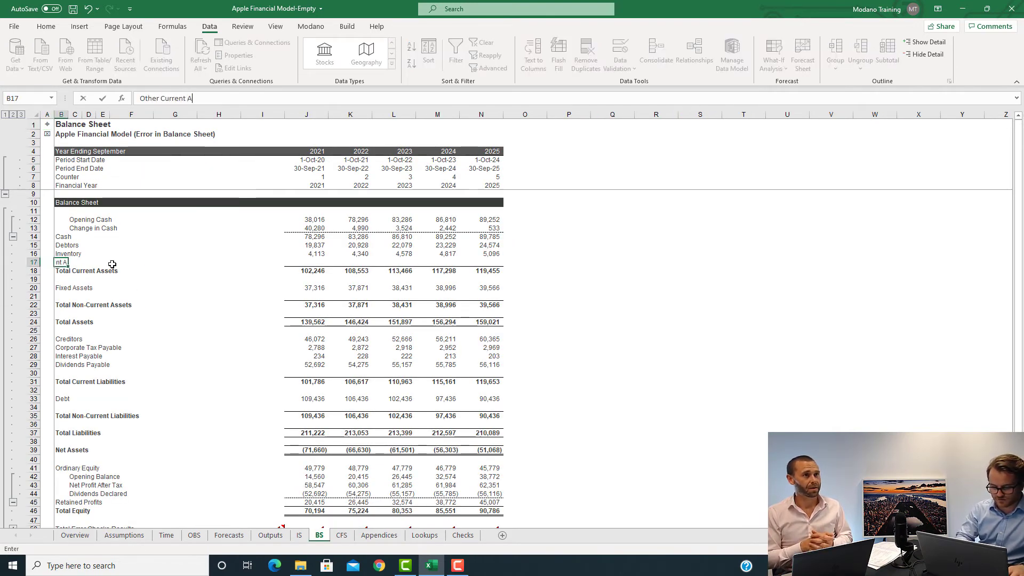
pyautogui.write('Assets')
pyautogui.press('Return')
pyautogui.hotkey('ctrl', 'Right')
pyautogui.press('Up')
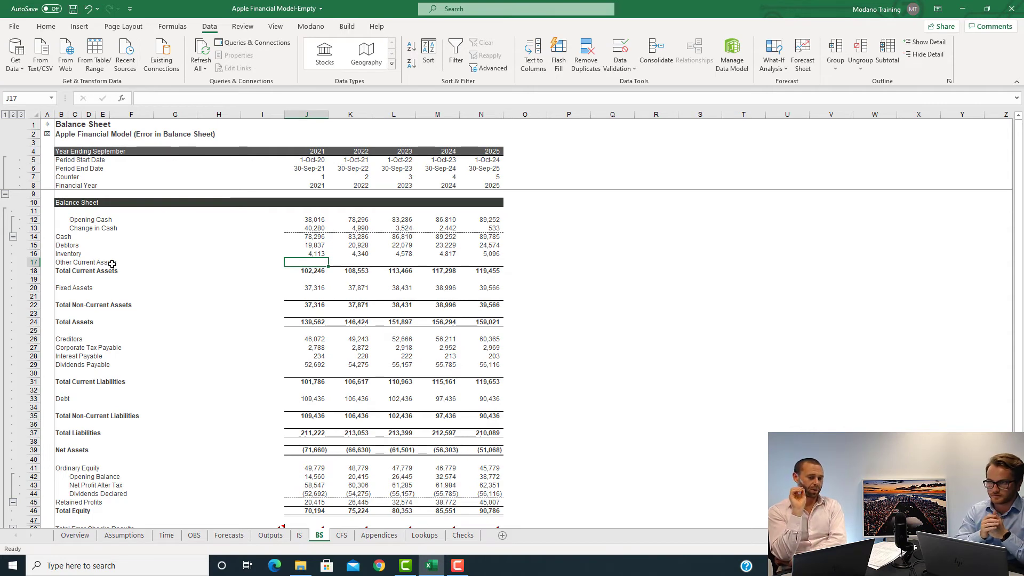
# Step: Begin the 2021 Other Current Assets formula in J17 with an IF that returns OBS!$J9 when J$7=1
pyautogui.write('=')
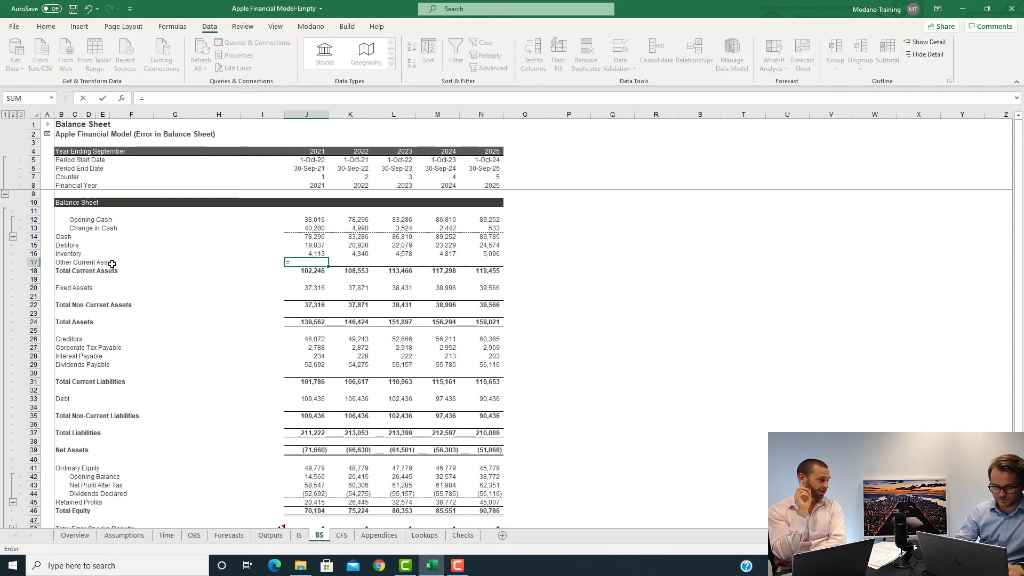
pyautogui.write('IF(J$7=1,')
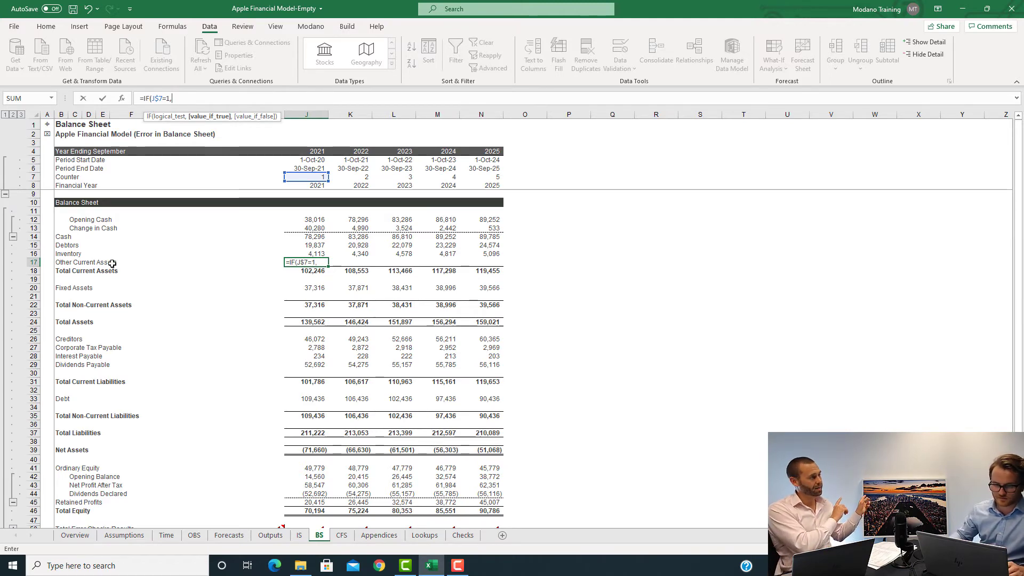
pyautogui.click(194, 535)
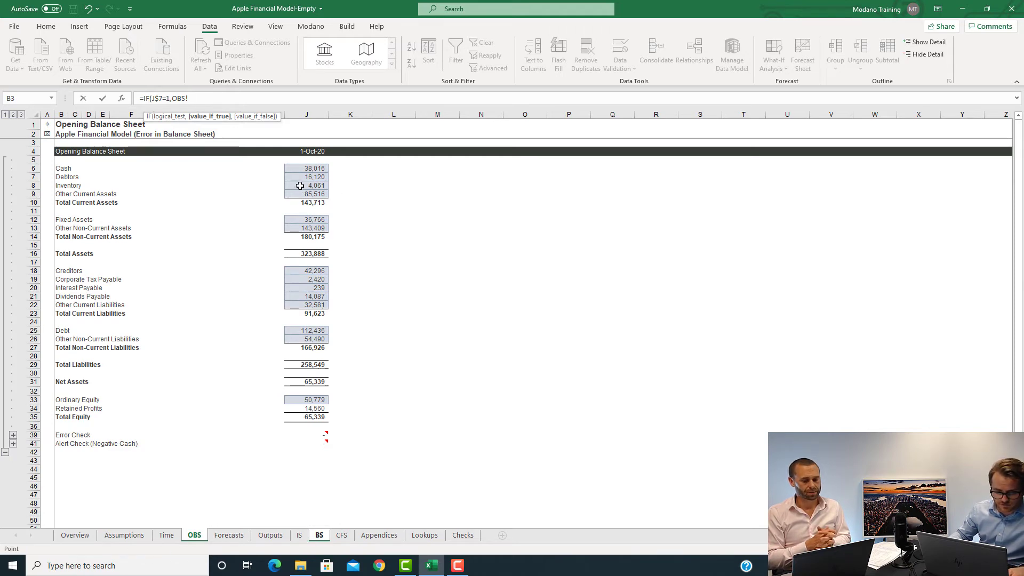
pyautogui.click(310, 194)
pyautogui.press('F4')
pyautogui.press('F4')
pyautogui.press('F4')
pyautogui.write(',')
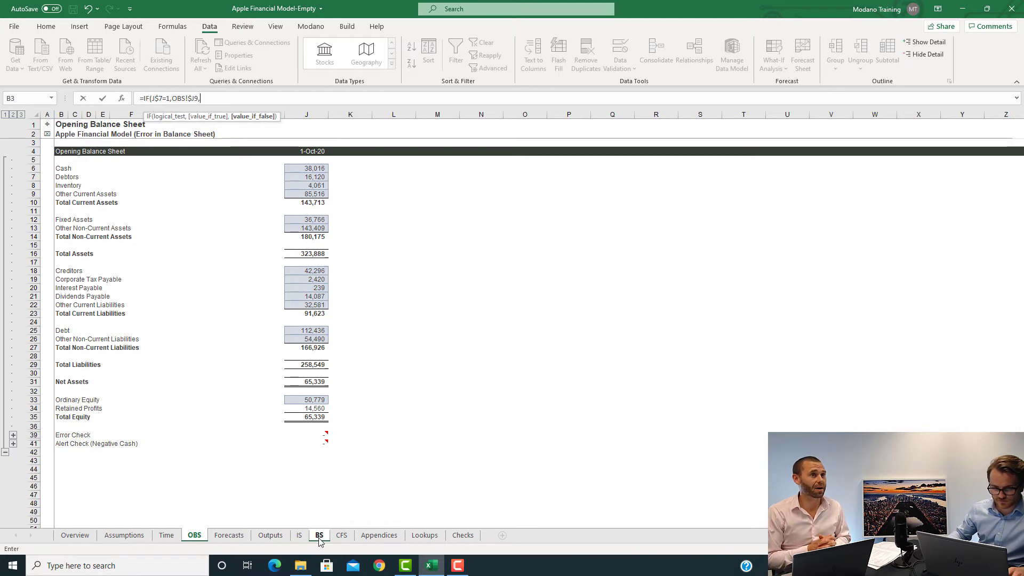
# Step: Complete the J17 formula with prior-period balance I17 as the IF's false value, plus the movement in Forecasts!J63
pyautogui.click(319, 540)
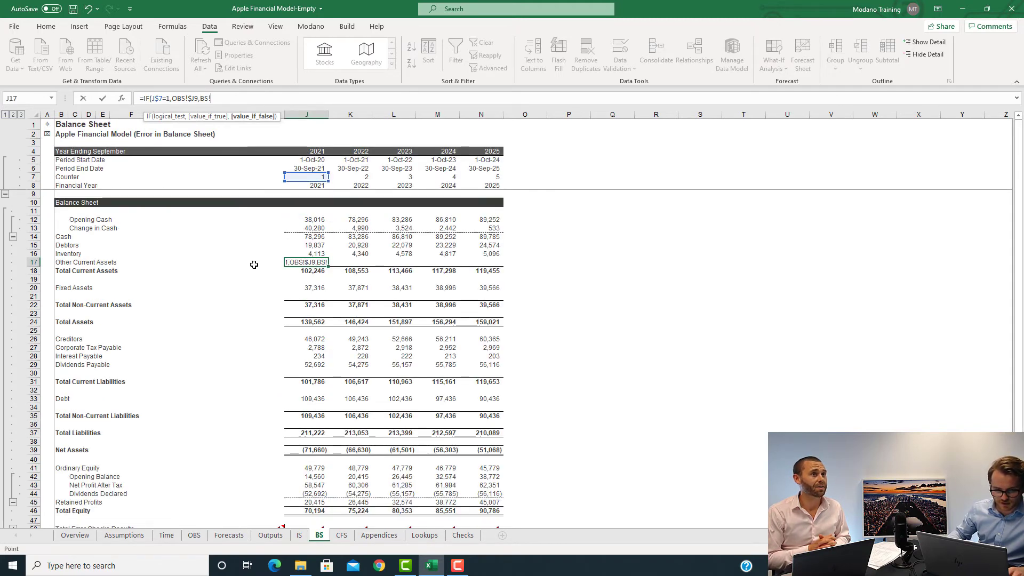
pyautogui.press('BackSpace')
pyautogui.press('BackSpace')
pyautogui.press('BackSpace')
pyautogui.write('I7')
pyautogui.press('BackSpace')
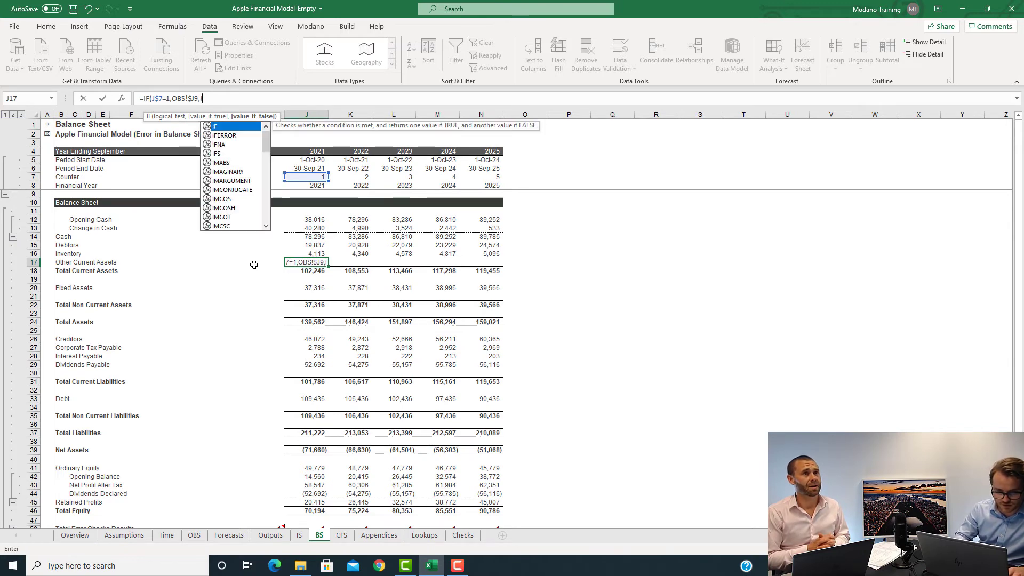
pyautogui.write('17')
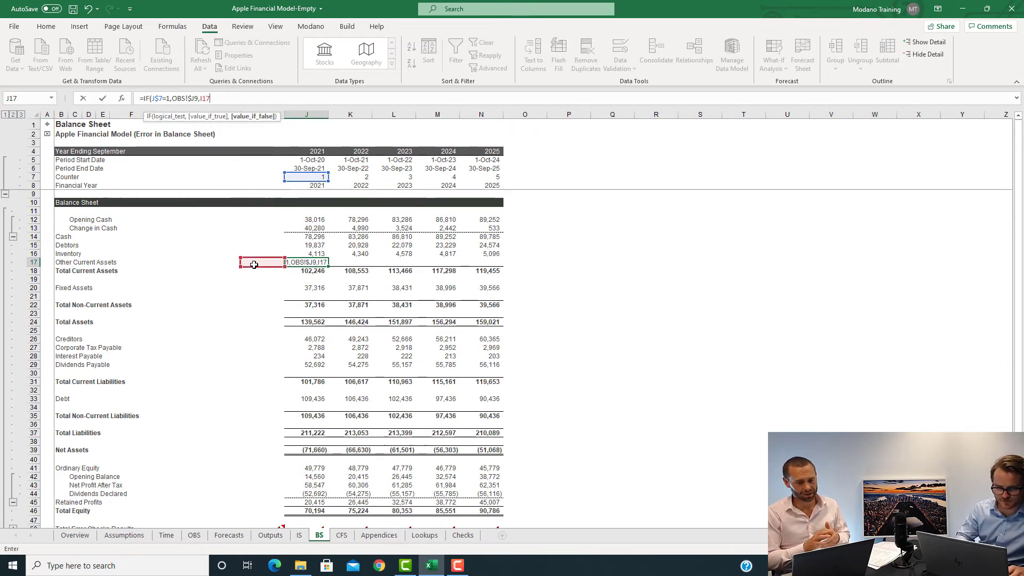
pyautogui.write(')')
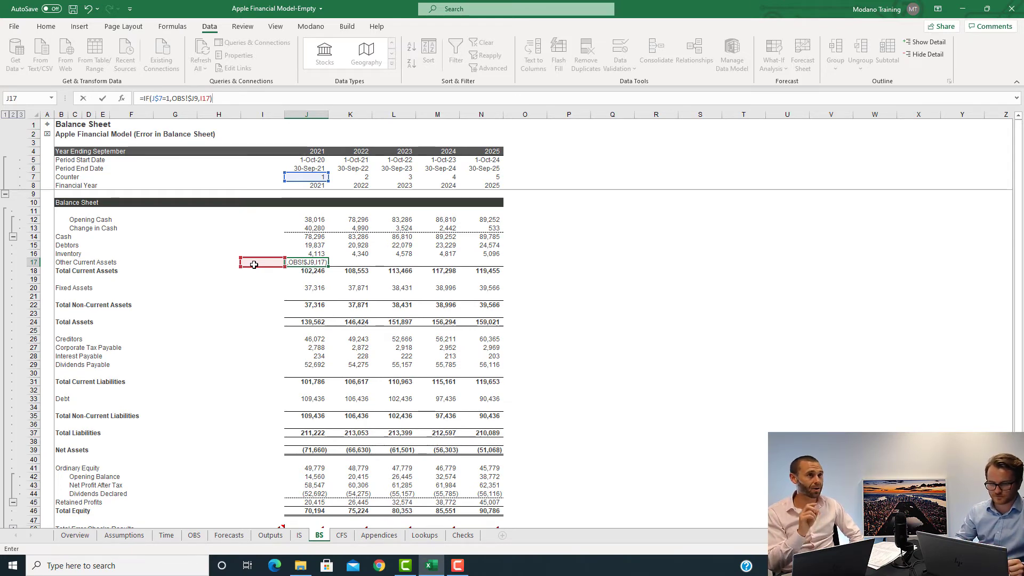
pyautogui.write('+')
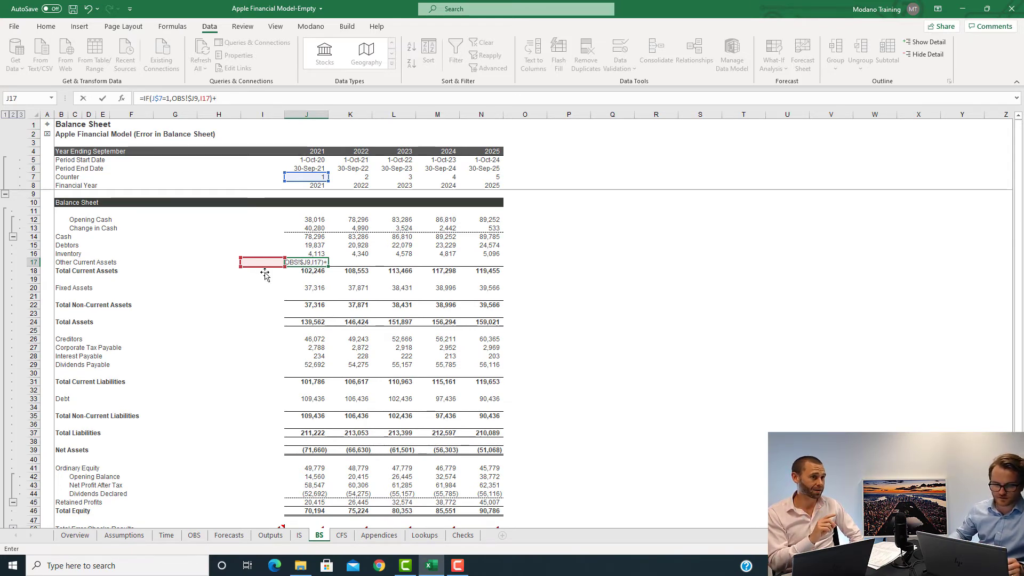
pyautogui.click(235, 536)
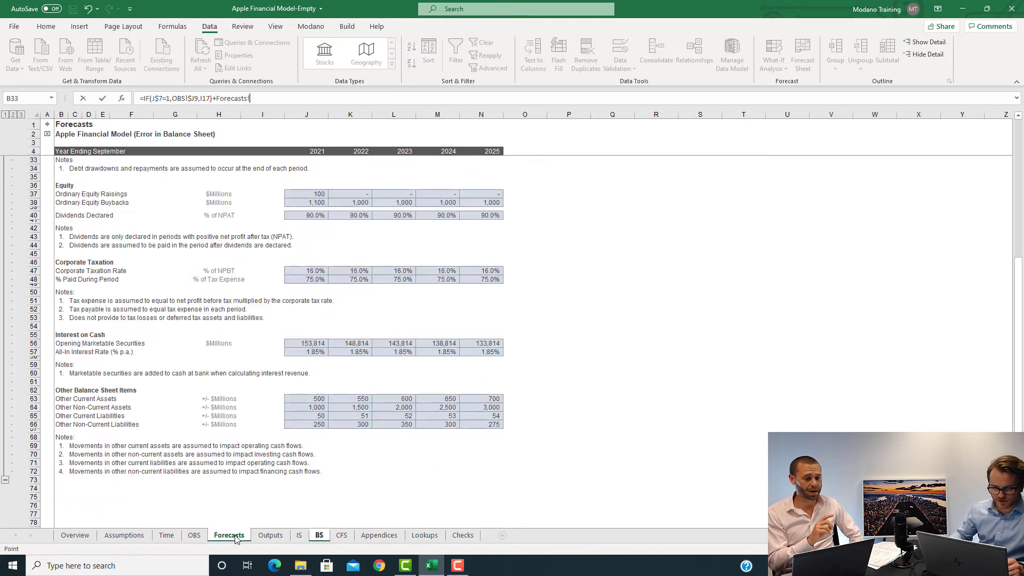
pyautogui.click(302, 400)
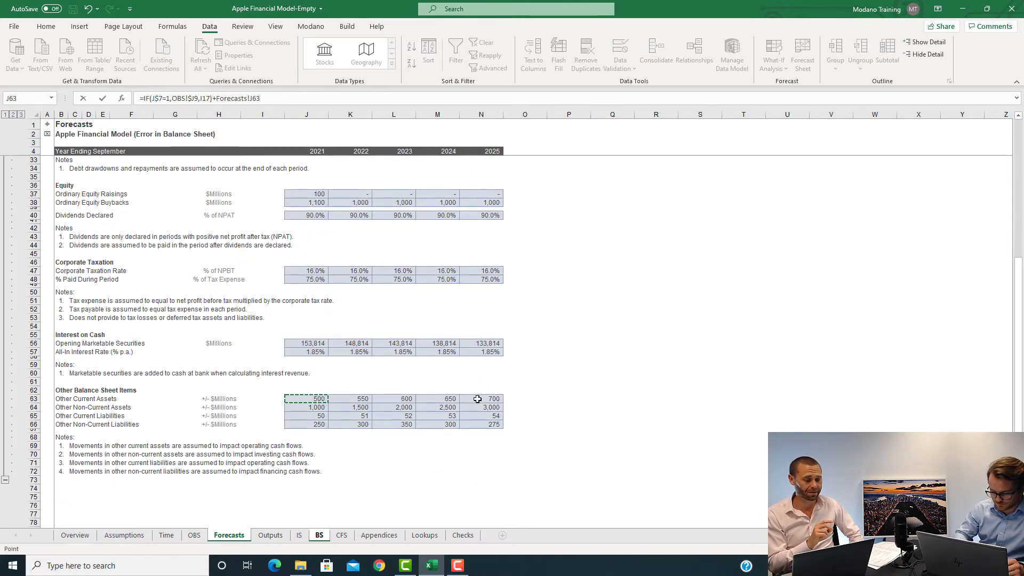
pyautogui.hotkey('ctrl', 'Return')
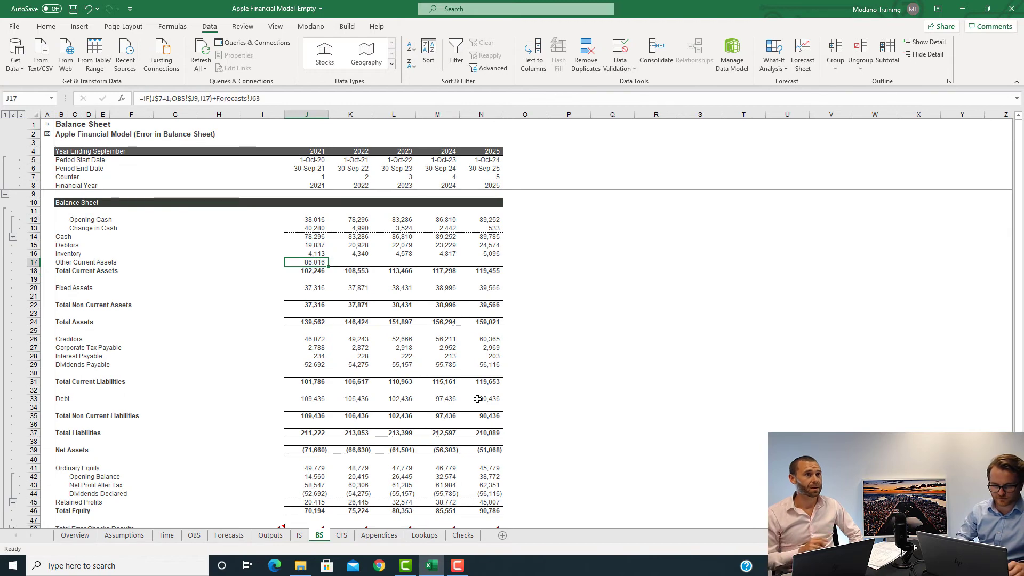
# Step: Copy the Other Current Assets formula from J17 across to 2025 in column N
pyautogui.hotkey('shift', 'Right')
pyautogui.hotkey('shift', 'Right')
pyautogui.hotkey('shift', 'Right')
pyautogui.hotkey('shift', 'Right')
pyautogui.hotkey('ctrl', 'r')
pyautogui.press('Left')
pyautogui.press('Right')
pyautogui.press('Down')
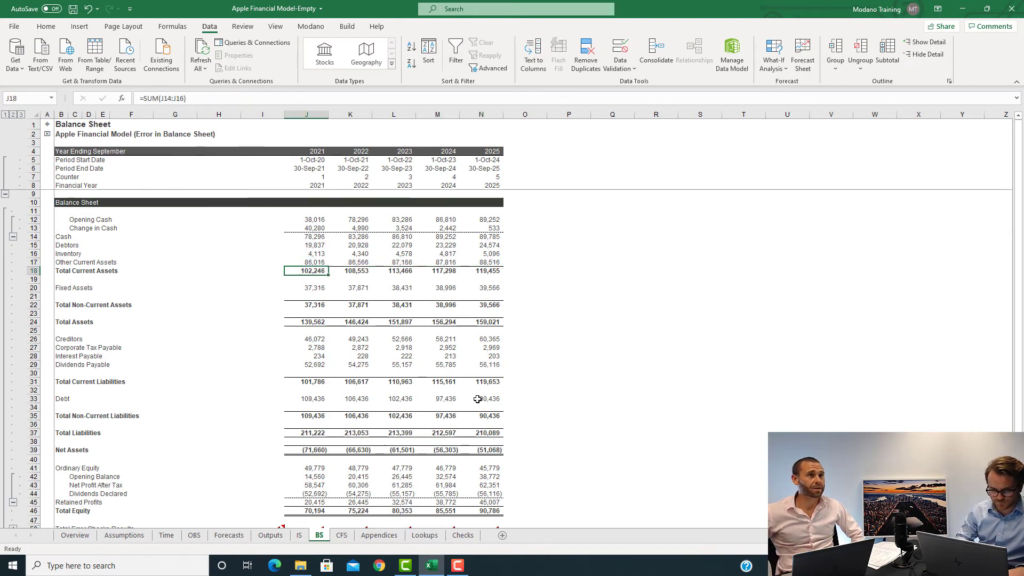
# Step: Extend the Total Current Assets sum in J18 to J14:J17 and copy it across to 2025 in column N
pyautogui.press('F2')
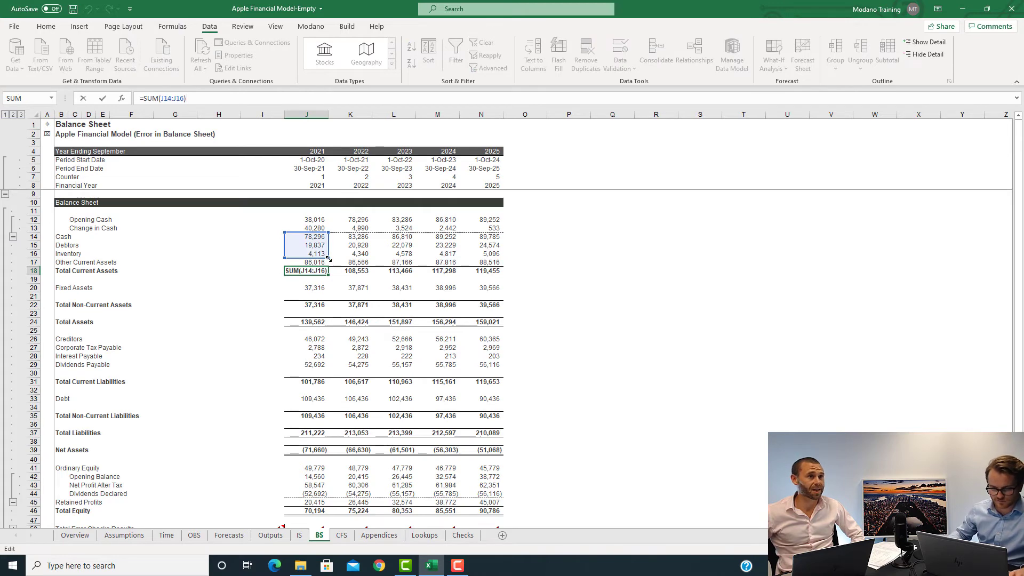
pyautogui.moveTo(327, 261); pyautogui.dragTo(329, 266)
pyautogui.hotkey('ctrl', 'Return')
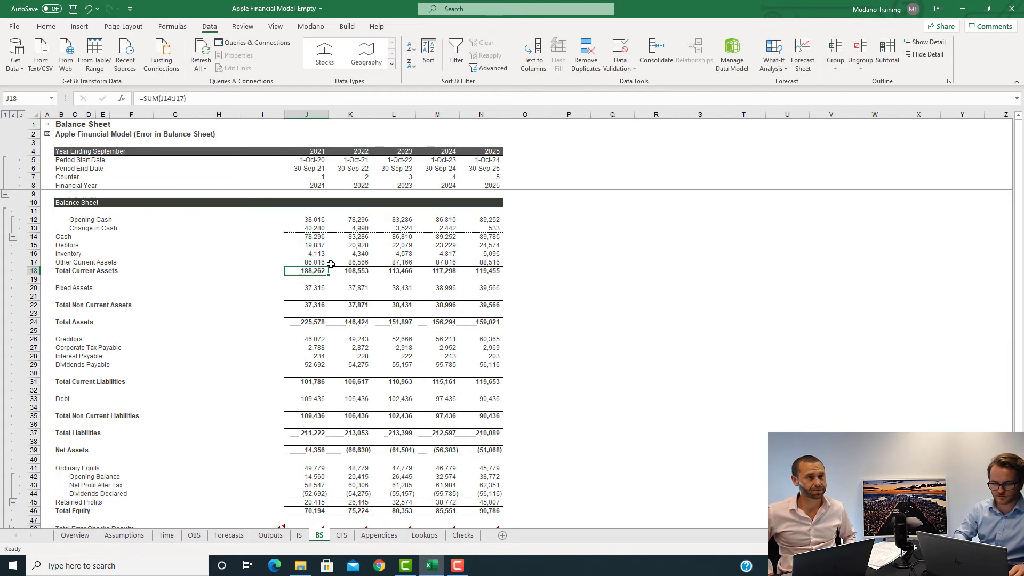
pyautogui.hotkey('ctrl', 'shift', 'Right')
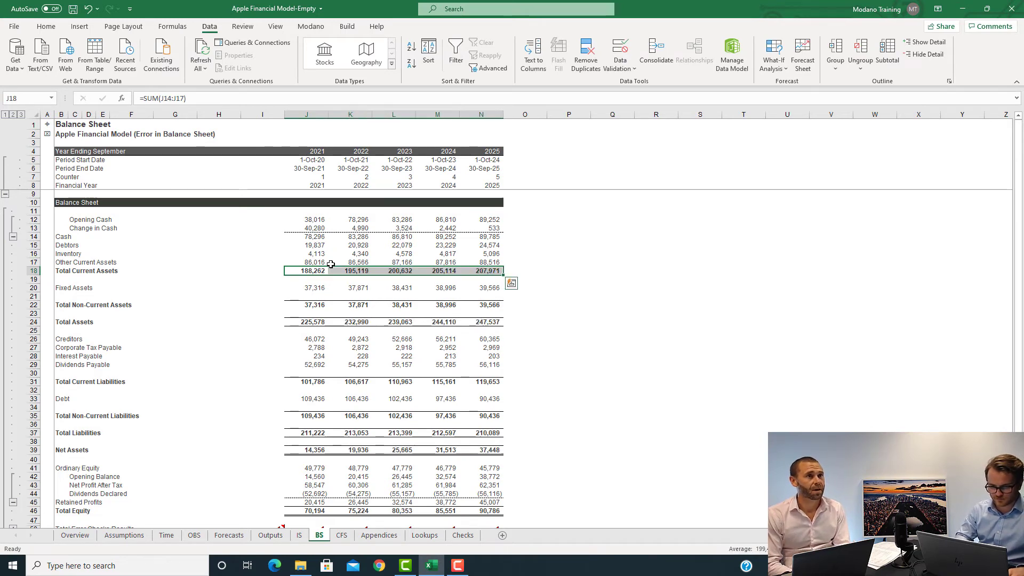
pyautogui.hotkey('ctrl', 'r')
pyautogui.hotkey('ctrl', 'shift', 'Left')
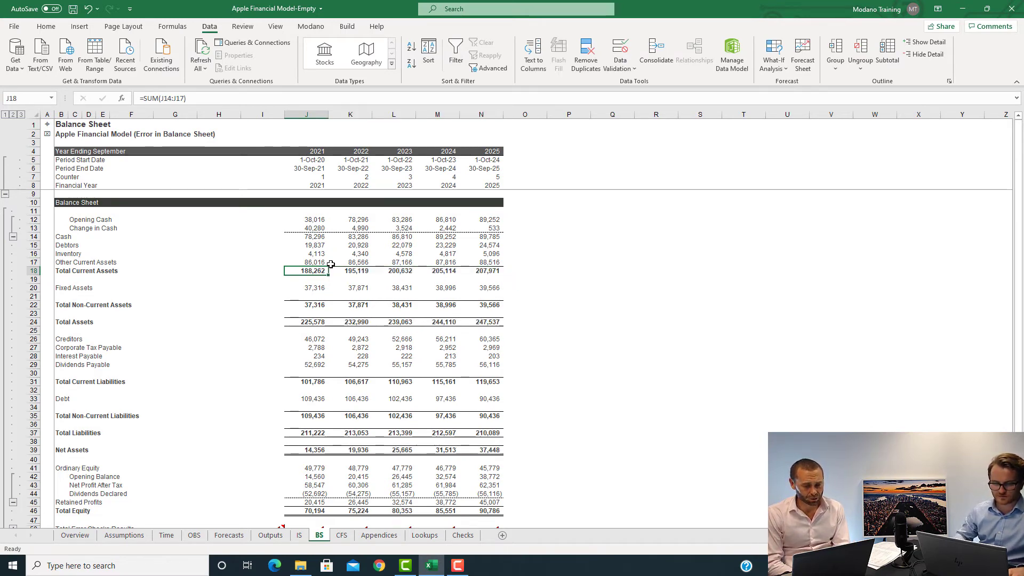
# Step: Copy the whole Other Current Assets row 17 into the empty row 21 below Fixed Assets
pyautogui.click(316, 264)
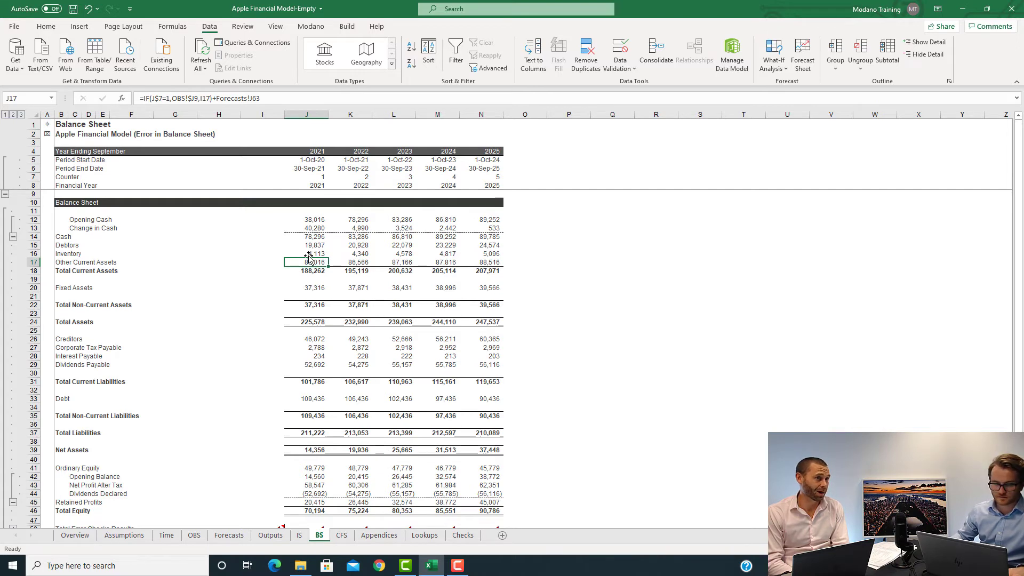
pyautogui.hotkey('ctrl', 'Left')
pyautogui.hotkey('ctrl', 'Left')
pyautogui.hotkey('shift', 'space')
pyautogui.hotkey('ctrl', 'c')
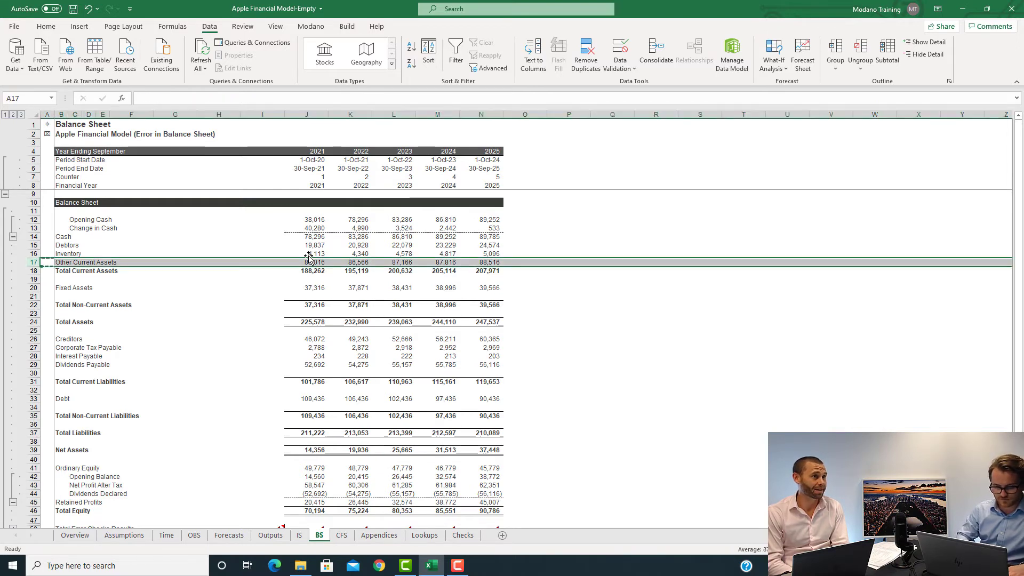
pyautogui.press('Down')
pyautogui.press('Down')
pyautogui.press('Down')
pyautogui.press('Down')
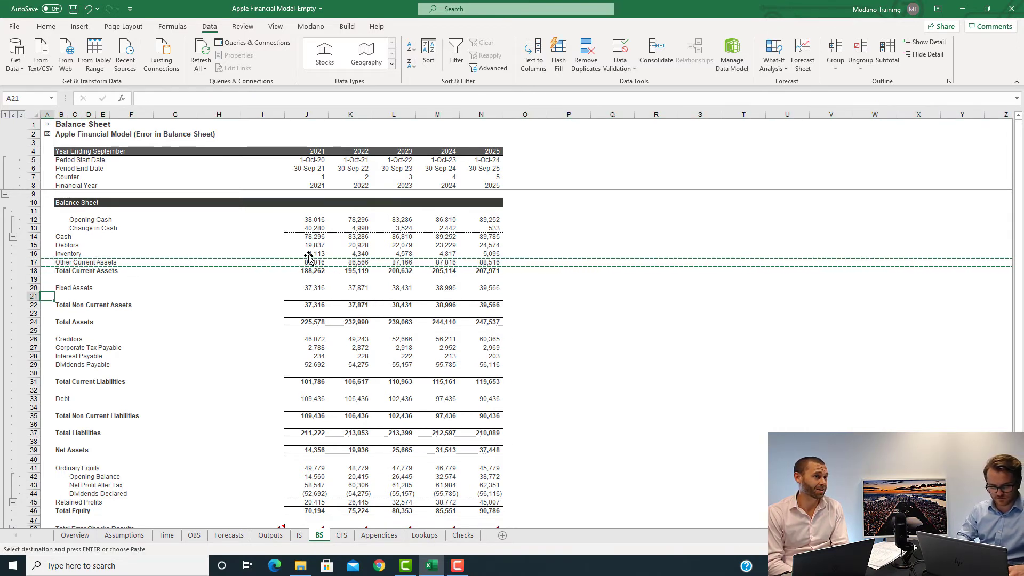
pyautogui.hotkey('ctrl', 'v')
pyautogui.press('Escape')
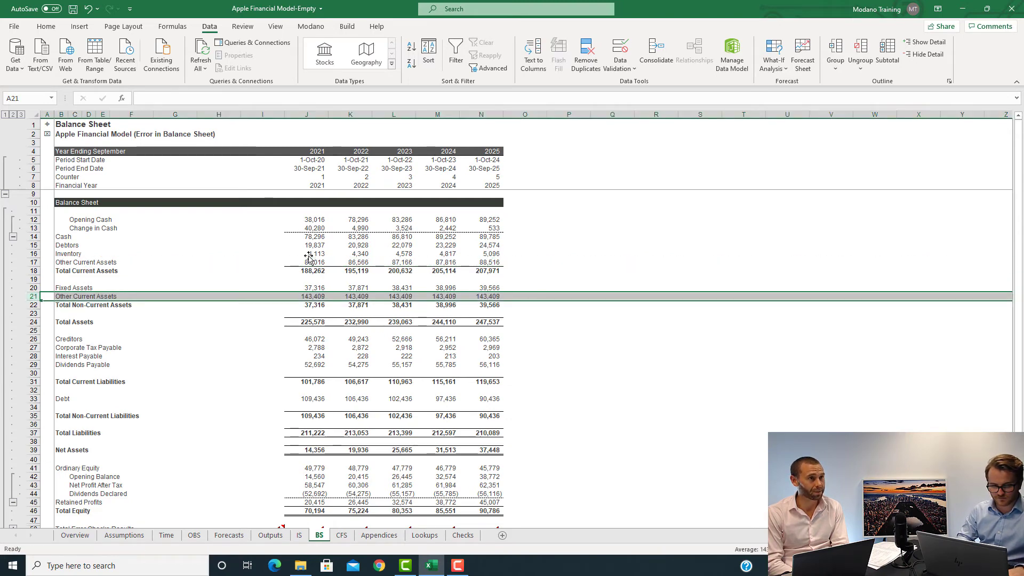
# Step: Rename the copied row 21 label as Other Non-Current Assets
pyautogui.press('Right')
pyautogui.press('F2')
pyautogui.hotkey('ctrl', 'Left')
pyautogui.hotkey('ctrl', 'Left')
pyautogui.write('Non-')
pyautogui.press('Return')
pyautogui.press('Up')
# Step: Change the movement reference in the 2021 Other Non-Current Assets formula in J21 to Forecasts!J64
pyautogui.hotkey('ctrl', 'Right')
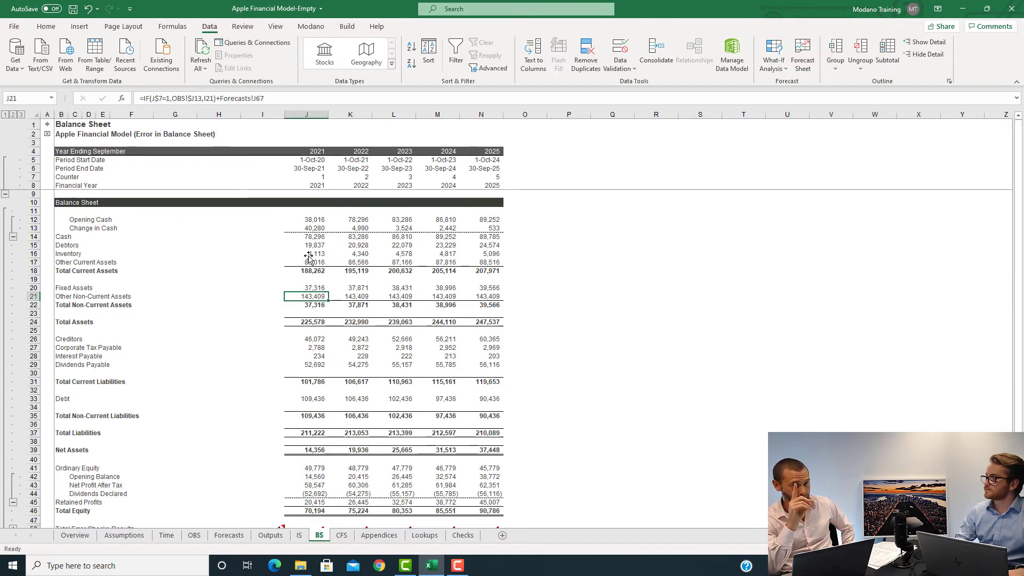
pyautogui.press('F2')
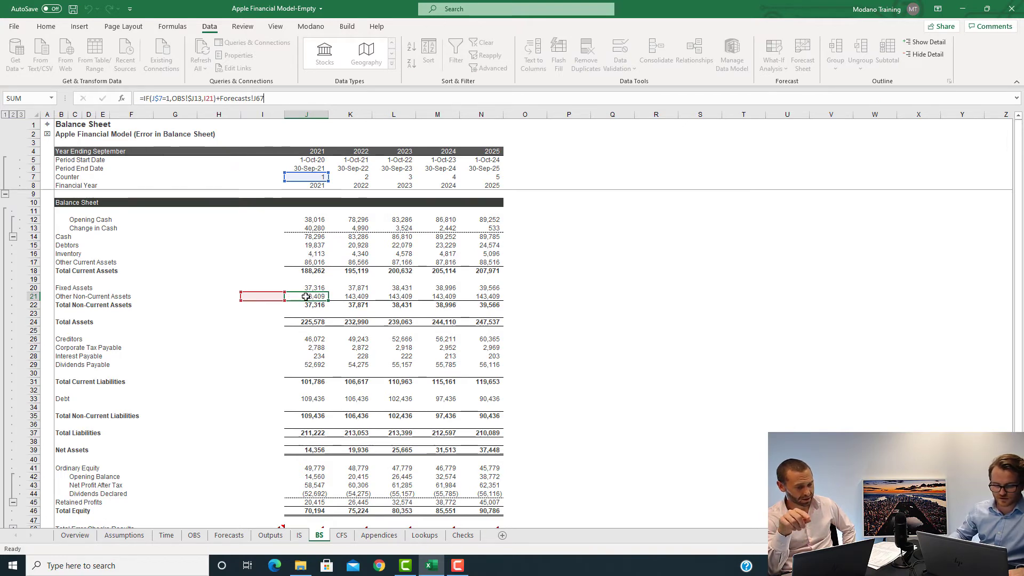
pyautogui.press('Escape')
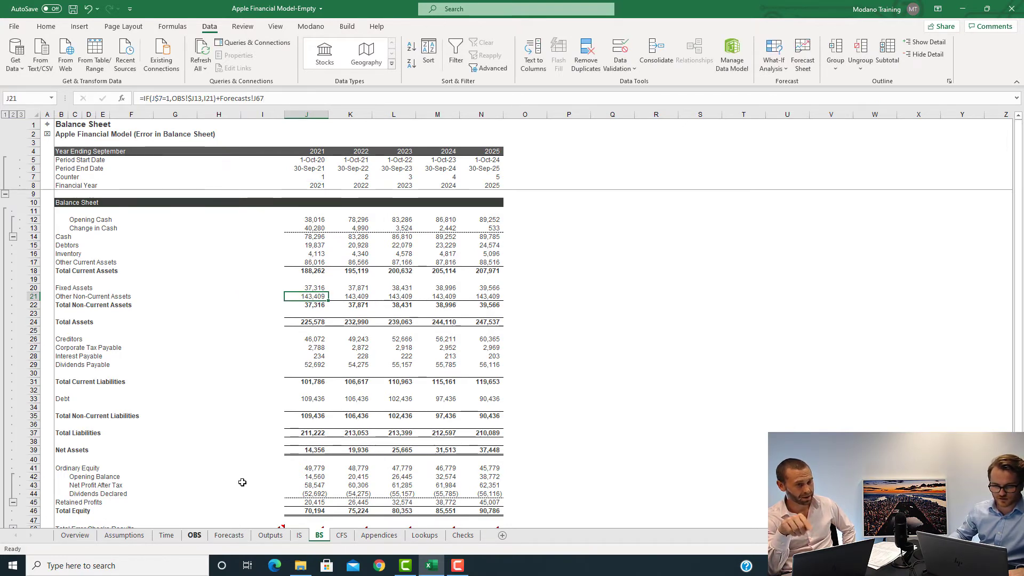
pyautogui.press('F2')
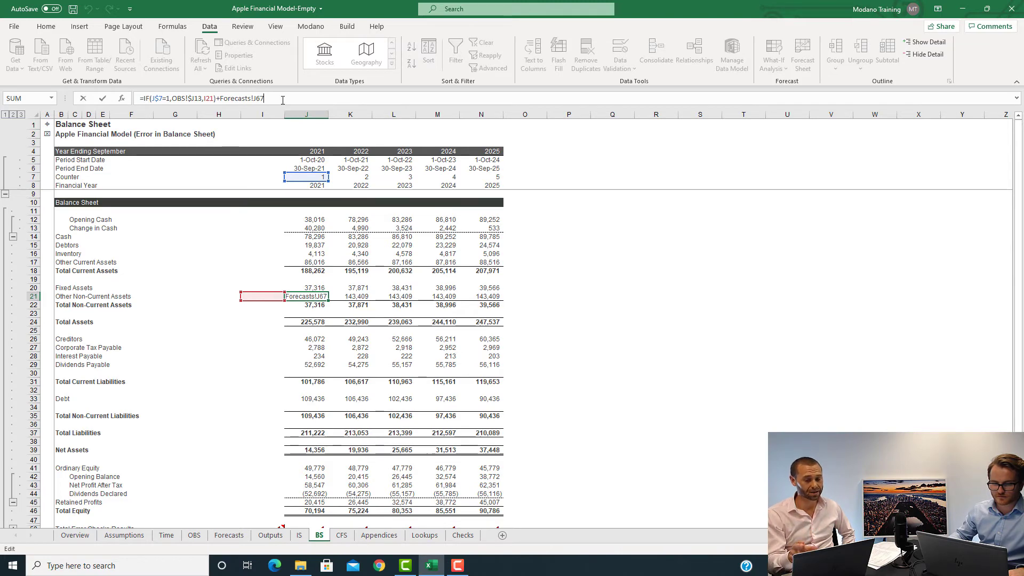
pyautogui.press('BackSpace')
pyautogui.write('4')
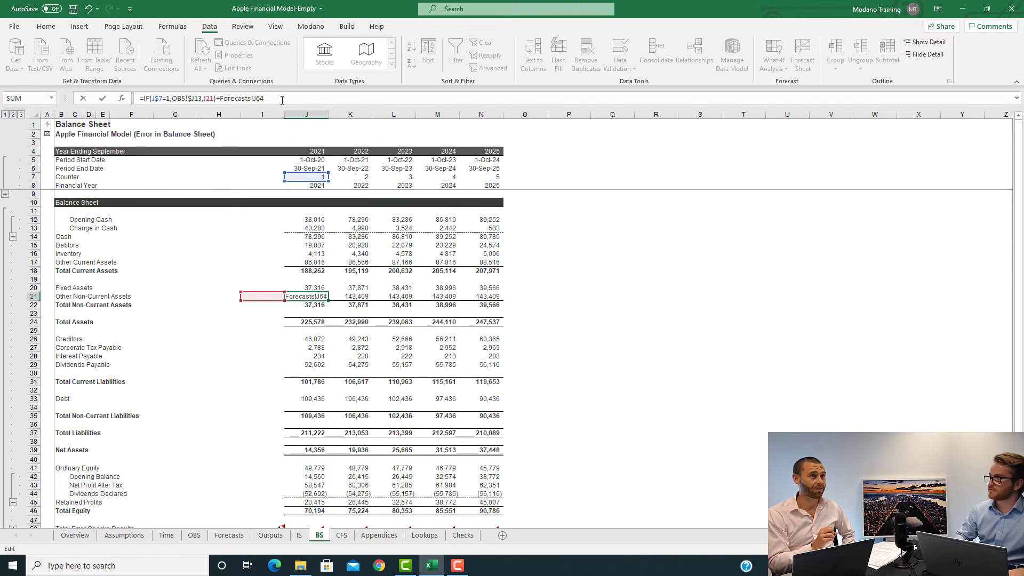
pyautogui.press('Return')
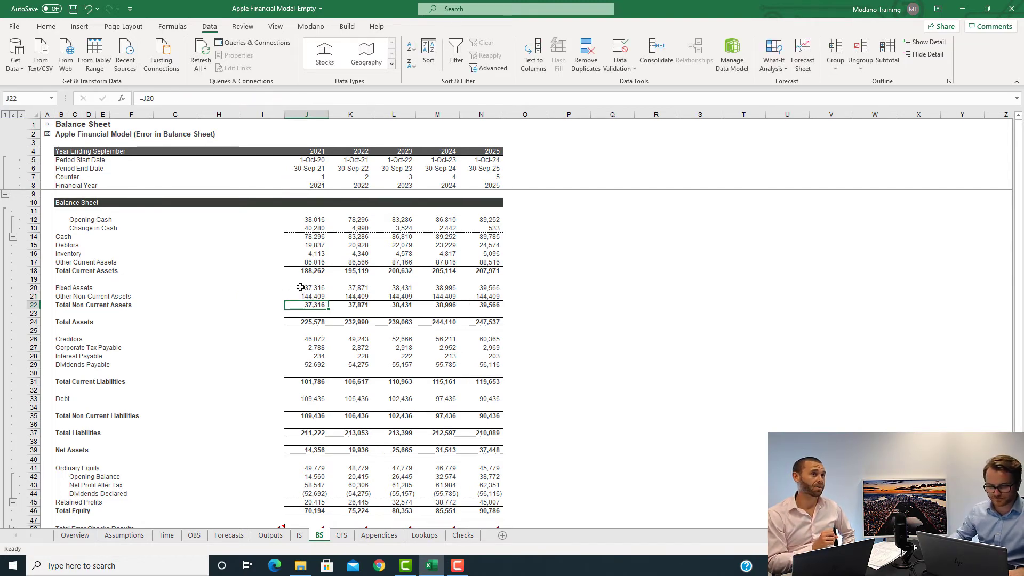
# Step: Trace the J21 formula's precedents OBS!$J13, I21 and Forecasts!J64 with Traverse Formula
pyautogui.click(315, 297)
pyautogui.press('b')
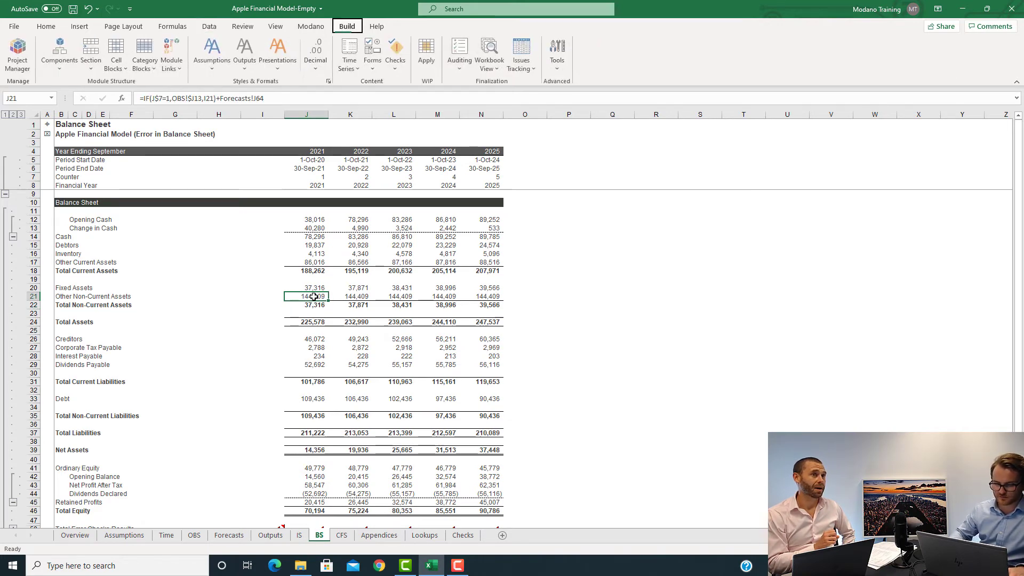
pyautogui.press('a')
pyautogui.press('p')
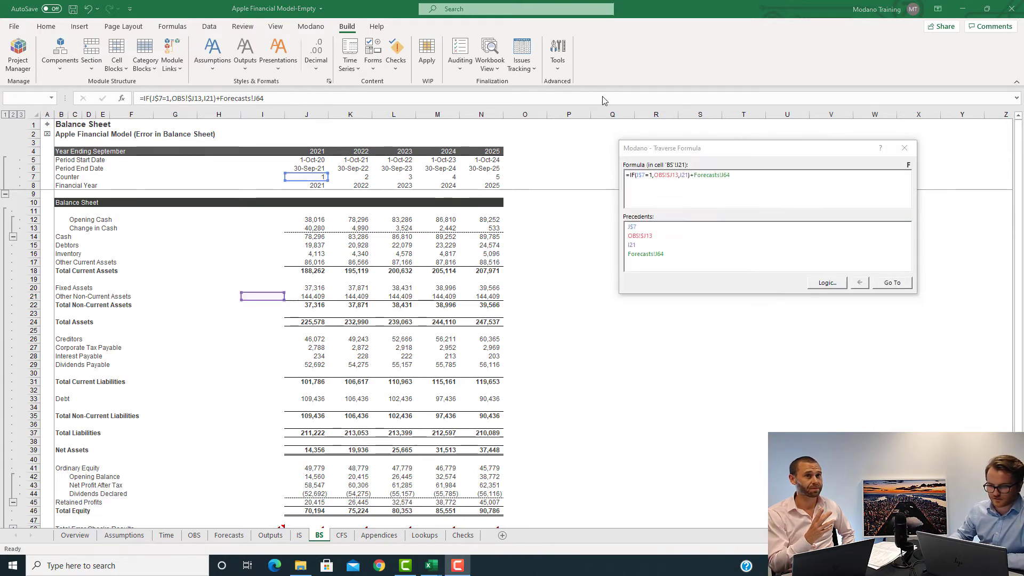
pyautogui.click(671, 180)
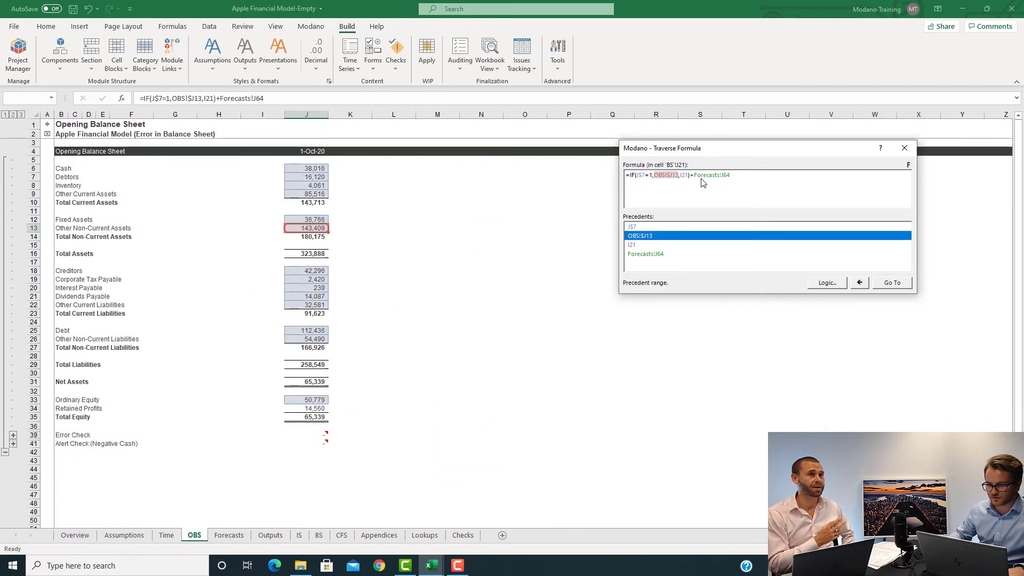
pyautogui.click(686, 178)
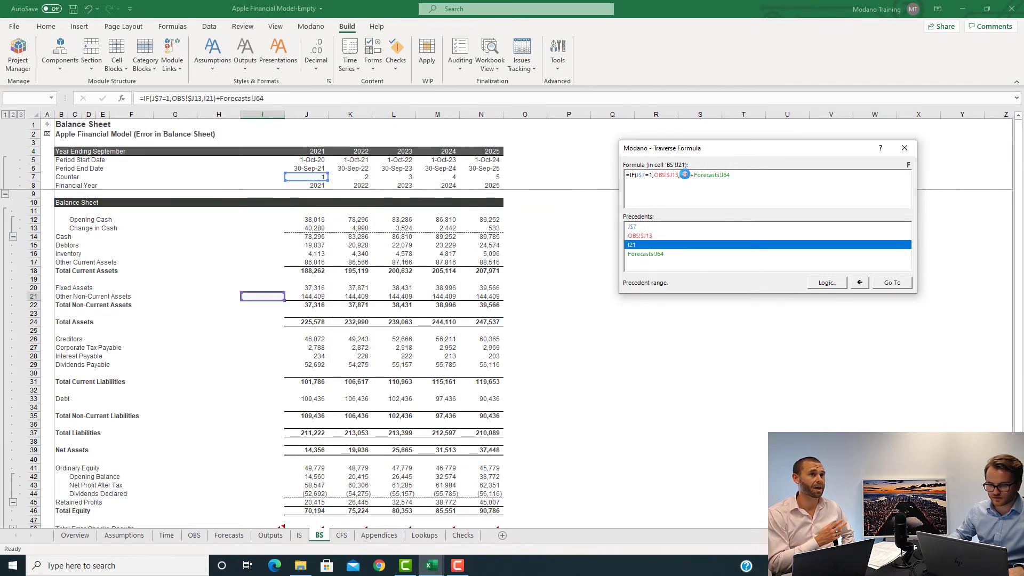
pyautogui.click(712, 176)
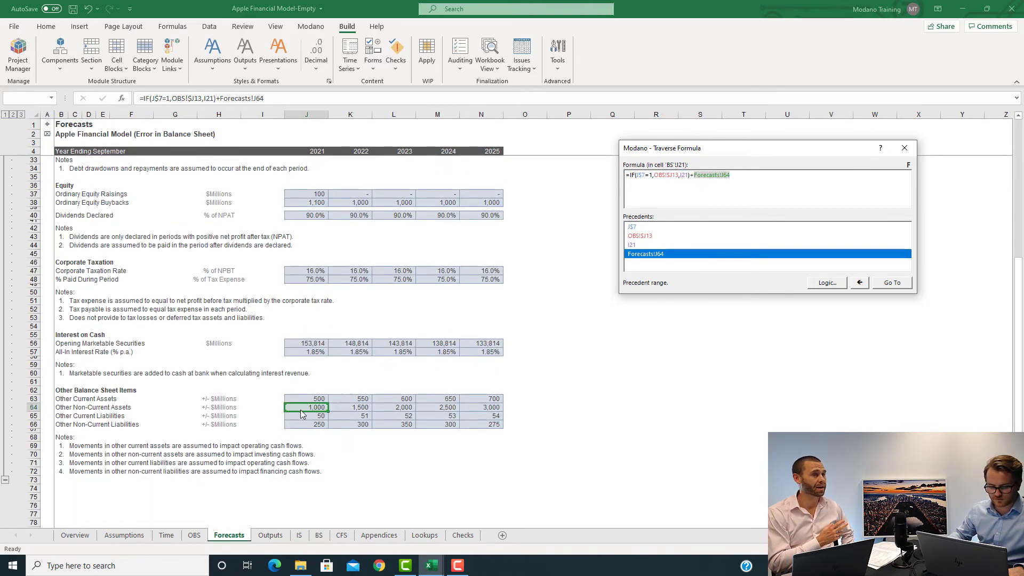
pyautogui.press('Escape')
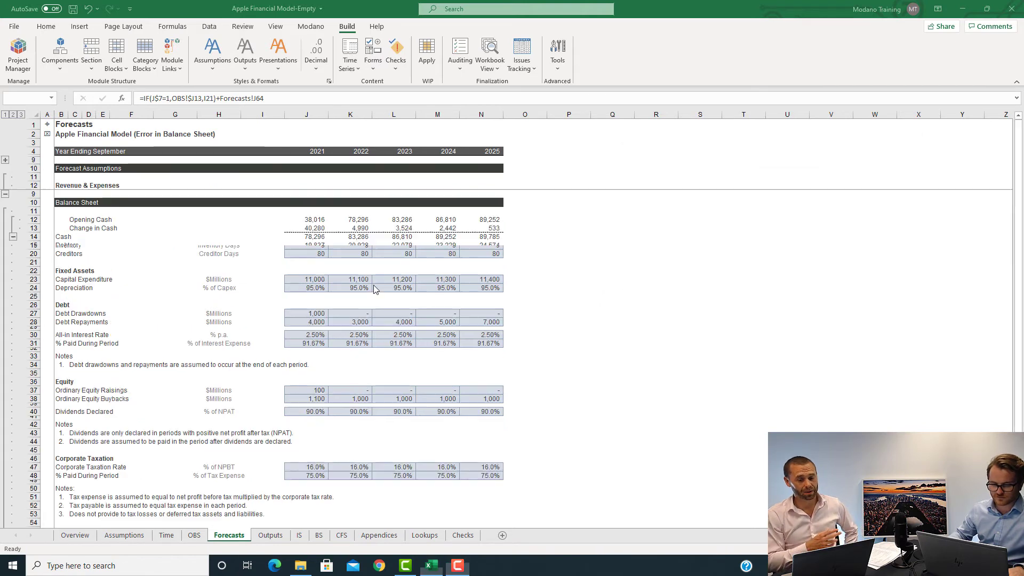
# Step: Replace the Total Non-Current Assets formula in J22 with =SUM(J20:J21) and copy it across to 2025
pyautogui.press('Down')
pyautogui.press('F2')
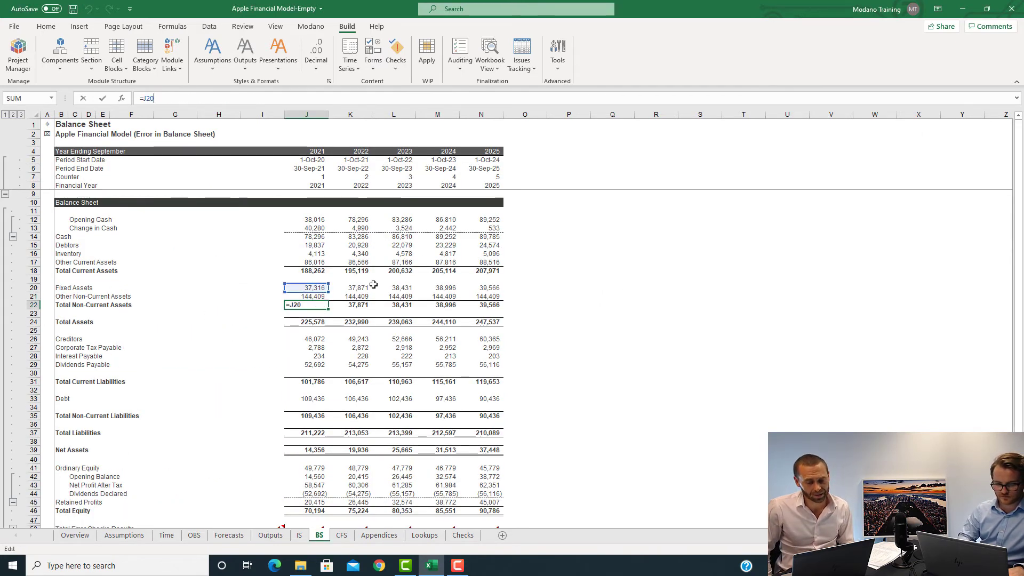
pyautogui.press('Escape')
pyautogui.hotkey('alt', '=')
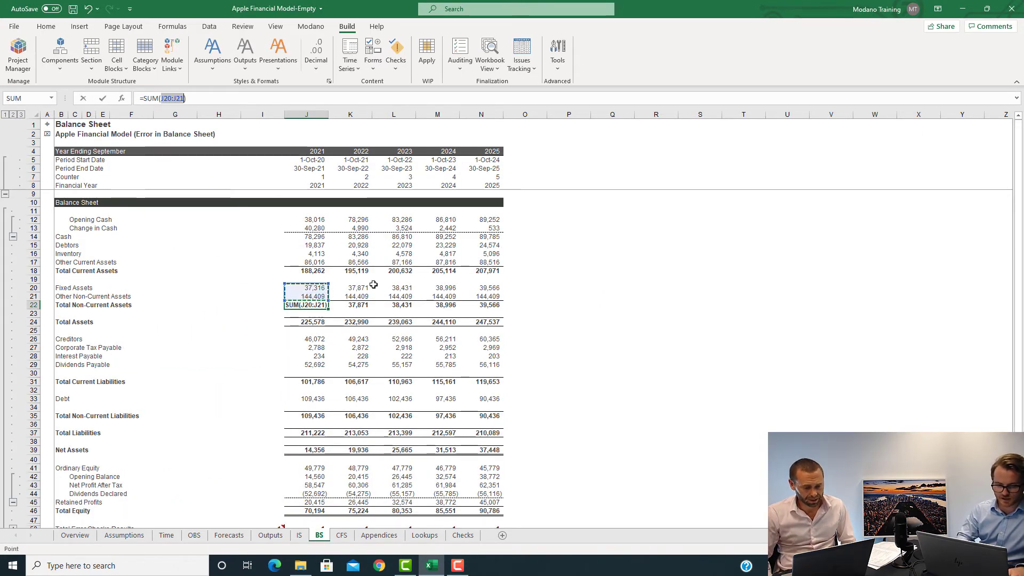
pyautogui.hotkey('ctrl', 'Return')
pyautogui.hotkey('ctrl', 'shift', 'Right')
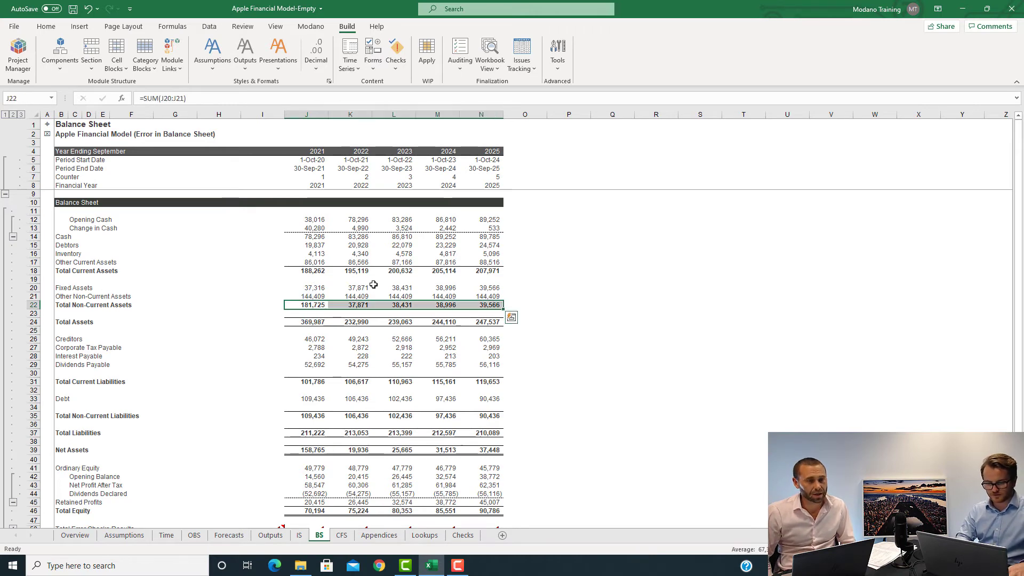
pyautogui.hotkey('ctrl', 'r')
pyautogui.hotkey('ctrl', 'shift', 'Left')
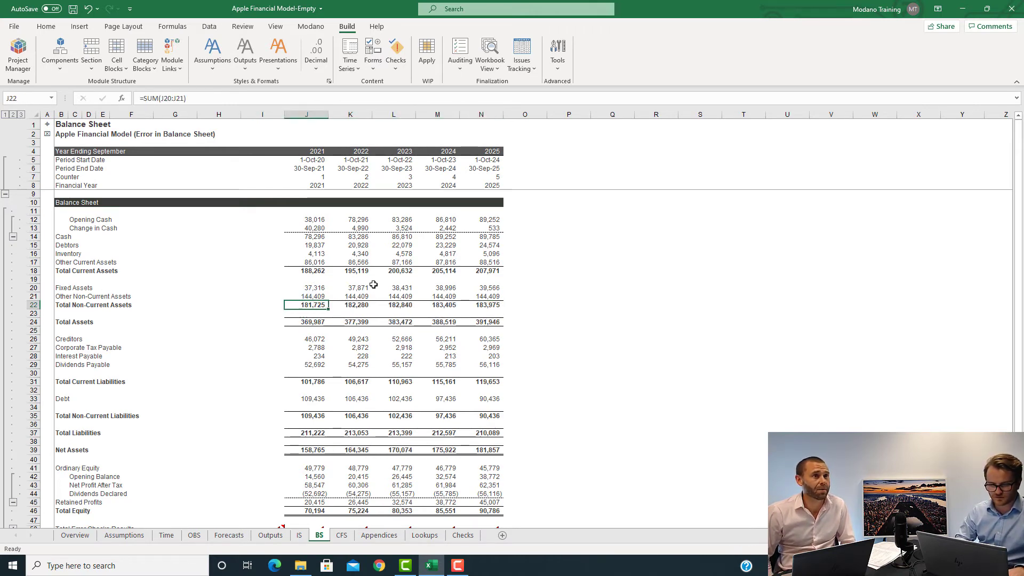
# Step: Re-enter the 2021 Total Assets formula in J24 as =J18+J22
pyautogui.press('Down')
pyautogui.press('Down')
pyautogui.write('=')
pyautogui.press('Up')
pyautogui.press('Up')
pyautogui.press('Up')
pyautogui.press('Up')
pyautogui.press('Up')
pyautogui.press('Up')
pyautogui.write('+')
pyautogui.press('Up')
pyautogui.press('Up')
pyautogui.hotkey('ctrl', 'Return')
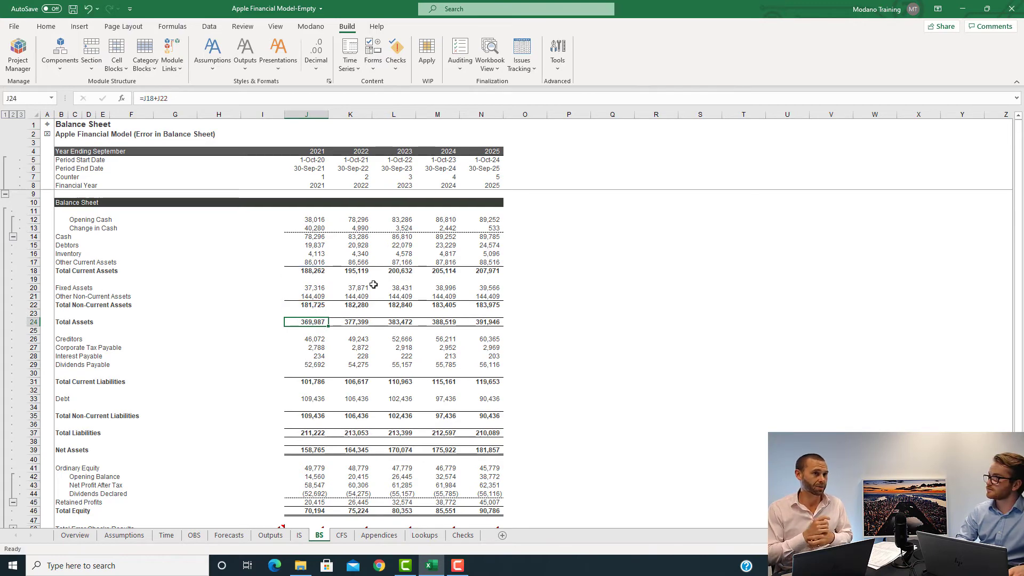
# Step: Label the empty row 30 below Dividends Payable as Other Current Liabilities
pyautogui.hotkey('ctrl', 'Left')
pyautogui.press('Down')
pyautogui.press('Down')
pyautogui.press('Down')
pyautogui.press('Down')
pyautogui.press('Down')
pyautogui.press('Down')
pyautogui.write('Other Current Liabilities')
pyautogui.press('Return')
pyautogui.hotkey('ctrl', 'Right')
pyautogui.press('Up')
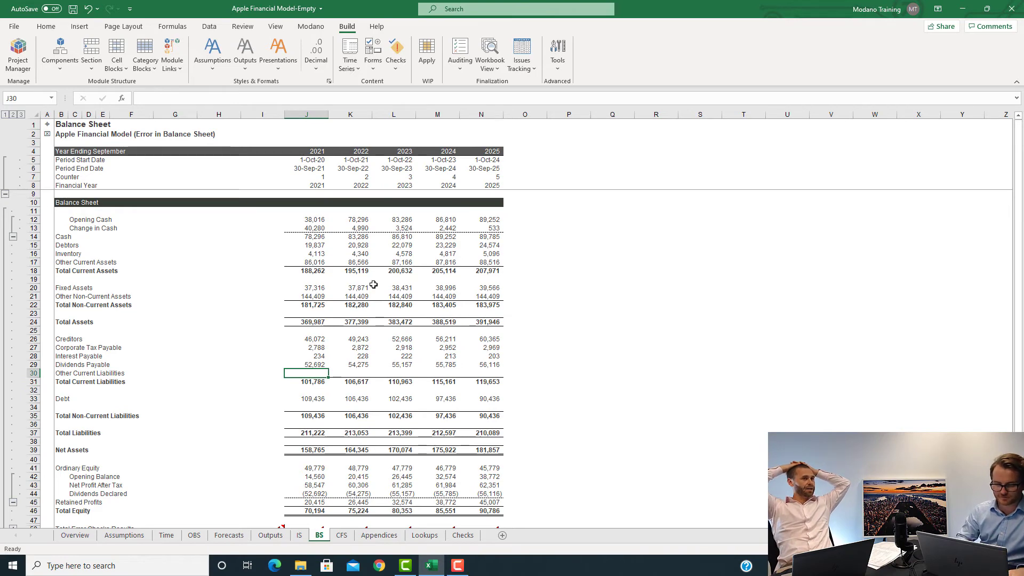
pyautogui.press('Up')
pyautogui.press('Up')
pyautogui.press('Up')
pyautogui.press('Up')
pyautogui.press('Up')
pyautogui.press('Up')
pyautogui.press('Up')
pyautogui.press('Up')
pyautogui.press('Up')
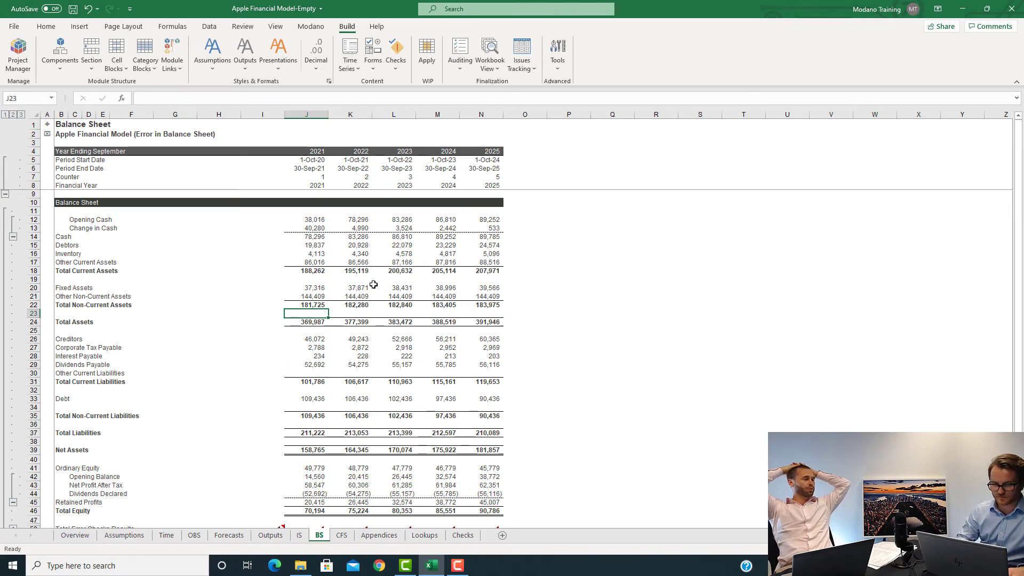
pyautogui.press('Down')
pyautogui.press('Down')
pyautogui.press('Down')
pyautogui.press('Down')
pyautogui.press('Down')
pyautogui.press('Down')
pyautogui.press('Down')
pyautogui.press('Down')
pyautogui.press('Down')
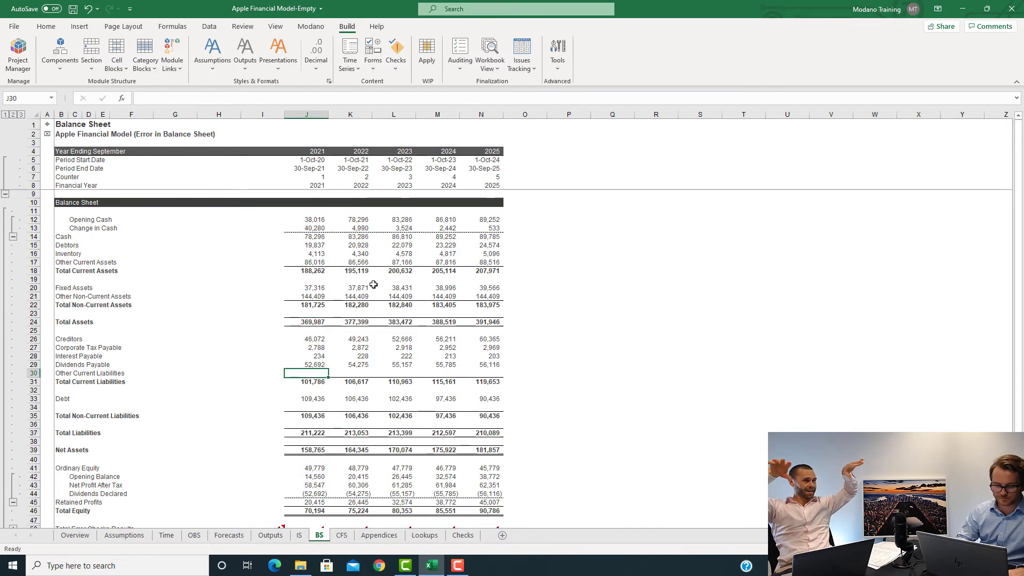
# Step: Begin the 2021 Other Current Liabilities formula in J30 with an IF that returns OBS!$J22 when J$7=1
pyautogui.write('=IF(J$7')
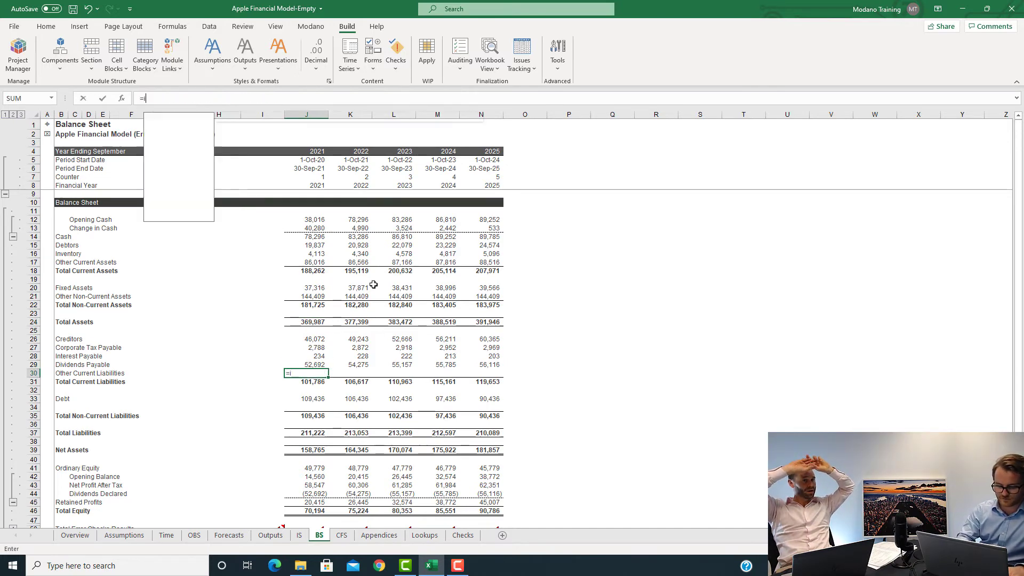
pyautogui.write('=')
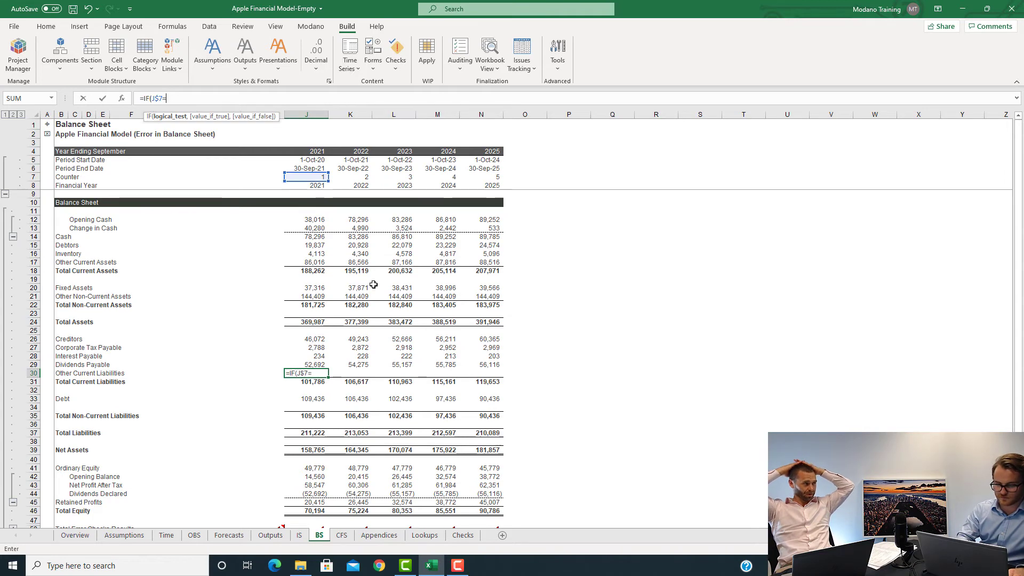
pyautogui.write('1,')
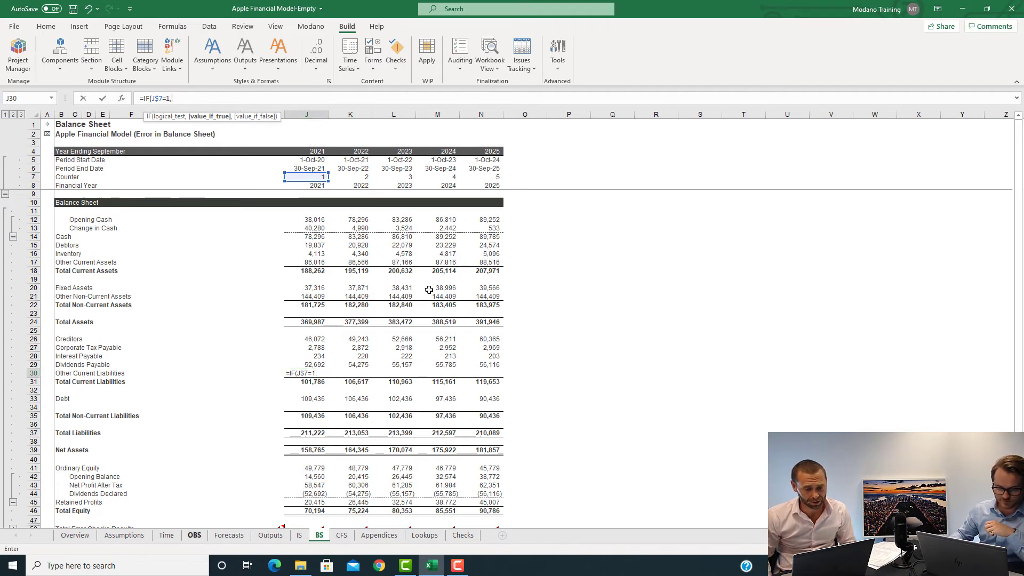
pyautogui.click(194, 536)
pyautogui.click(307, 302)
pyautogui.press('F4')
pyautogui.press('F4')
pyautogui.press('F4')
# Step: Complete the 2021 Other Current Liabilities formula in J30 with BS!I30 as the false value, plus Forecasts!J65
pyautogui.write(',BS!')
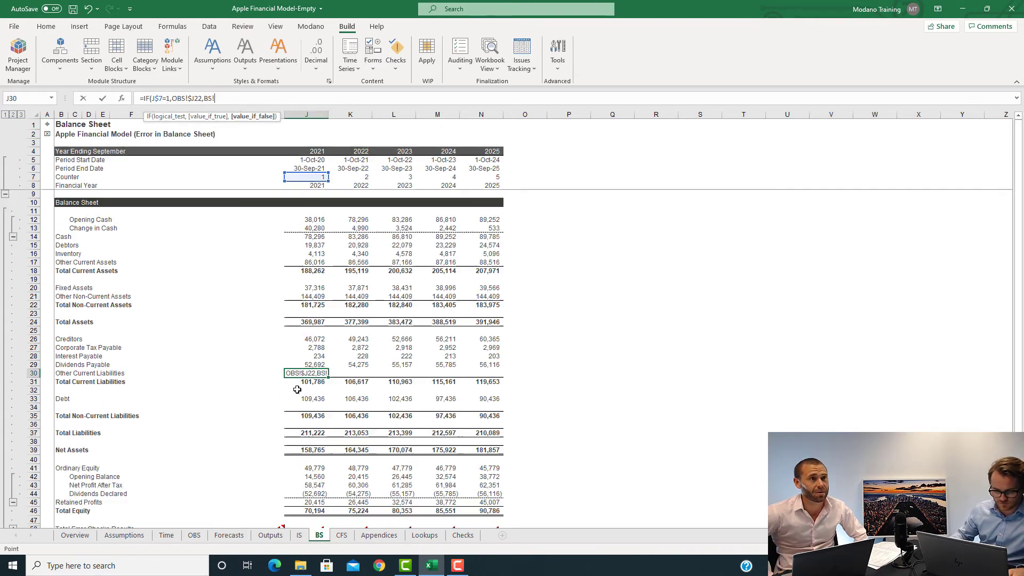
pyautogui.press('BackSpace')
pyautogui.press('BackSpace')
pyautogui.press('BackSpace')
pyautogui.click(277, 372)
pyautogui.write(')+')
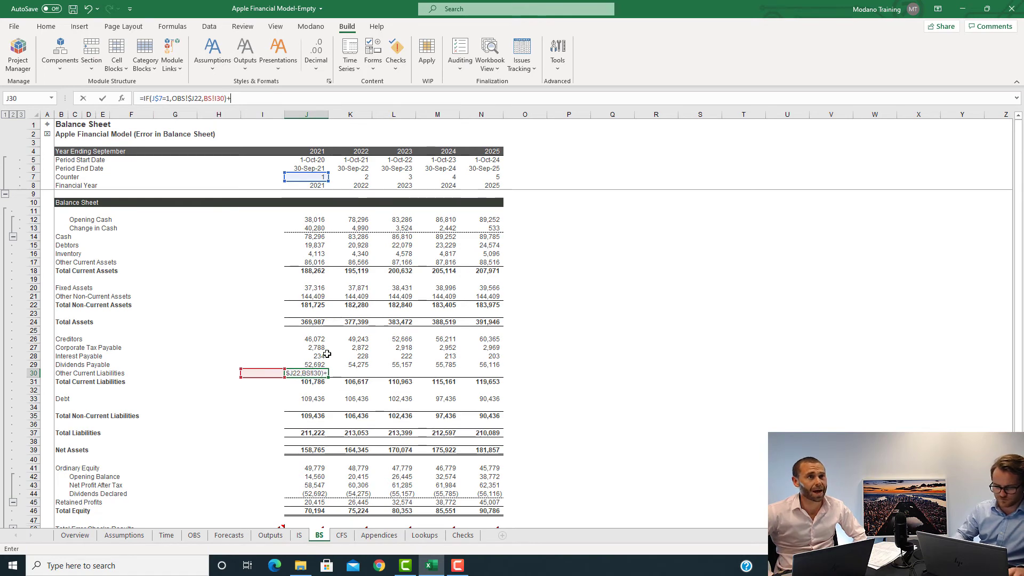
pyautogui.click(230, 535)
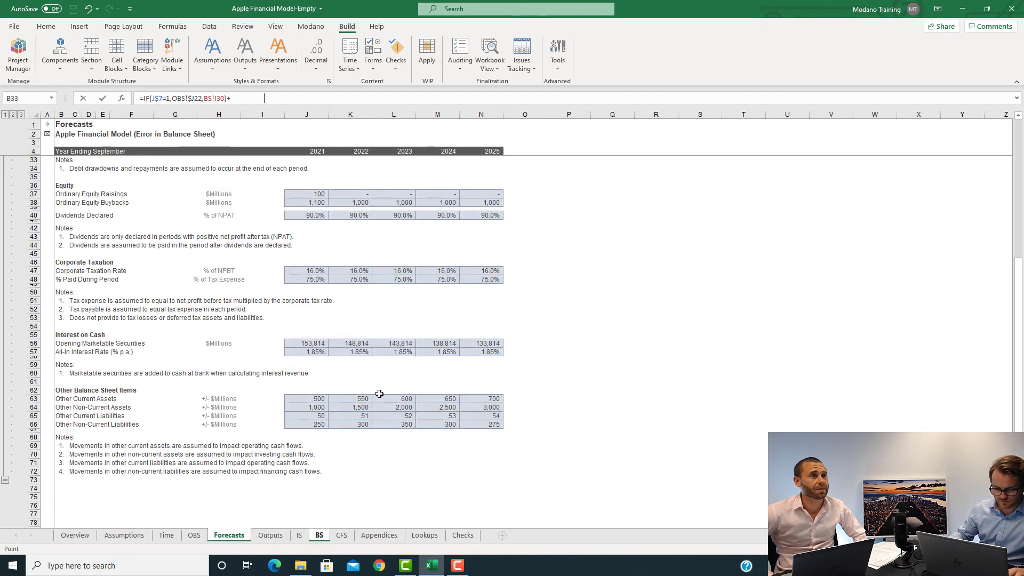
pyautogui.click(317, 415)
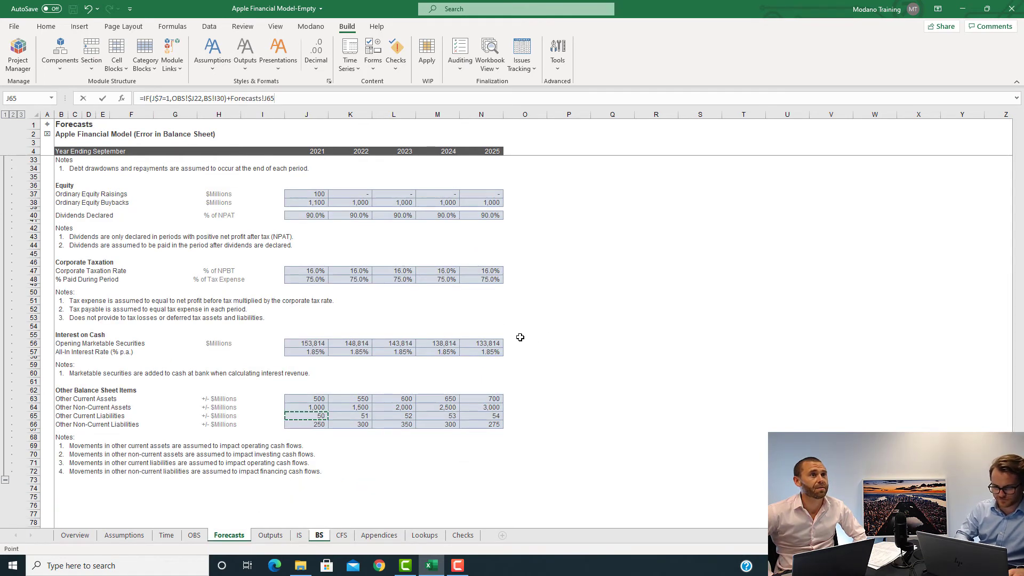
pyautogui.press('Return')
pyautogui.press('Up')
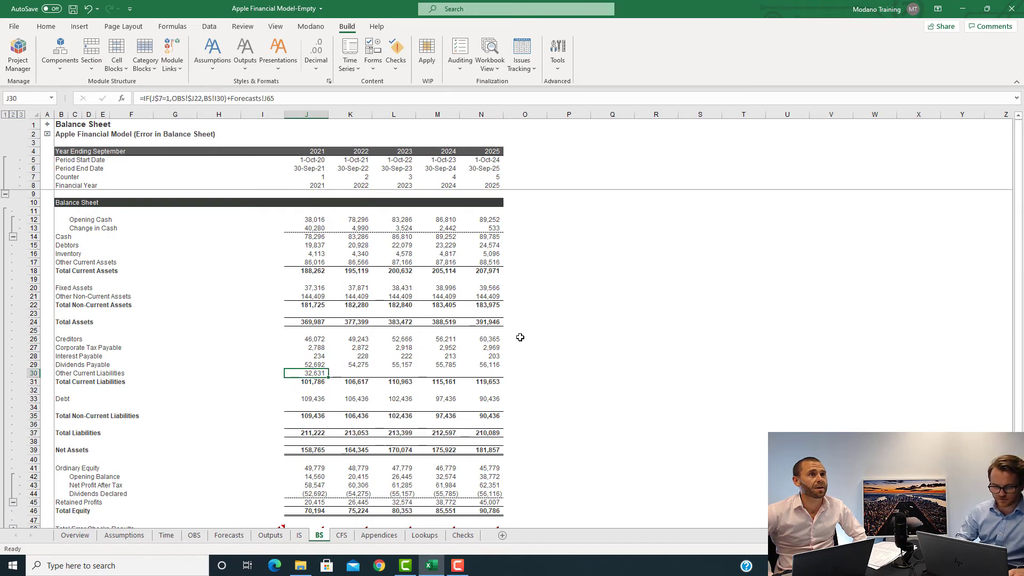
# Step: Remove the BS! sheet reference from the J30 formula, leaving I30, and copy it across to 2025
pyautogui.press('F2')
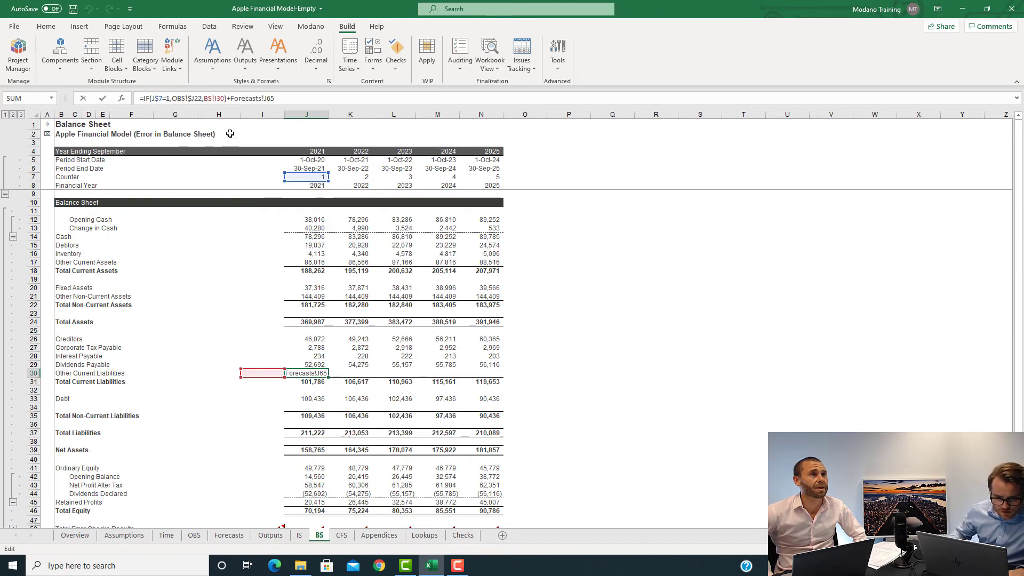
pyautogui.press('BackSpace')
pyautogui.press('BackSpace')
pyautogui.press('BackSpace')
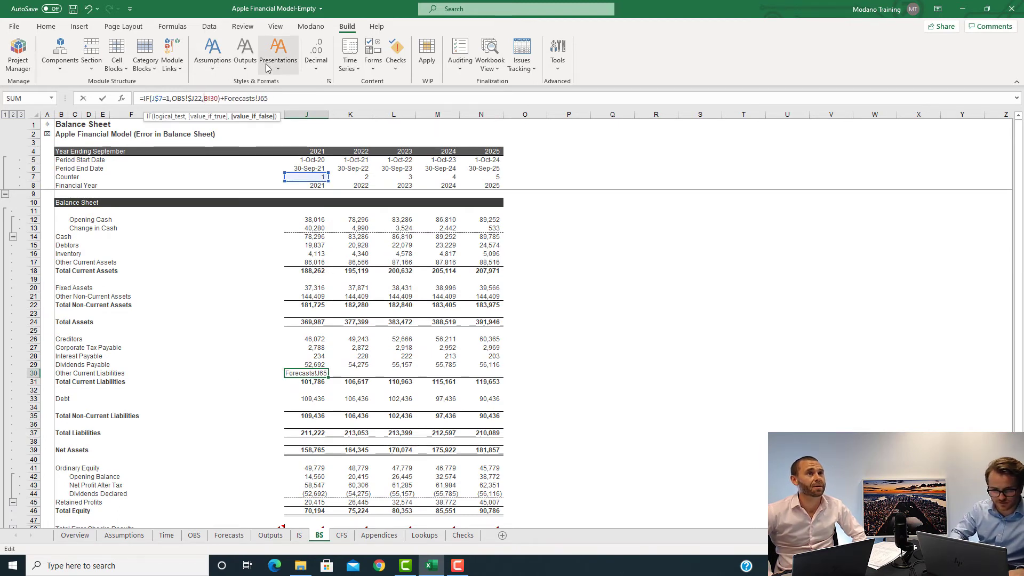
pyautogui.press('Return')
pyautogui.press('Up')
pyautogui.hotkey('shift', 'Right')
pyautogui.hotkey('shift', 'Right')
pyautogui.hotkey('shift', 'Right')
pyautogui.hotkey('shift', 'Right')
pyautogui.hotkey('shift', 'Right')
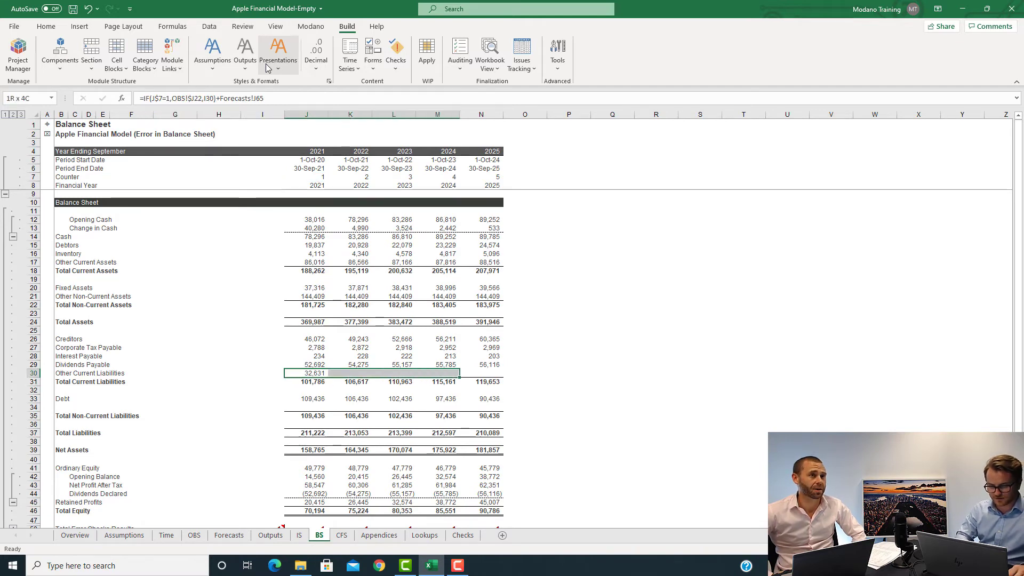
pyautogui.hotkey('shift', 'Left')
pyautogui.hotkey('ctrl', 'r')
# Step: Extend the Total Current Liabilities formula in J31 to =SUM(J26:J30) and copy it across to 2025
pyautogui.press('Down')
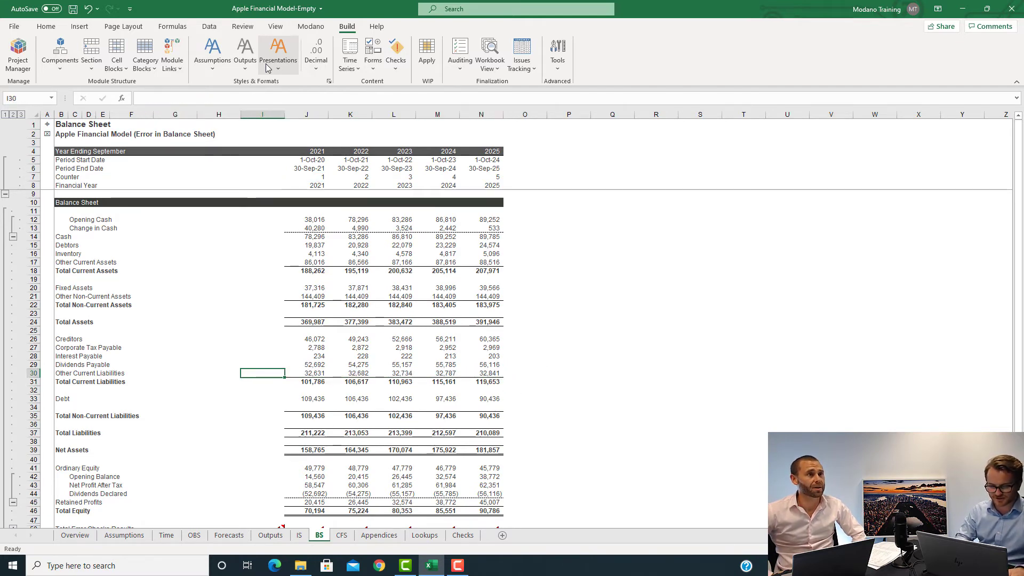
pyautogui.press('F2')
pyautogui.press('BackSpace')
pyautogui.press('BackSpace')
pyautogui.press('BackSpace')
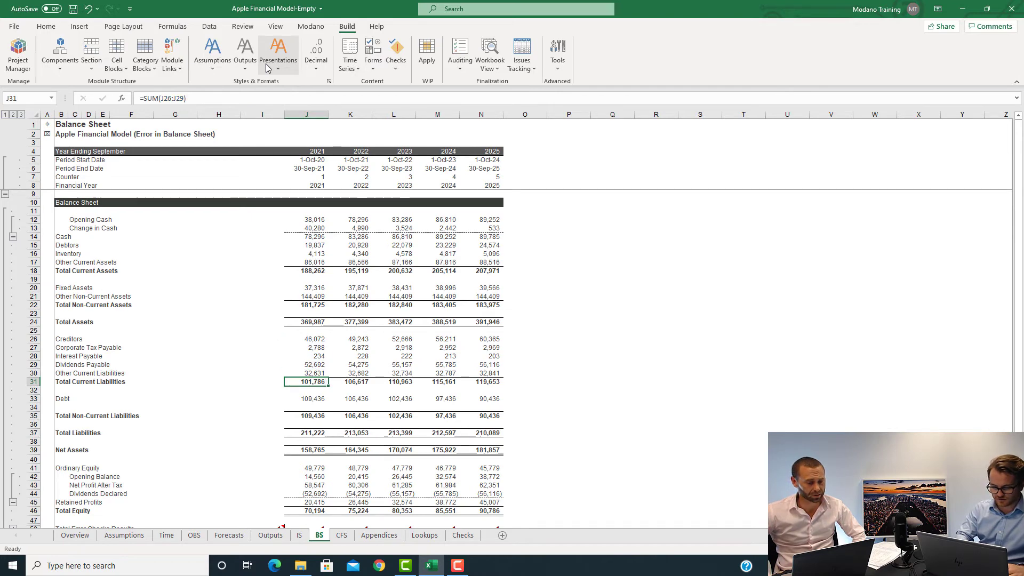
pyautogui.write('30)')
pyautogui.press('Return')
pyautogui.press('Up')
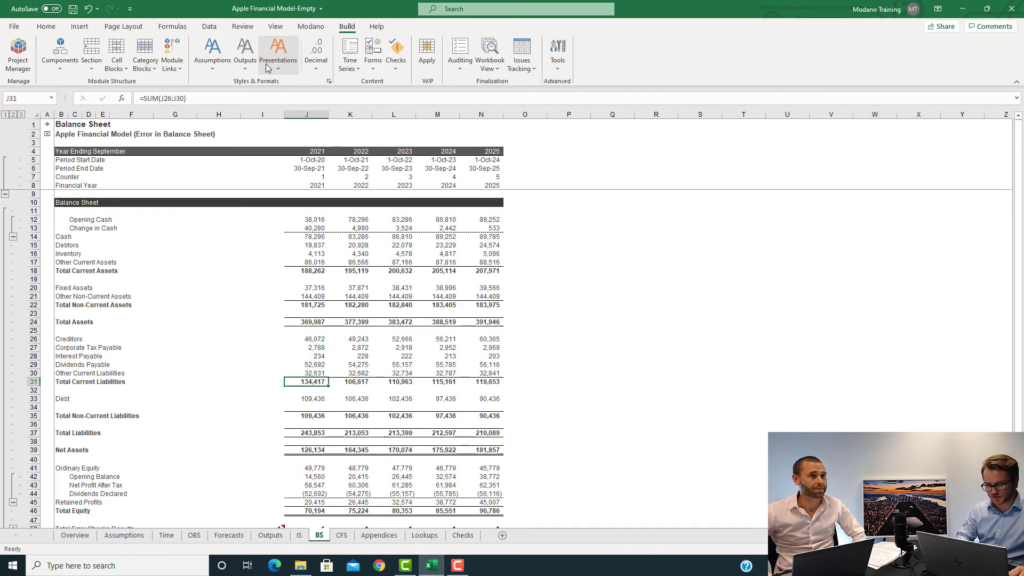
pyautogui.hotkey('shift', 'Right')
pyautogui.hotkey('shift', 'Right')
pyautogui.hotkey('shift', 'Right')
pyautogui.hotkey('shift', 'Right')
pyautogui.hotkey('ctrl', 'r')
pyautogui.hotkey('ctrl', 'r')
pyautogui.press('Left')
pyautogui.press('Right')
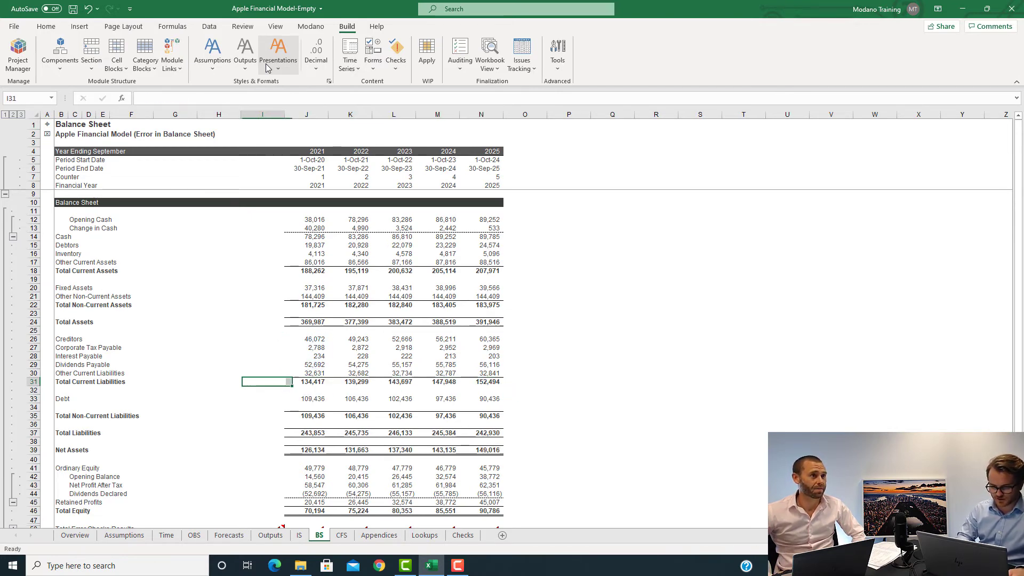
pyautogui.press('F2')
pyautogui.press('Escape')
# Step: Label the empty row 34 below Debt as Other Non-Current Liabilities
pyautogui.hotkey('ctrl', 'Left')
pyautogui.press('Down')
pyautogui.press('Down')
pyautogui.press('Down')
pyautogui.write('Oth')
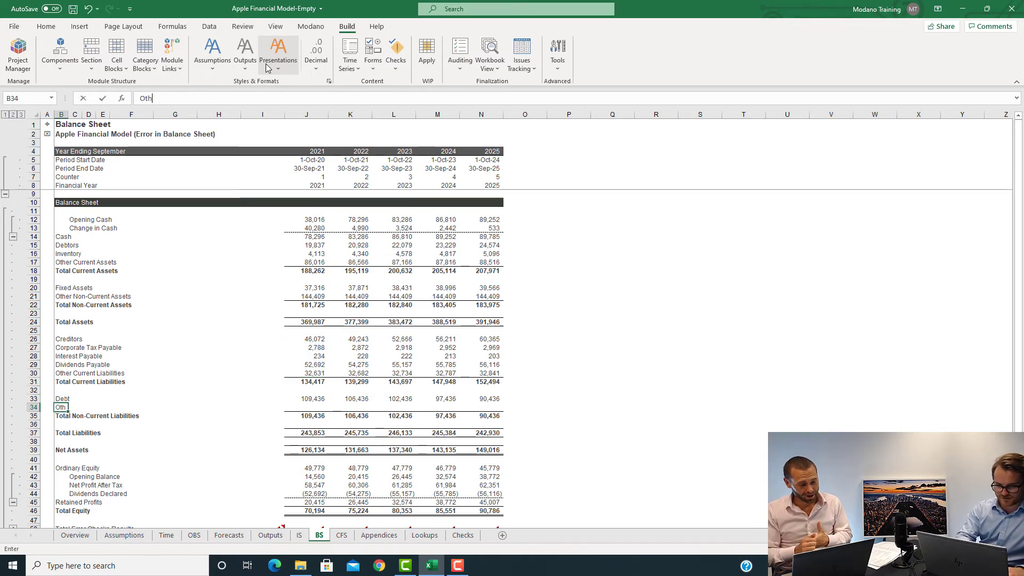
pyautogui.write('er Non-Current Liabilities')
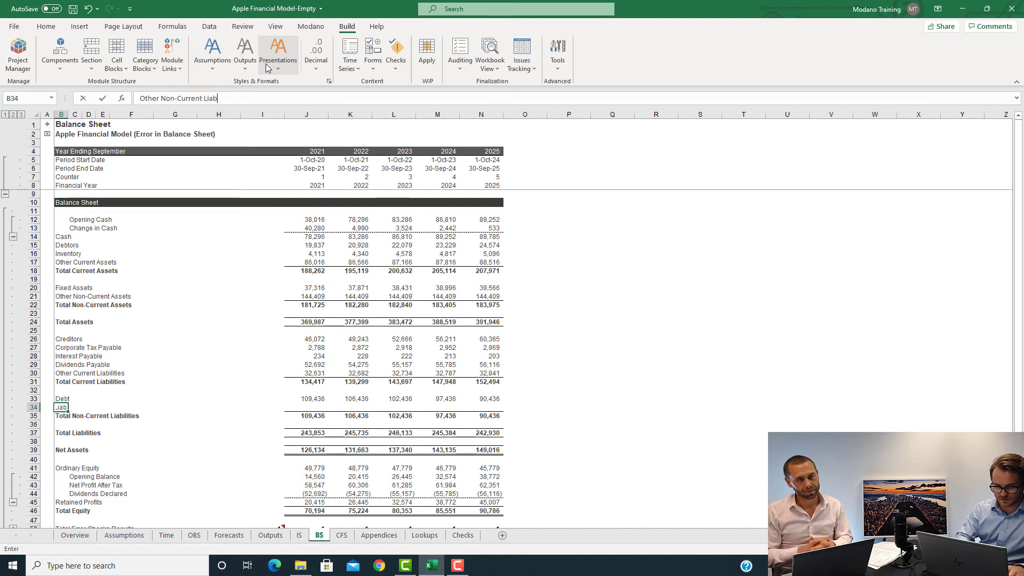
pyautogui.press('Return')
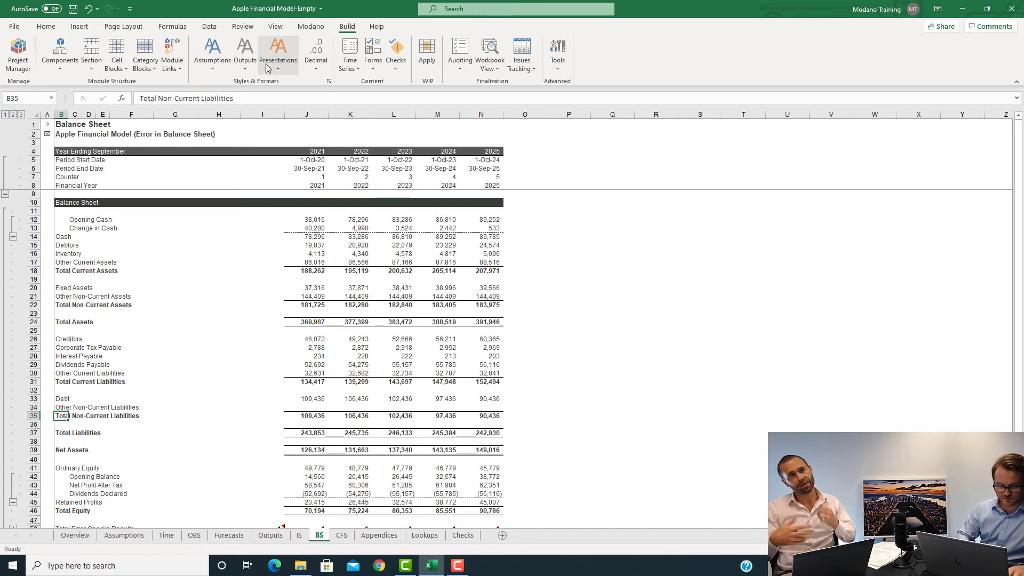
# Step: Begin the 2021 Other Non-Current Liabilities formula in J34 with an IF that returns OBS!$J26 when J$7=1
pyautogui.hotkey('ctrl', 'Right')
pyautogui.press('Up')
pyautogui.write('=IF(J$7=1,')
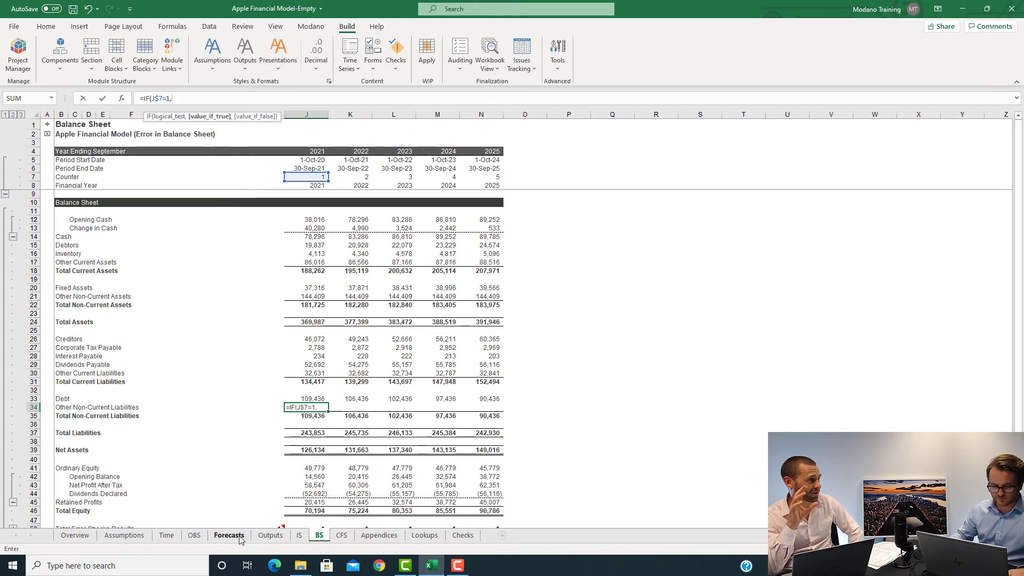
pyautogui.click(194, 535)
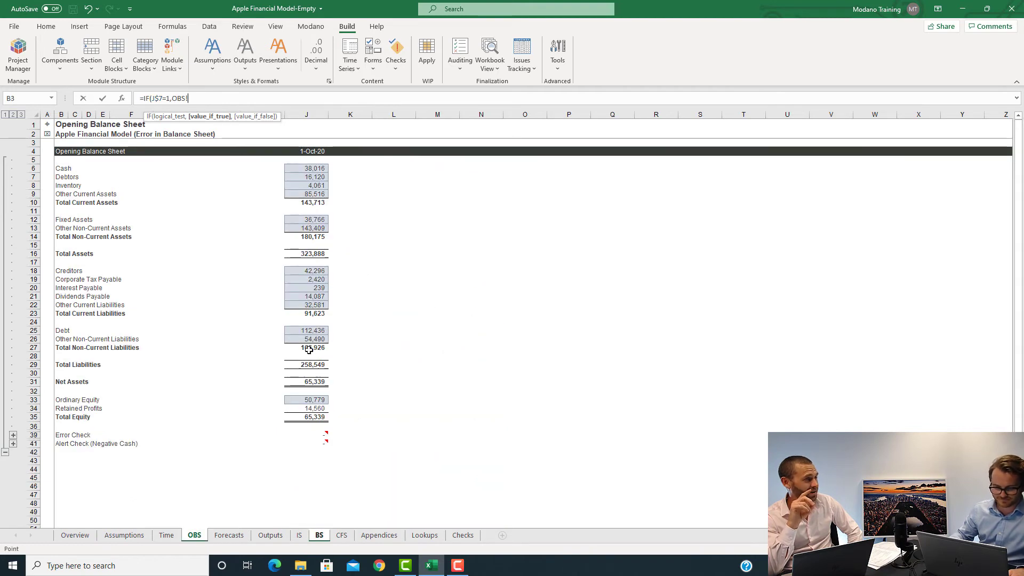
pyautogui.click(307, 341)
pyautogui.press('F4')
pyautogui.press('F4')
pyautogui.press('F4')
pyautogui.write(',')
# Step: Complete the J34 formula with BS!I34 as the false value, plus Forecasts!J66
pyautogui.click(319, 535)
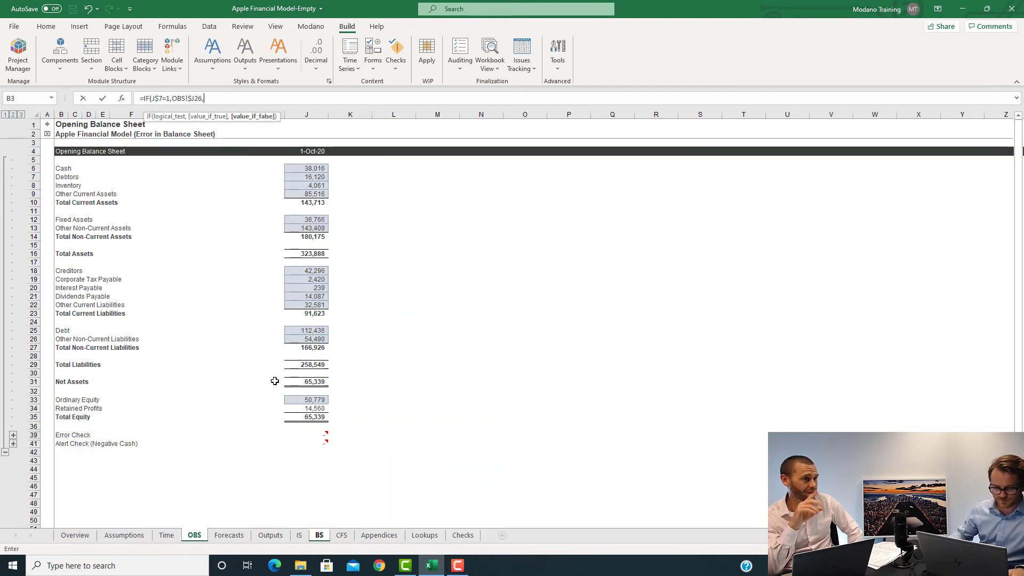
pyautogui.click(275, 403)
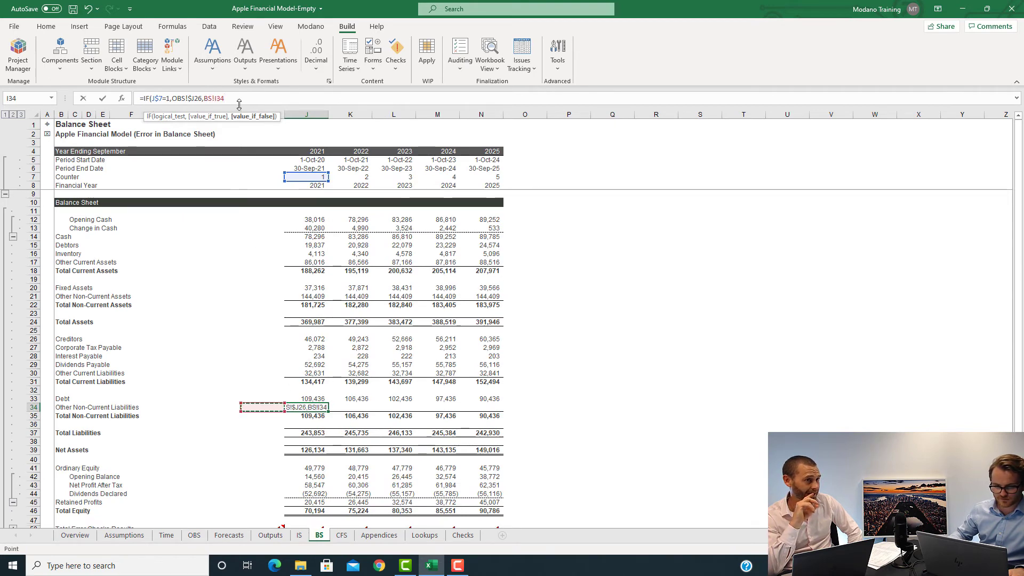
pyautogui.write(')+')
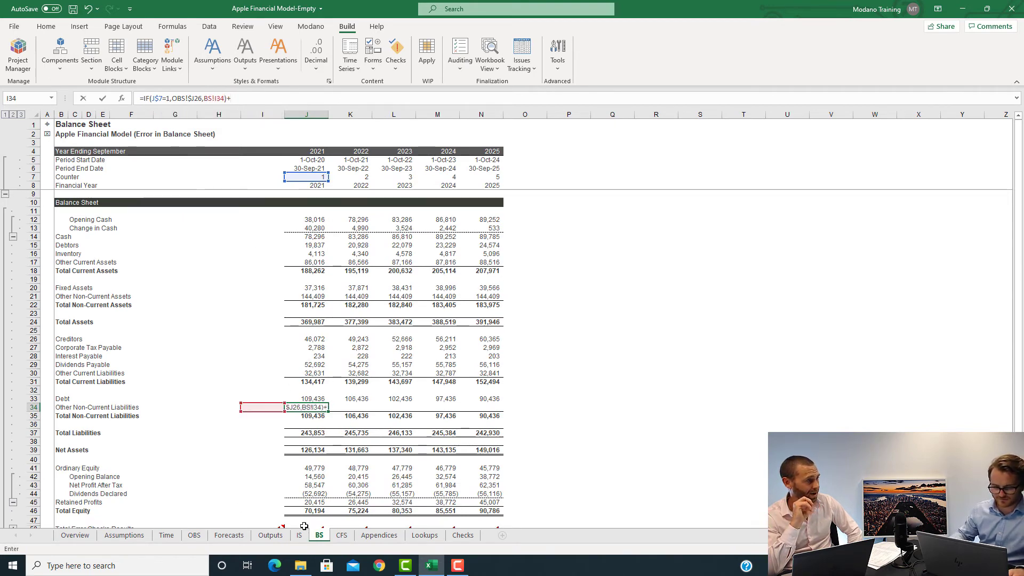
pyautogui.click(229, 535)
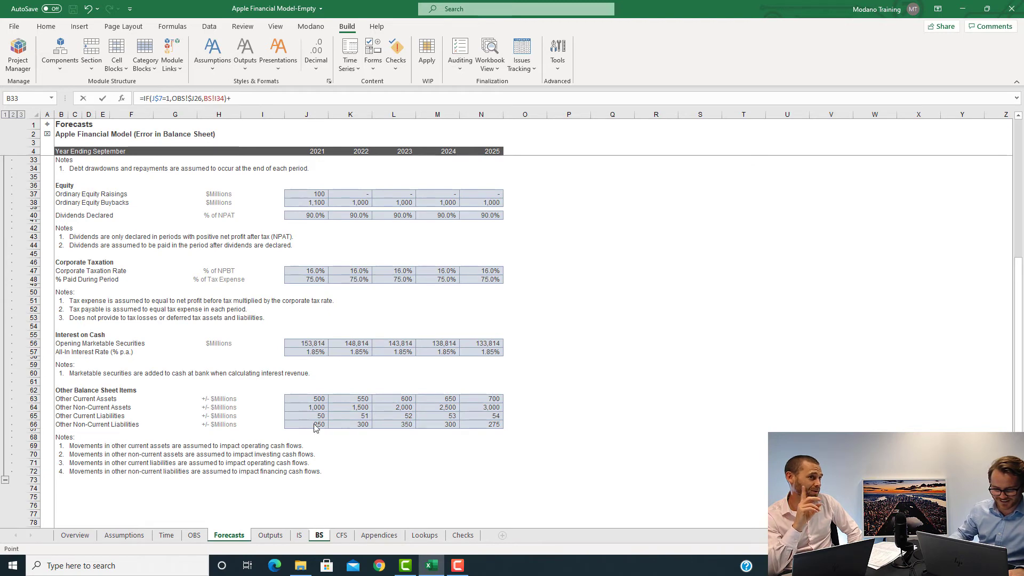
pyautogui.click(316, 424)
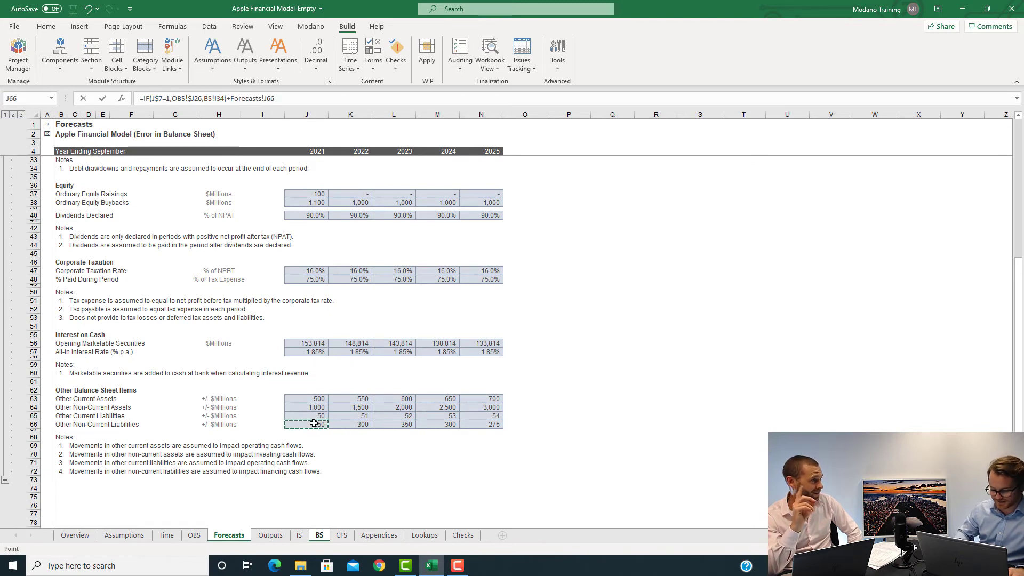
pyautogui.press('Return')
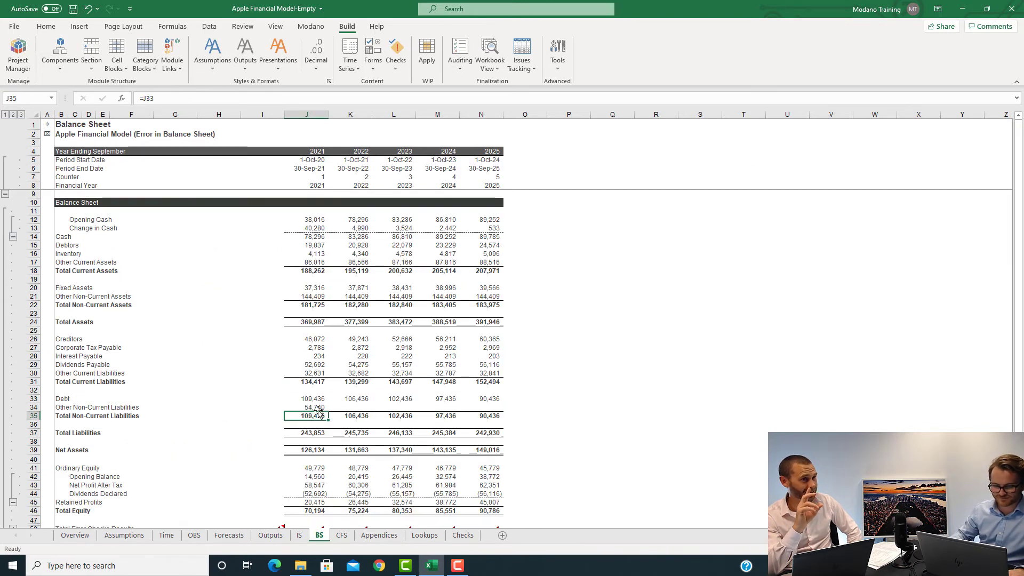
# Step: Remove the BS! sheet reference from the J34 formula, leaving I34, and copy it across to 2025
pyautogui.press('Up')
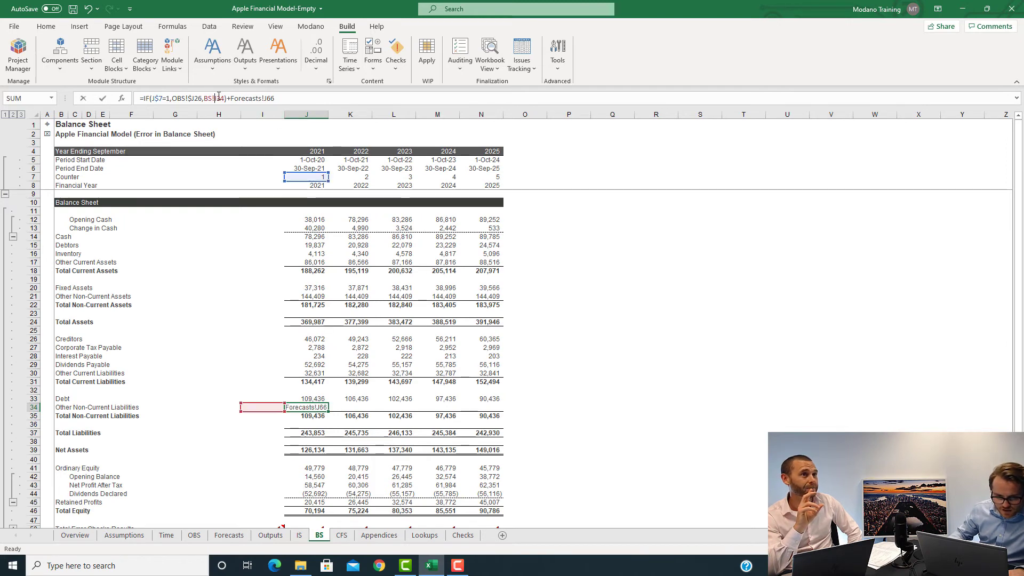
pyautogui.click(215, 98)
pyautogui.press('BackSpace')
pyautogui.press('BackSpace')
pyautogui.press('BackSpace')
pyautogui.press('BackSpace')
pyautogui.press('BackSpace')
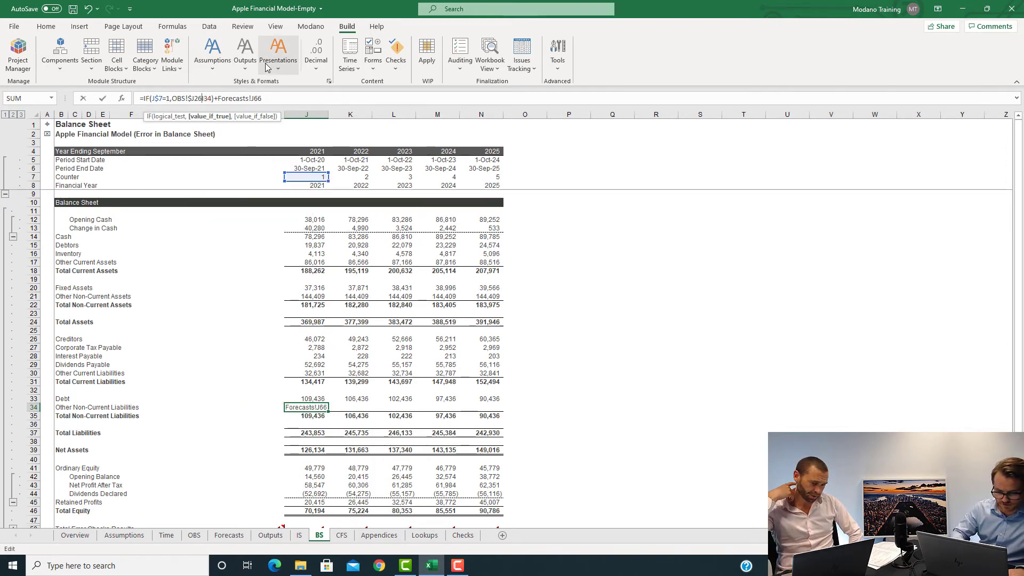
pyautogui.write(',I')
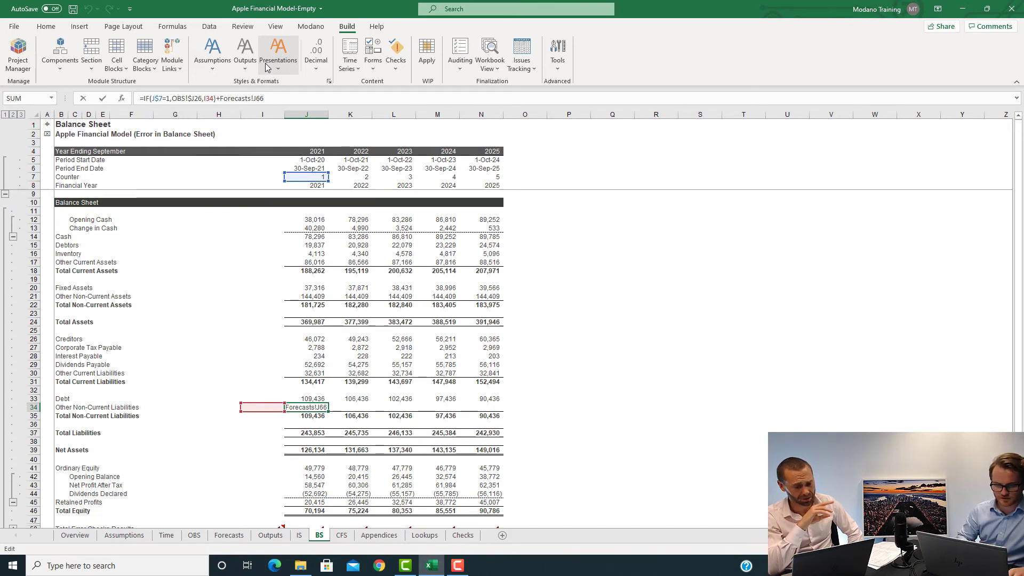
pyautogui.hotkey('ctrl', 'Return')
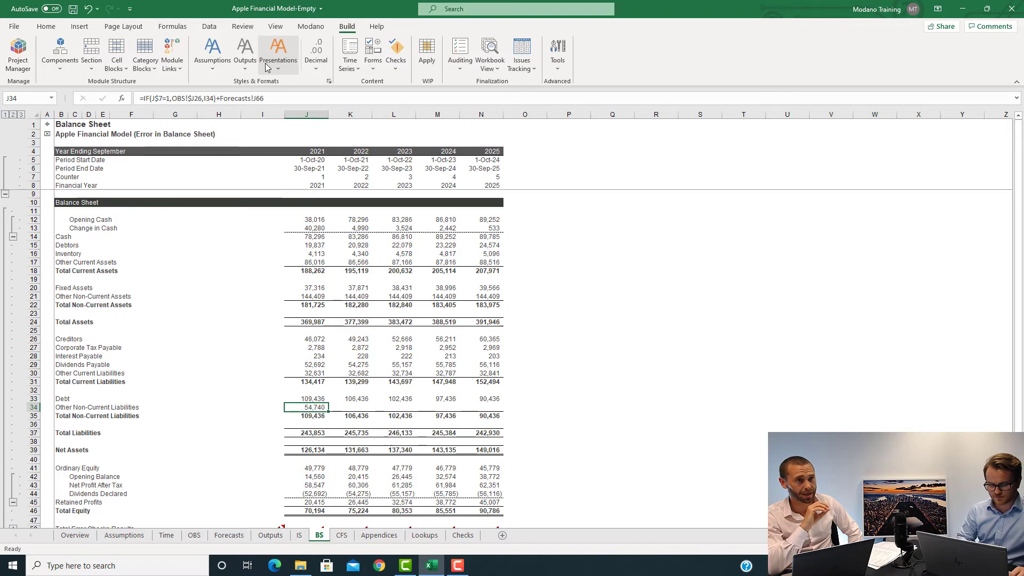
pyautogui.hotkey('shift', 'Right')
pyautogui.hotkey('shift', 'Right')
pyautogui.hotkey('shift', 'Right')
pyautogui.hotkey('shift', 'Right')
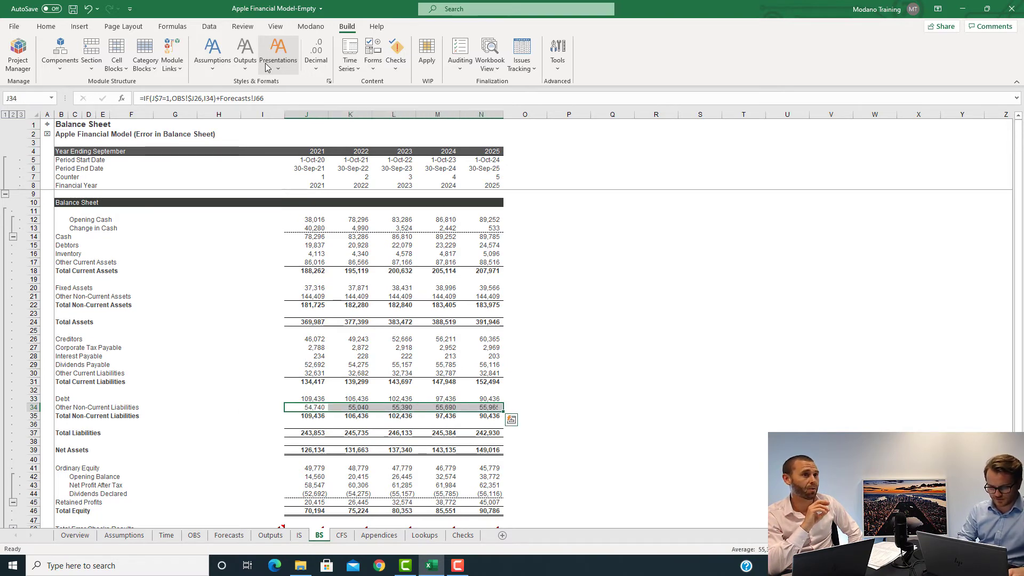
pyautogui.hotkey('ctrl', 'r')
# Step: Replace the Total Non-Current Liabilities formula in J35 with =SUM(J33:J34) and copy it across to 2025
pyautogui.press('Up')
pyautogui.press('Down')
pyautogui.press('Down')
pyautogui.hotkey('alt', '=')
pyautogui.press('Return')
pyautogui.press('Up')
pyautogui.hotkey('shift', 'Right')
pyautogui.hotkey('shift', 'Right')
pyautogui.hotkey('shift', 'Right')
pyautogui.hotkey('shift', 'Right')
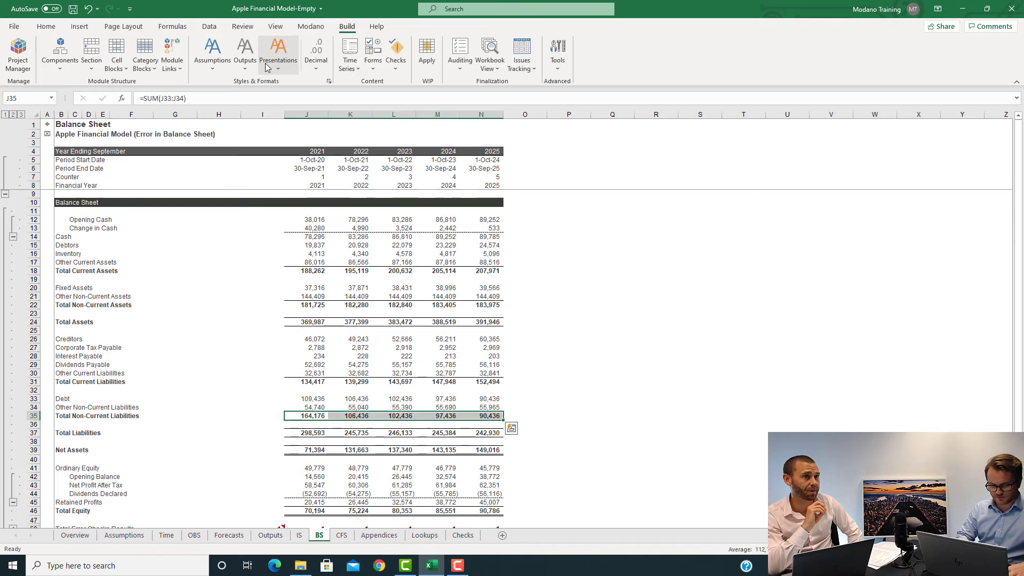
pyautogui.hotkey('ctrl', 'r')
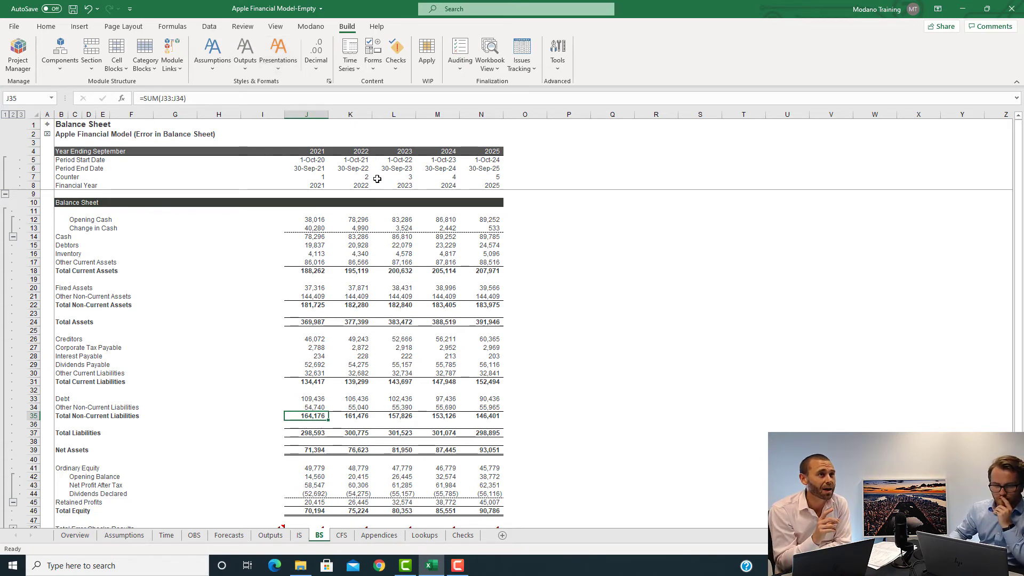
# Step: Copy the 2021 balance sheet formulas in J12:J46 and paste them across J12:N46 for all forecast years
pyautogui.moveTo(313, 218); pyautogui.dragTo(313, 508)
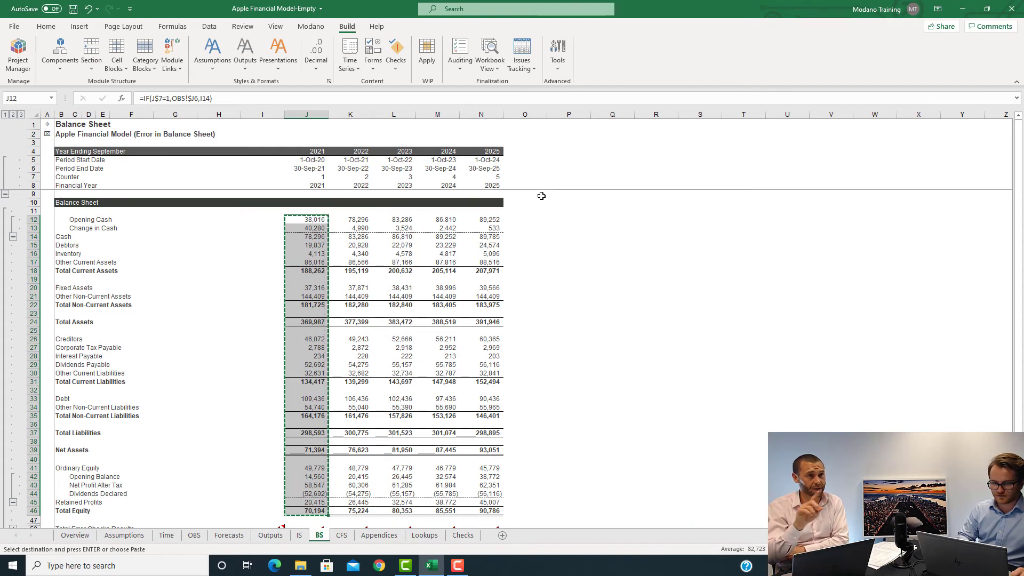
pyautogui.press('Right')
pyautogui.press('Left')
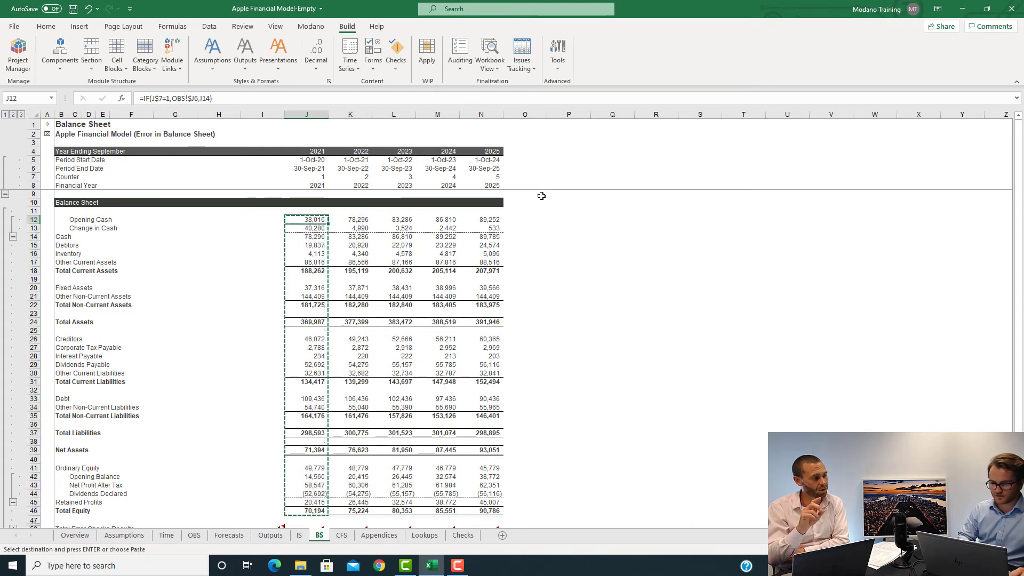
pyautogui.hotkey('shift', 'Down')
pyautogui.hotkey('shift', 'Down')
pyautogui.hotkey('shift', 'Down')
pyautogui.hotkey('shift', 'Down')
pyautogui.hotkey('shift', 'Down')
pyautogui.hotkey('shift', 'Down')
pyautogui.hotkey('shift', 'Down')
pyautogui.hotkey('shift', 'Down')
pyautogui.hotkey('shift', 'Down')
pyautogui.hotkey('shift', 'Down')
pyautogui.hotkey('shift', 'Down')
pyautogui.hotkey('shift', 'Down')
pyautogui.hotkey('shift', 'Down')
pyautogui.hotkey('shift', 'Down')
pyautogui.hotkey('shift', 'Down')
pyautogui.hotkey('shift', 'Down')
pyautogui.hotkey('shift', 'Down')
pyautogui.hotkey('shift', 'Down')
pyautogui.hotkey('shift', 'Down')
pyautogui.hotkey('shift', 'Down')
pyautogui.hotkey('shift', 'Down')
pyautogui.hotkey('shift', 'Down')
pyautogui.hotkey('shift', 'Down')
pyautogui.hotkey('shift', 'Down')
pyautogui.hotkey('shift', 'Down')
pyautogui.hotkey('shift', 'Down')
pyautogui.hotkey('shift', 'Down')
pyautogui.hotkey('shift', 'Down')
pyautogui.hotkey('shift', 'Down')
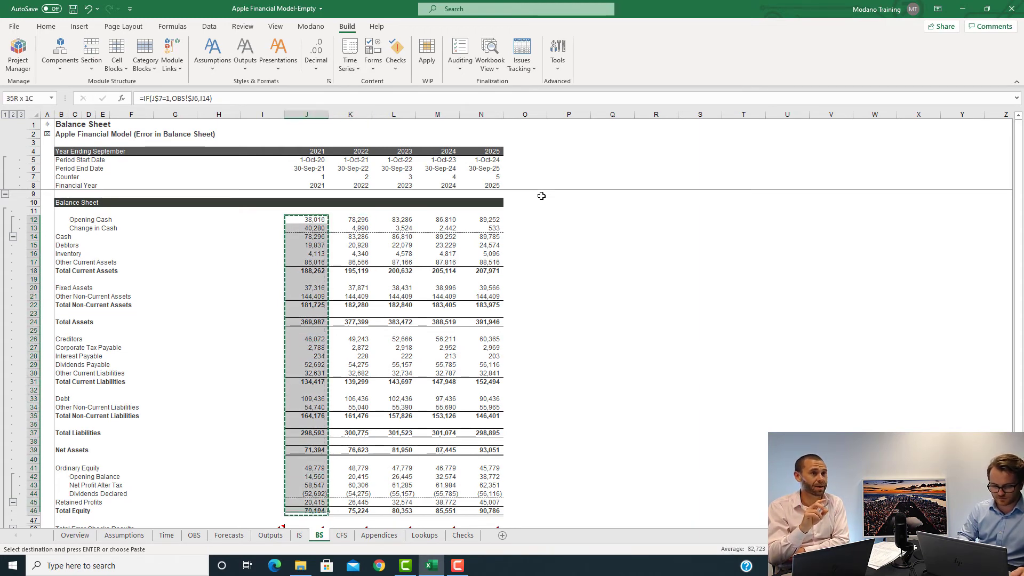
pyautogui.hotkey('shift', 'Right')
pyautogui.hotkey('shift', 'Right')
pyautogui.hotkey('shift', 'Right')
pyautogui.hotkey('shift', 'Right')
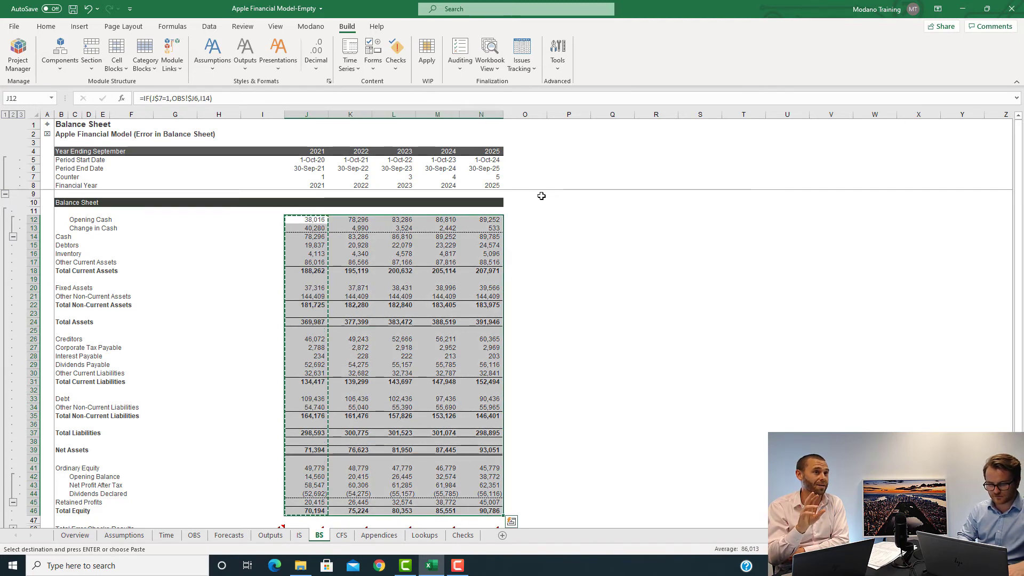
pyautogui.hotkey('ctrl', 'v')
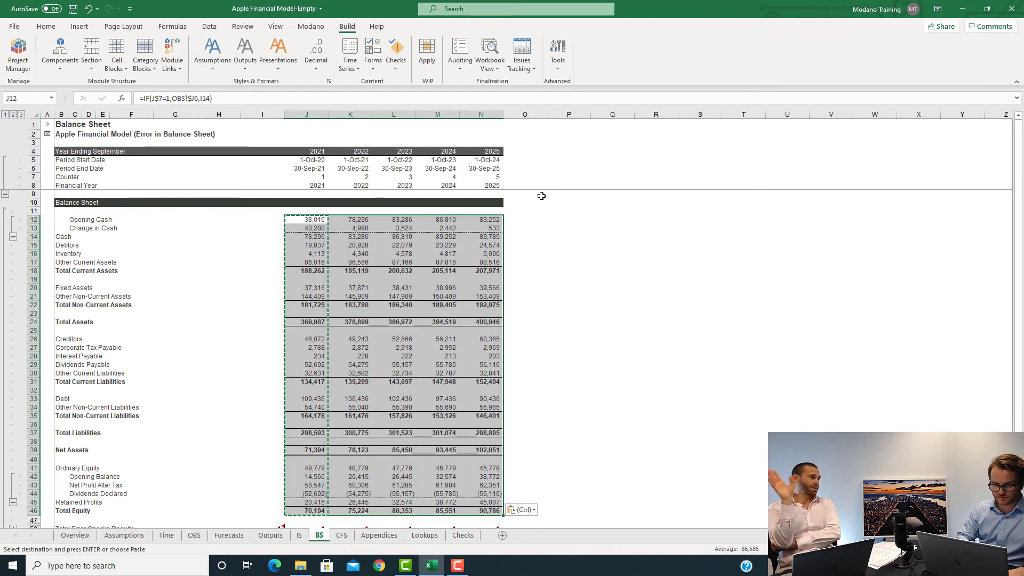
# Step: Inspect the 2022 Opening Cash formula in K12 of the balance sheet, leaving it unchanged
pyautogui.press('Right')
pyautogui.press('F2')
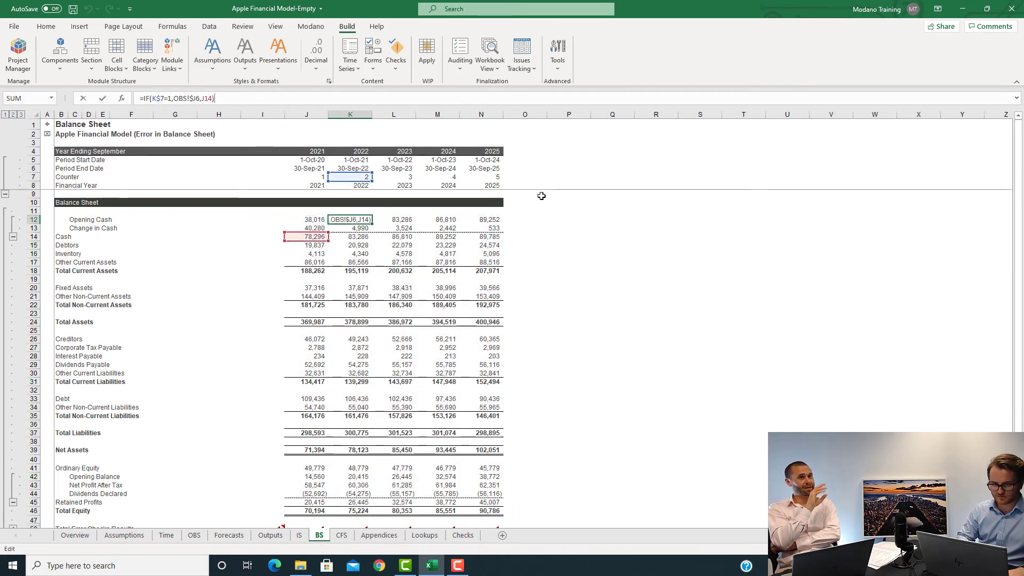
pyautogui.press('Escape')
pyautogui.press('Left')
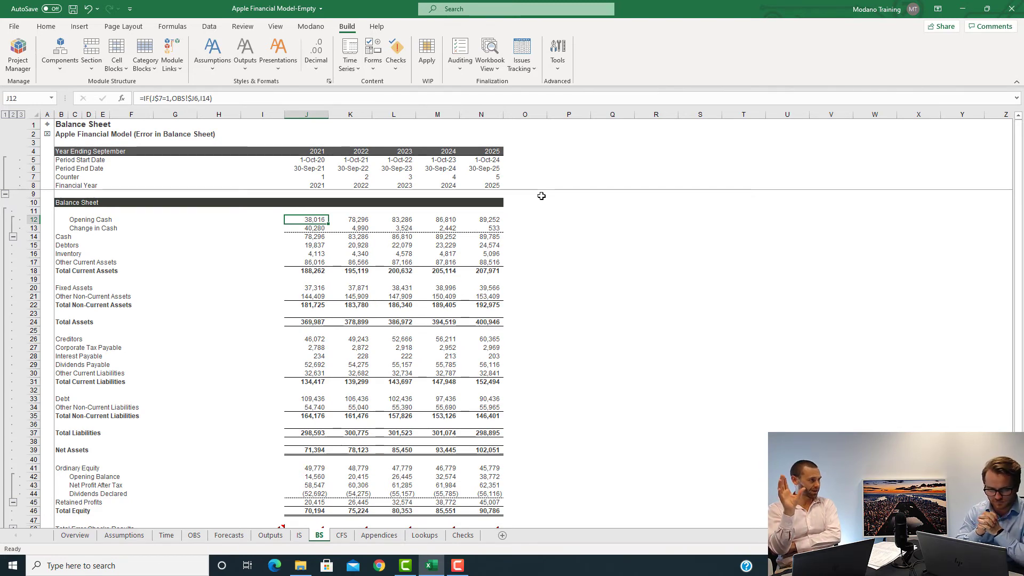
# Step: Highlight the forecast balance sheet range J12:N46 for review and return to J12
pyautogui.hotkey('shift', 'Down')
pyautogui.hotkey('shift', 'Down')
pyautogui.hotkey('shift', 'Down')
pyautogui.hotkey('shift', 'Down')
pyautogui.hotkey('shift', 'Down')
pyautogui.hotkey('shift', 'Down')
pyautogui.hotkey('shift', 'Down')
pyautogui.hotkey('shift', 'Down')
pyautogui.hotkey('shift', 'Down')
pyautogui.hotkey('shift', 'Down')
pyautogui.hotkey('shift', 'Down')
pyautogui.hotkey('shift', 'Down')
pyautogui.hotkey('shift', 'Down')
pyautogui.hotkey('shift', 'Down')
pyautogui.hotkey('shift', 'Down')
pyautogui.hotkey('shift', 'Down')
pyautogui.hotkey('shift', 'Down')
pyautogui.hotkey('shift', 'Down')
pyautogui.hotkey('shift', 'Down')
pyautogui.hotkey('shift', 'Down')
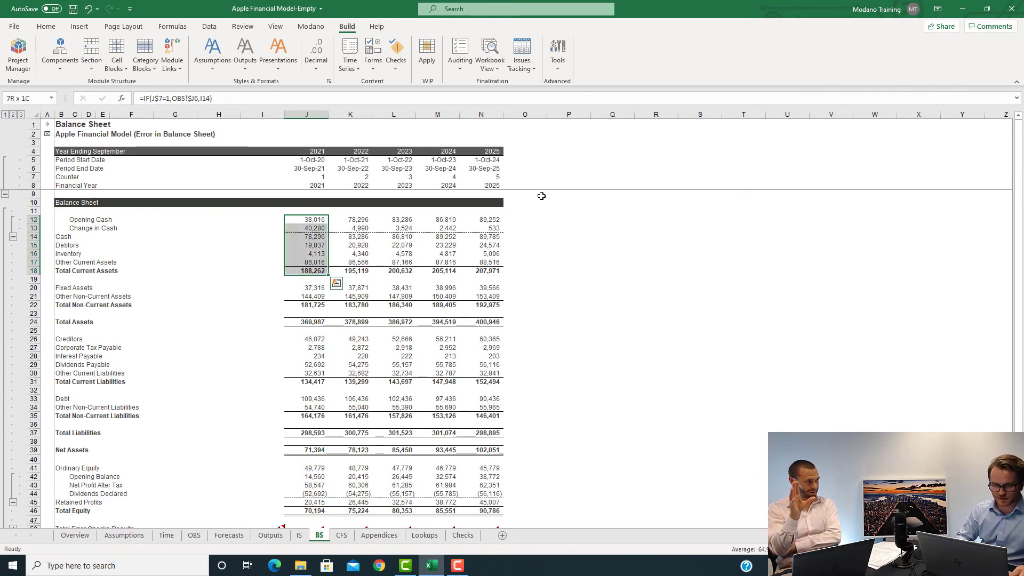
pyautogui.hotkey('shift', 'Down')
pyautogui.hotkey('shift', 'Down')
pyautogui.hotkey('shift', 'Down')
pyautogui.hotkey('shift', 'Down')
pyautogui.hotkey('shift', 'Down')
pyautogui.hotkey('shift', 'Down')
pyautogui.hotkey('shift', 'Down')
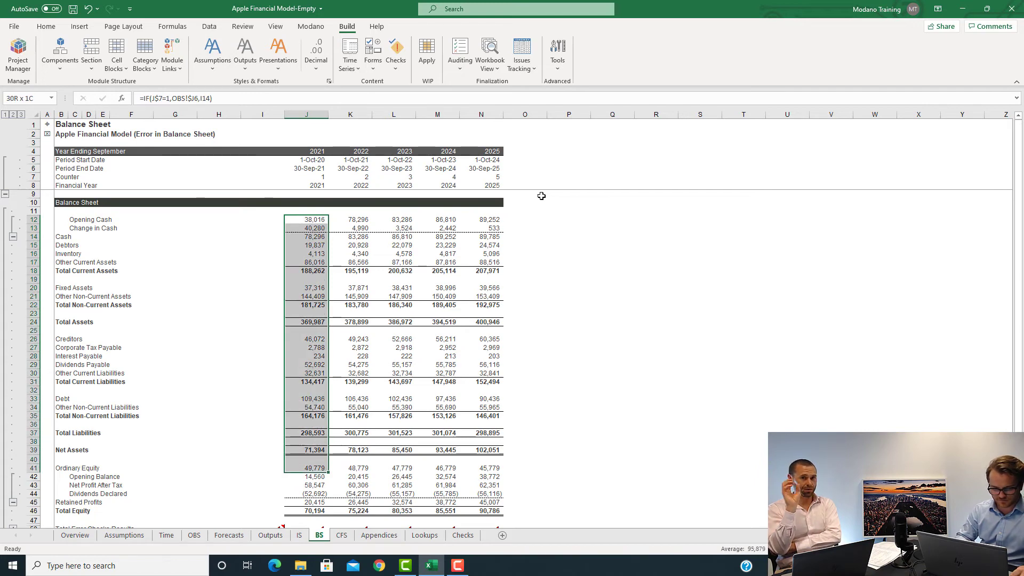
pyautogui.hotkey('shift', 'Right')
pyautogui.hotkey('shift', 'Right')
pyautogui.hotkey('shift', 'Right')
pyautogui.hotkey('shift', 'Right')
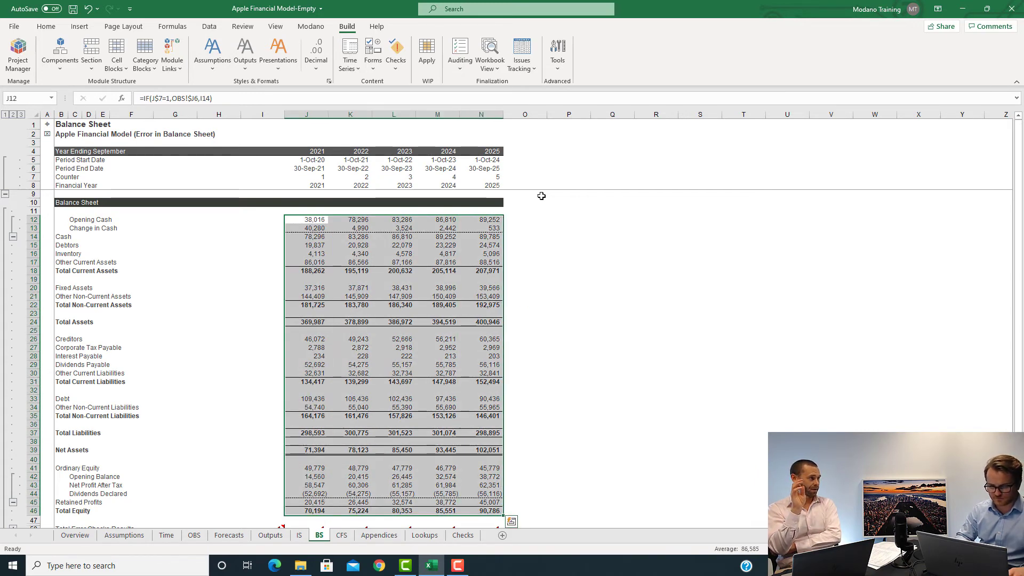
pyautogui.hotkey('shift', 'BackSpace')
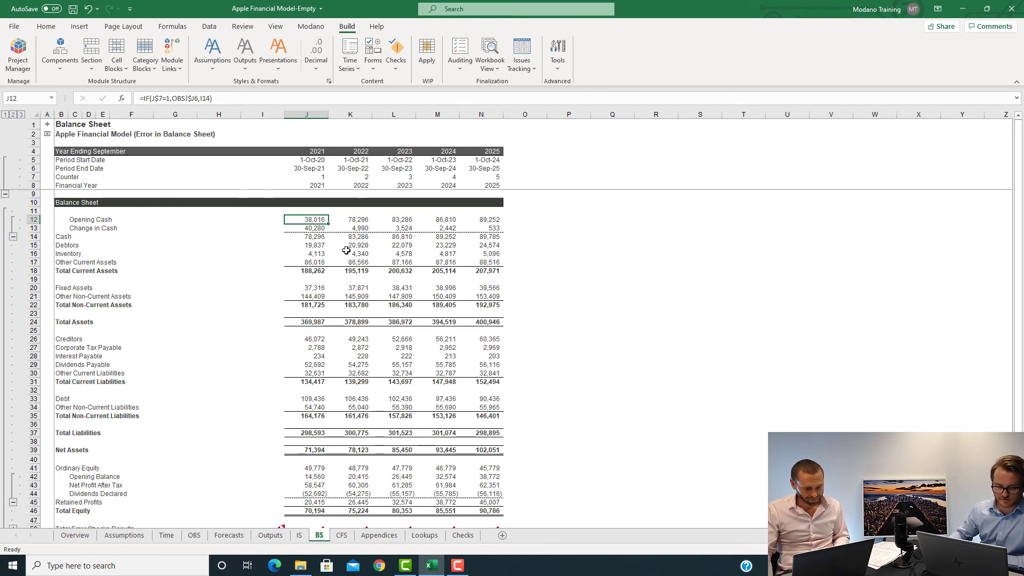
# Step: Open the Cash Flow Statement and enter the label "Decrease in Other Current Assets" in C23
pyautogui.click(47, 126)
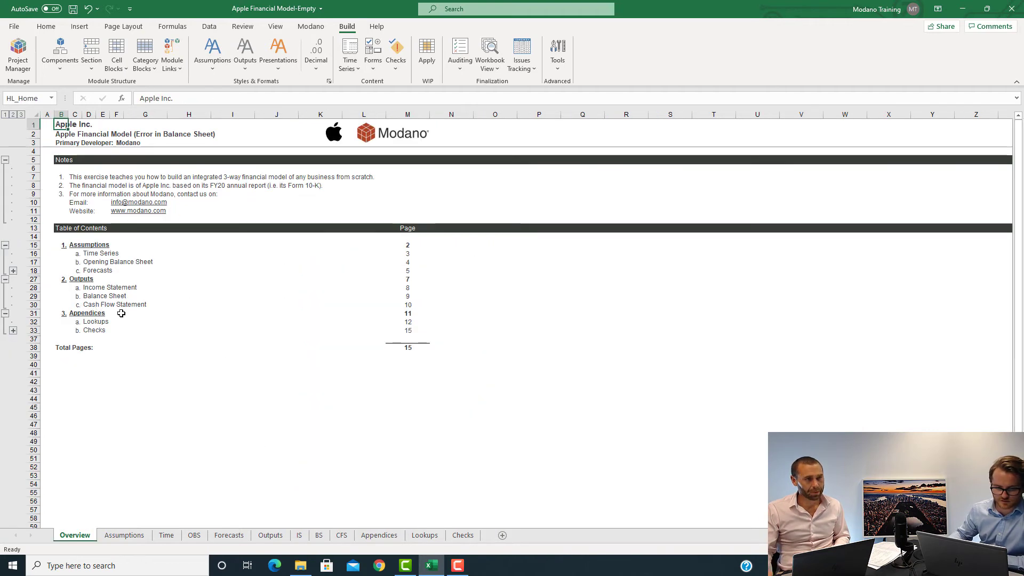
pyautogui.click(194, 302)
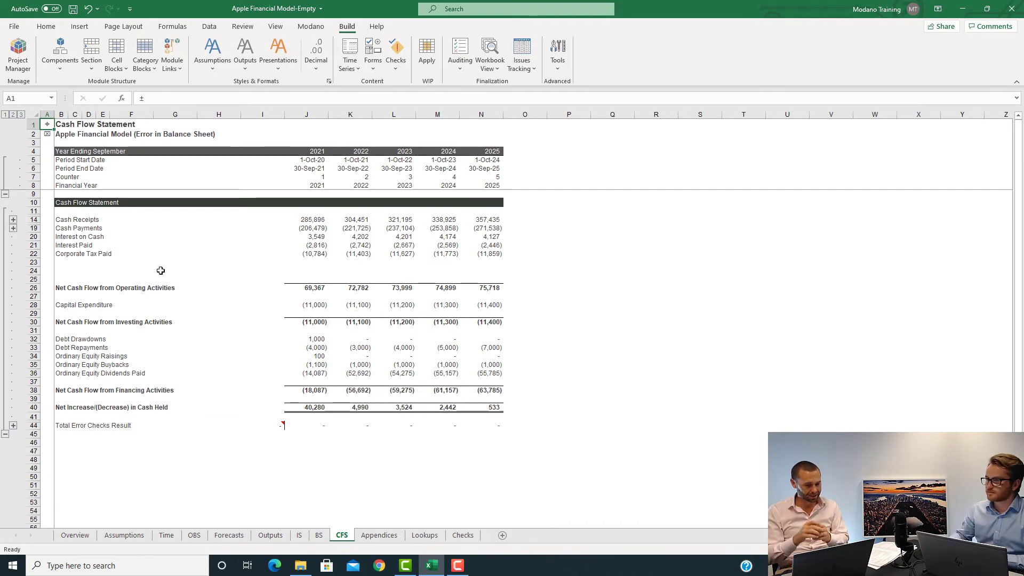
pyautogui.click(80, 263)
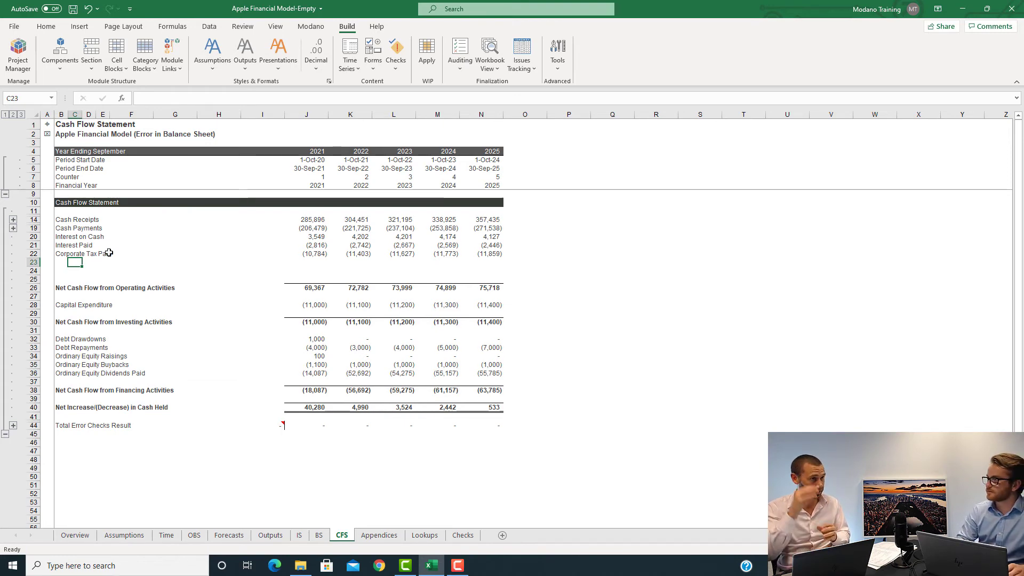
pyautogui.write('Decrease in ')
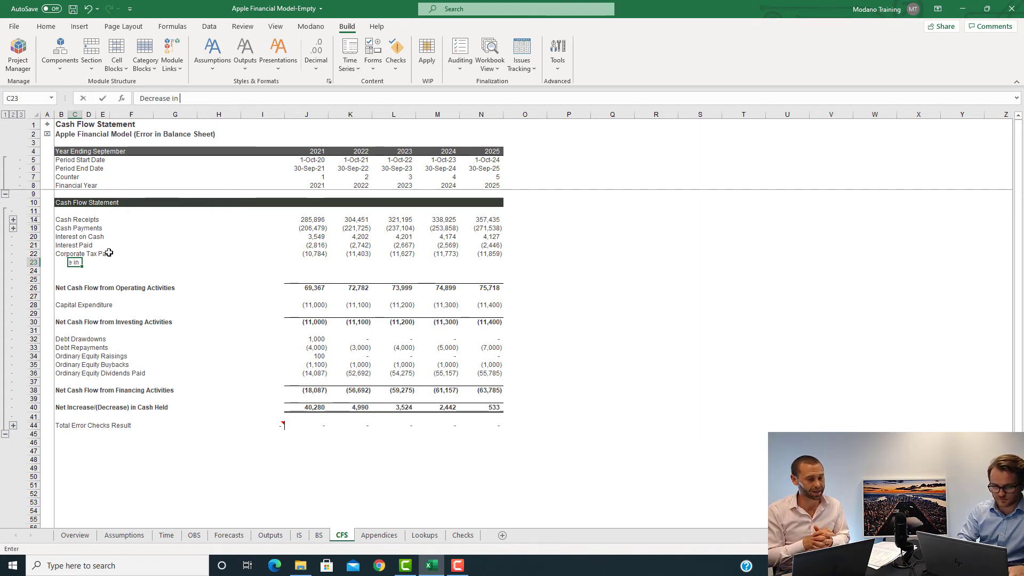
pyautogui.write('Other Current Assets')
pyautogui.press('Return')
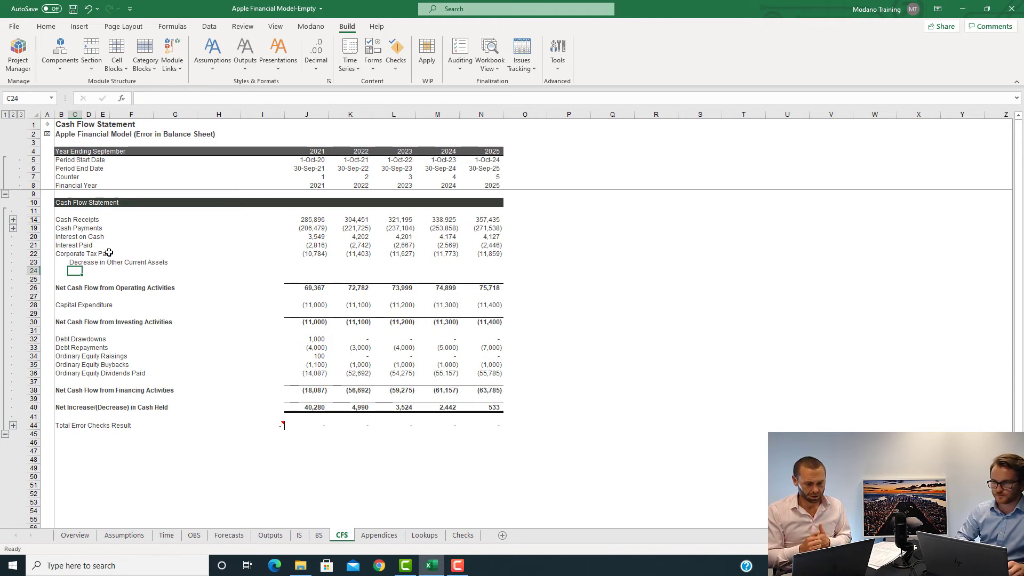
# Step: Copy the C23 label into C24 and reword it as "Increase in Other Current Liabilities"
pyautogui.press('Up')
pyautogui.hotkey('ctrl', 'c')
pyautogui.press('Down')
pyautogui.hotkey('ctrl', 'v')
pyautogui.press('F2')
pyautogui.hotkey('shift', 'Right')
pyautogui.hotkey('shift', 'Right')
pyautogui.write('In')
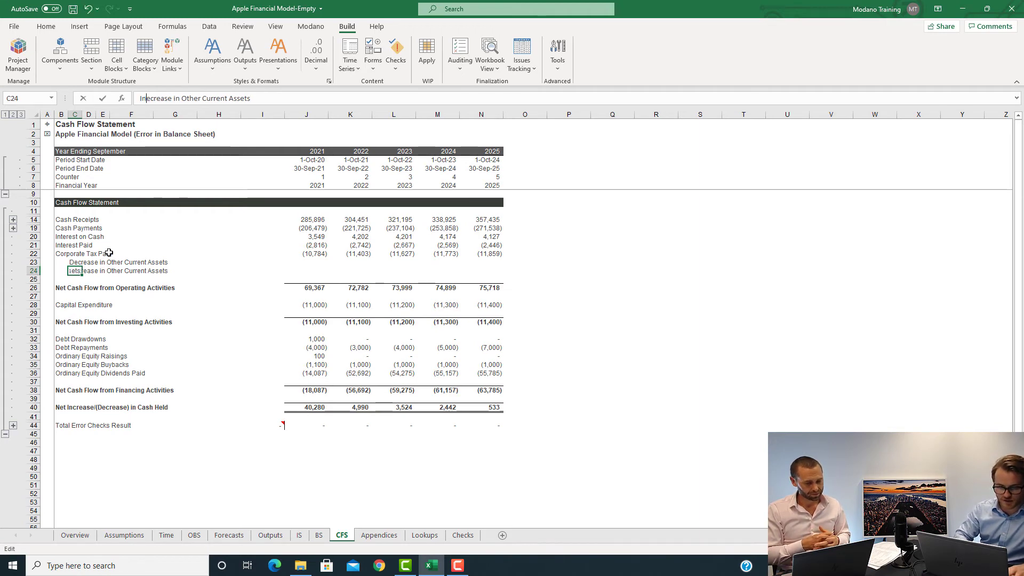
pyautogui.press('Delete')
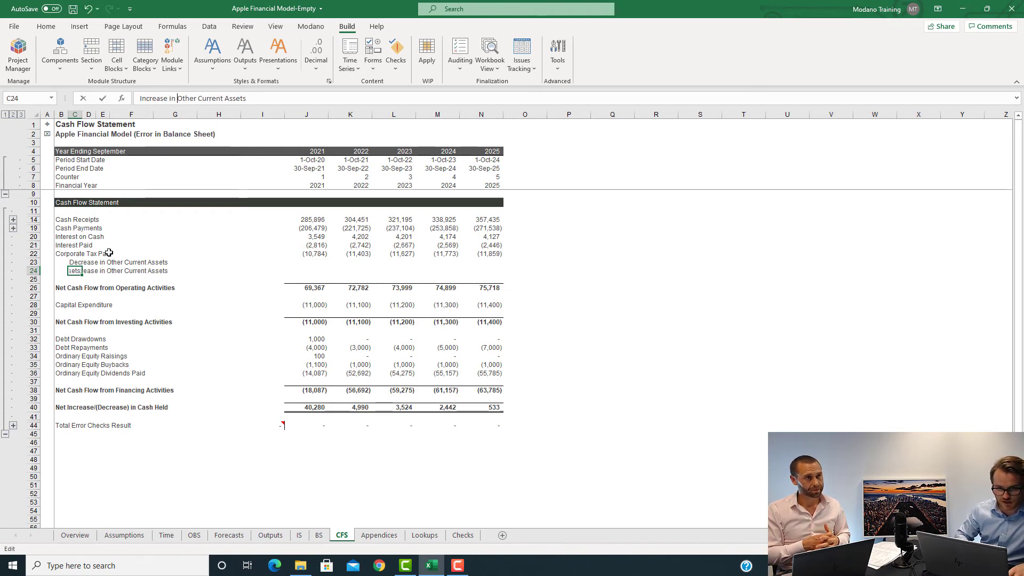
pyautogui.hotkey('shift', 'End')
pyautogui.write('Liabilities')
pyautogui.press('Return')
pyautogui.press('Up')
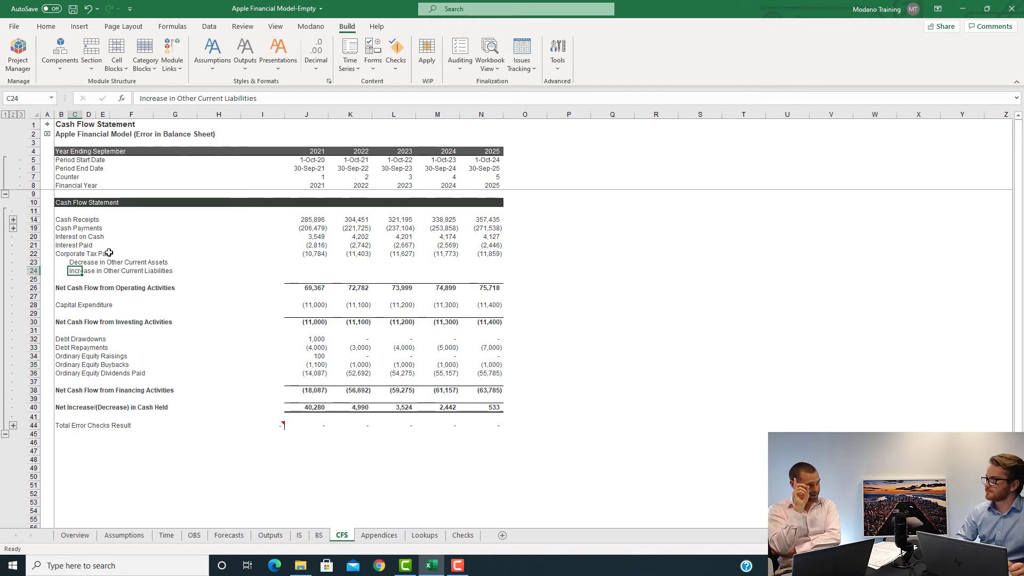
# Step: Enter =-Forecasts!J63 in J23 for Decrease in Other Current Assets and copy it across to 2025
pyautogui.press('Right')
pyautogui.press('Right')
pyautogui.press('Right')
pyautogui.press('Right')
pyautogui.press('Right')
pyautogui.press('Right')
pyautogui.press('Right')
pyautogui.press('Up')
pyautogui.write('=')
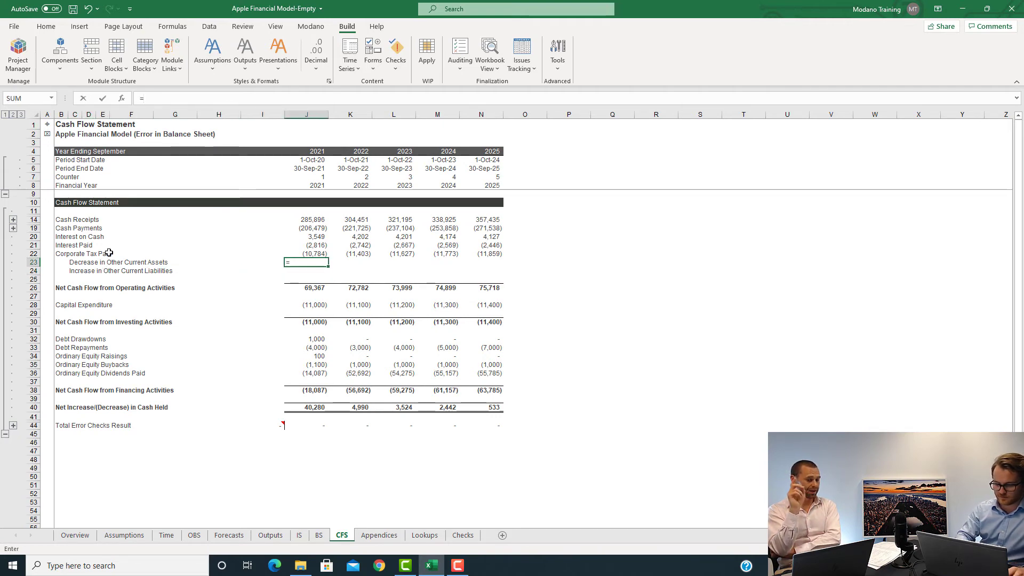
pyautogui.press('BackSpace')
pyautogui.hotkey('ctrl', 'pageup')
pyautogui.hotkey('ctrl', 'pageup')
pyautogui.hotkey('ctrl', 'pageup')
pyautogui.hotkey('ctrl', 'pageup')
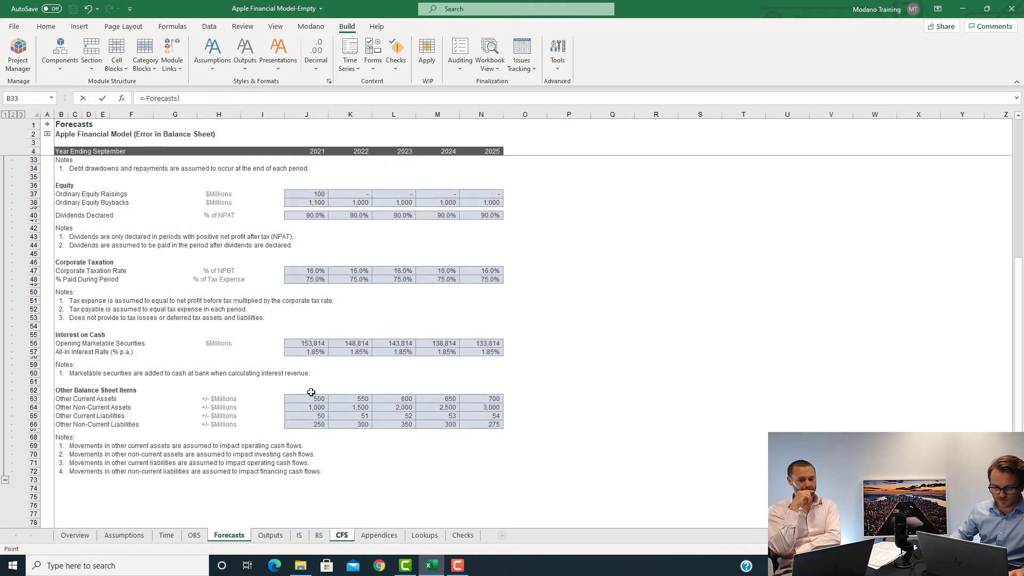
pyautogui.click(321, 400)
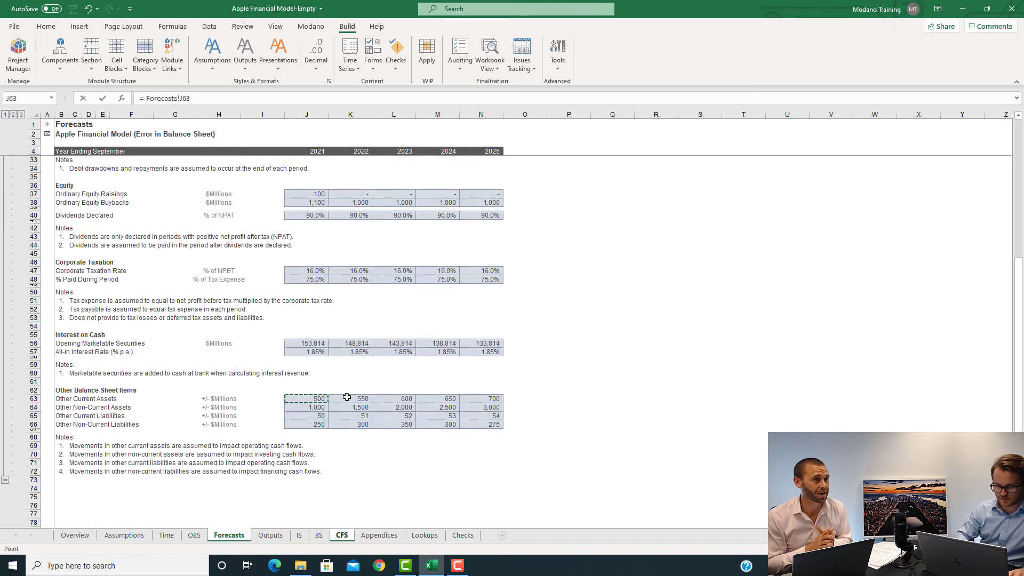
pyautogui.hotkey('ctrl', 'Return')
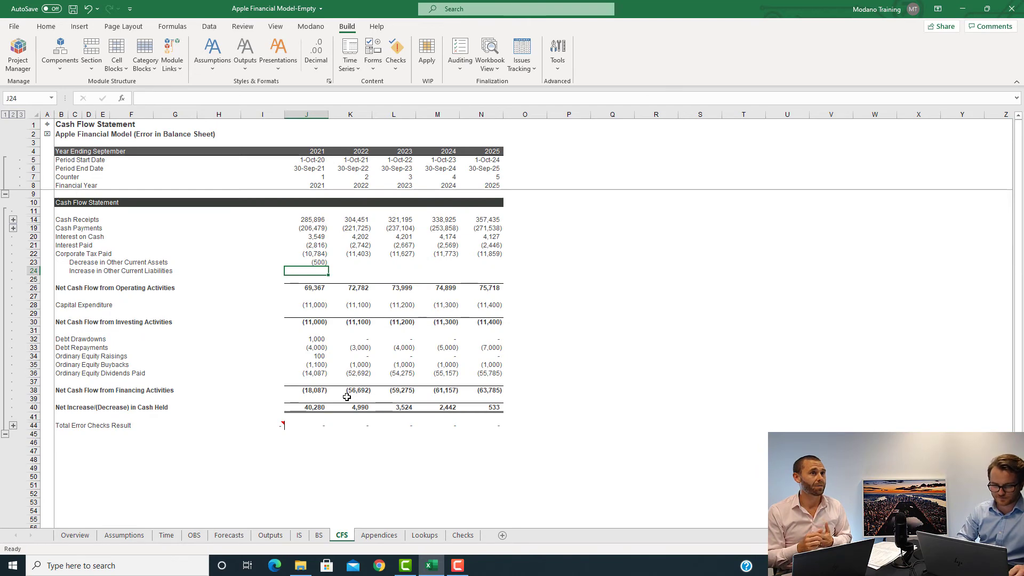
pyautogui.hotkey('shift', 'Right')
pyautogui.hotkey('shift', 'Right')
pyautogui.hotkey('shift', 'Right')
pyautogui.hotkey('shift', 'Right')
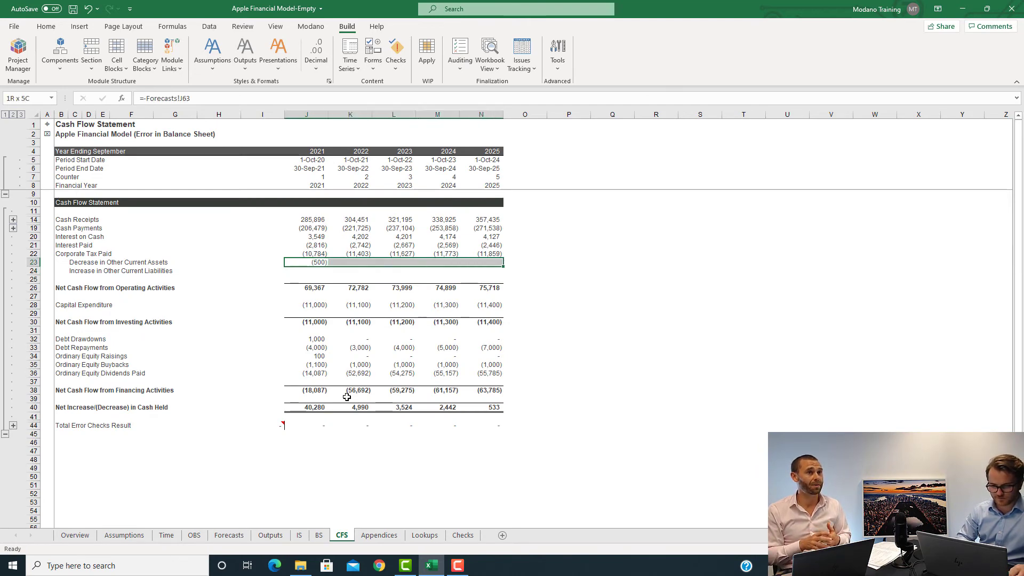
pyautogui.hotkey('ctrl', 'r')
# Step: Enter =Forecasts!J65 in J24 for Increase in Other Current Liabilities and copy it across to 2025
pyautogui.press('Down')
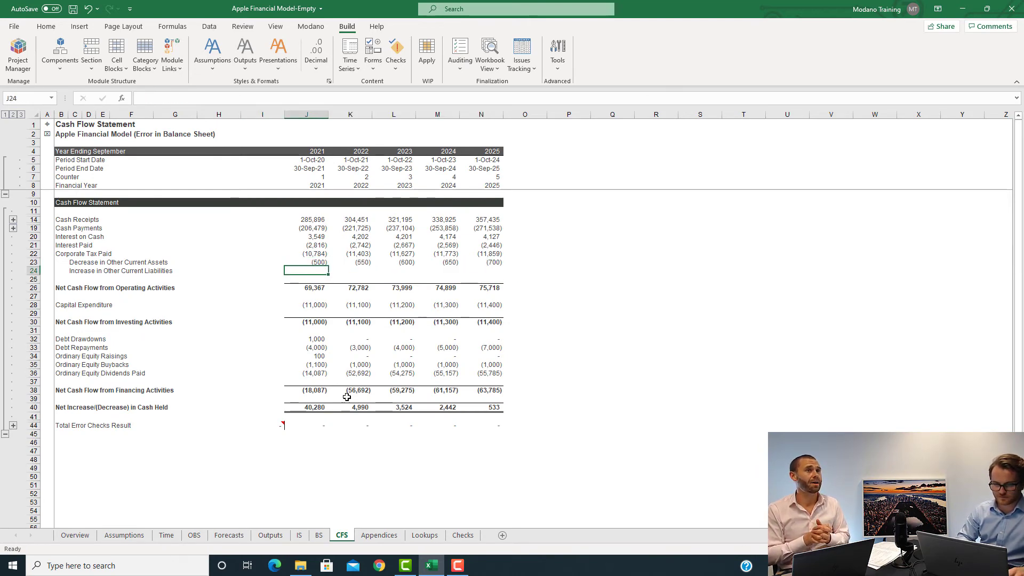
pyautogui.write('=')
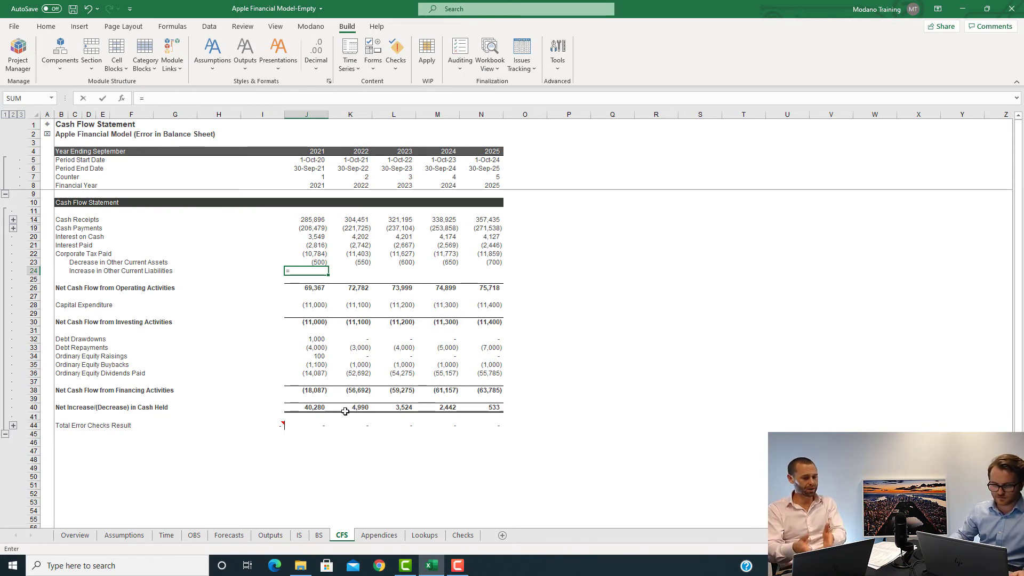
pyautogui.click(228, 537)
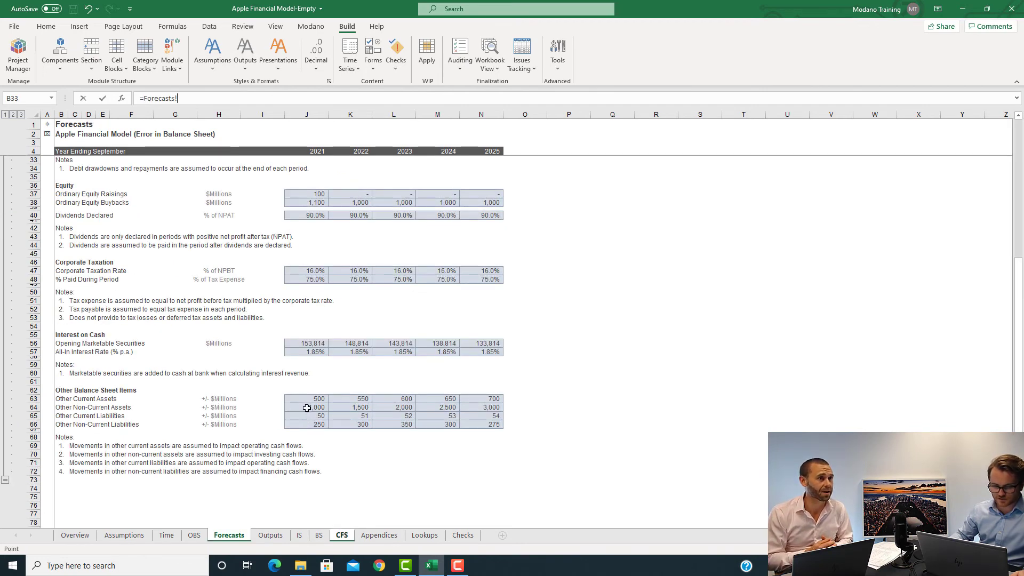
pyautogui.click(304, 415)
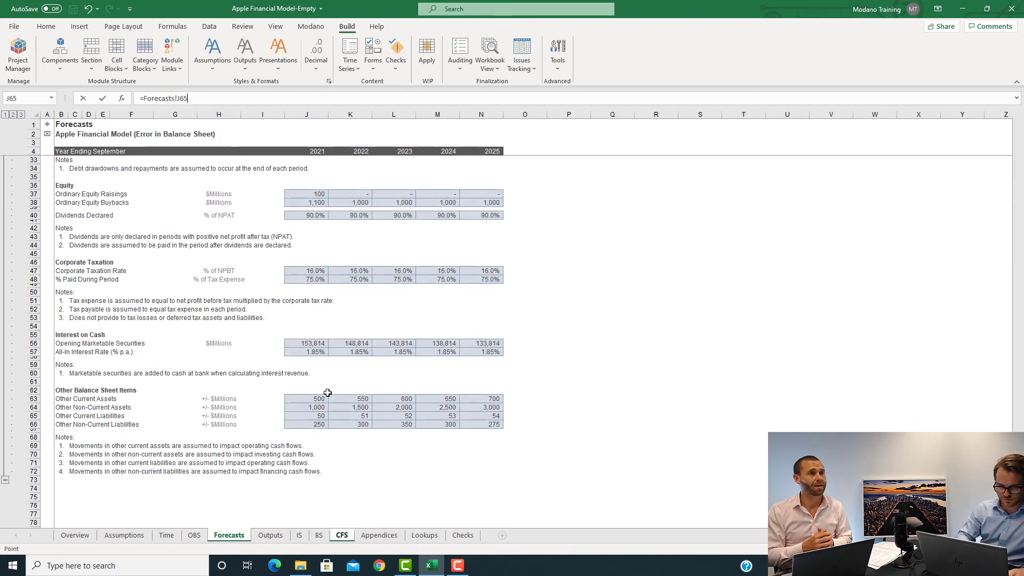
pyautogui.press('Return')
pyautogui.press('Up')
pyautogui.hotkey('shift', 'Right')
pyautogui.hotkey('shift', 'Right')
pyautogui.hotkey('shift', 'Right')
pyautogui.hotkey('shift', 'Right')
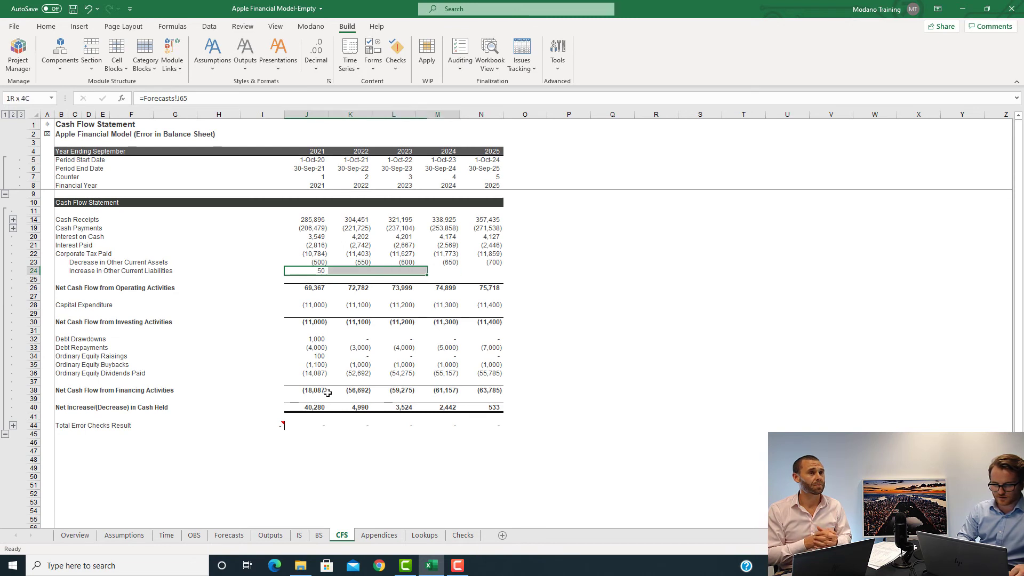
pyautogui.hotkey('ctrl', 'r')
# Step: Apply a dashed bottom border to J24 and extend the formatting across to N24
pyautogui.press('Left')
pyautogui.hotkey('ctrl', 'Left')
pyautogui.hotkey('ctrl', 'Right')
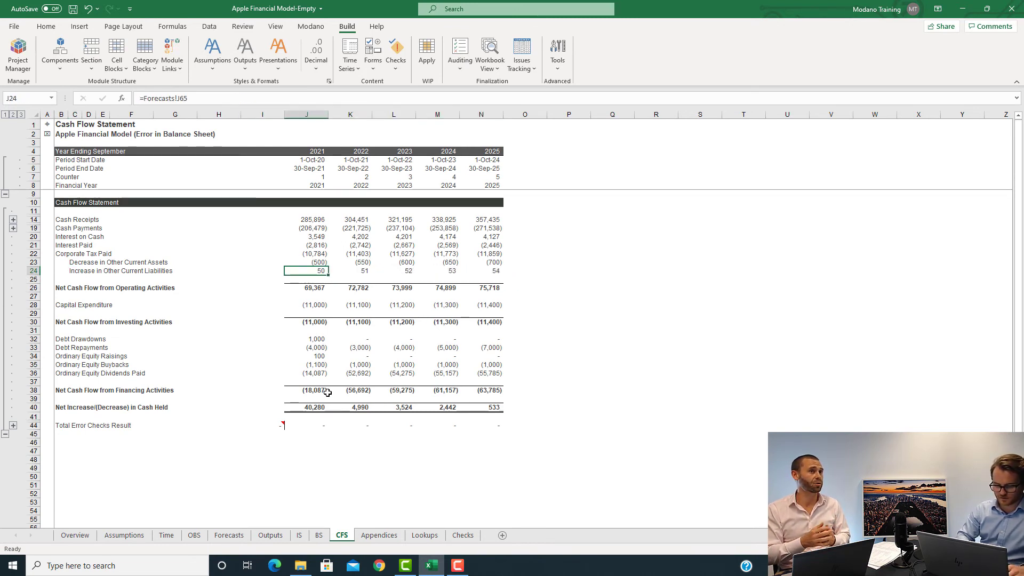
pyautogui.hotkey('ctrl', '1')
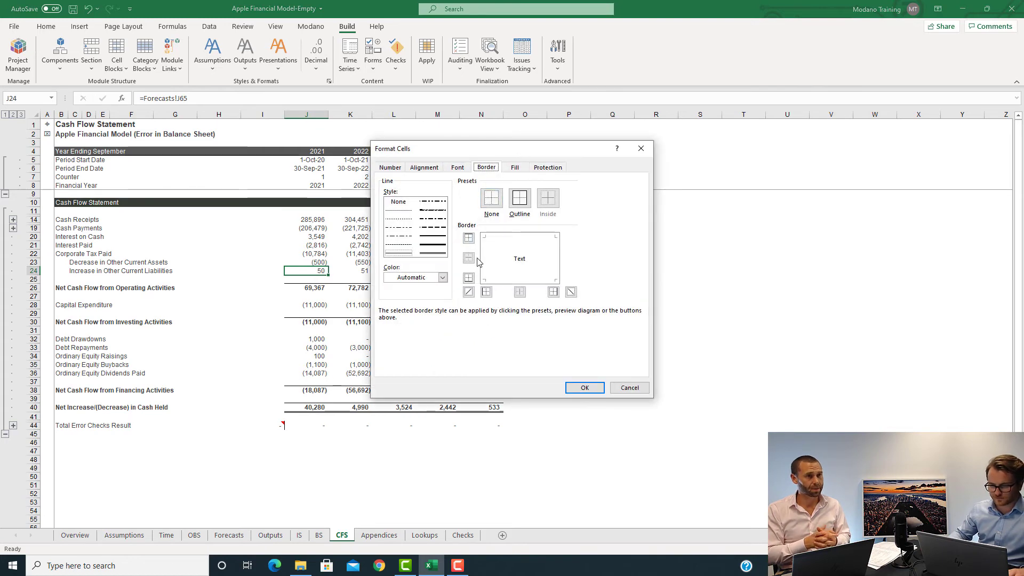
pyautogui.click(403, 246)
pyautogui.click(518, 279)
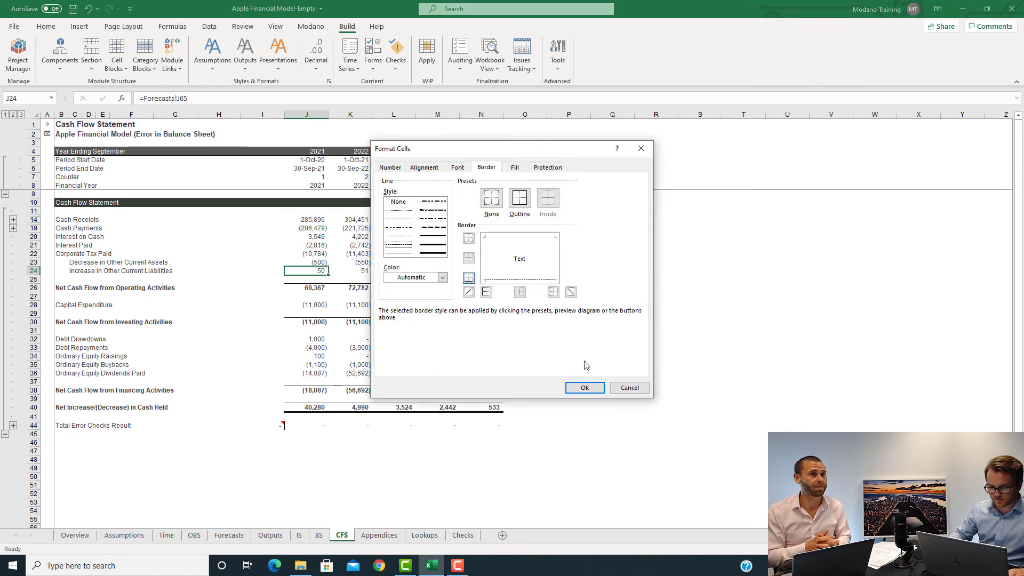
pyautogui.click(584, 389)
pyautogui.hotkey('ctrl', 'shift', 'Right')
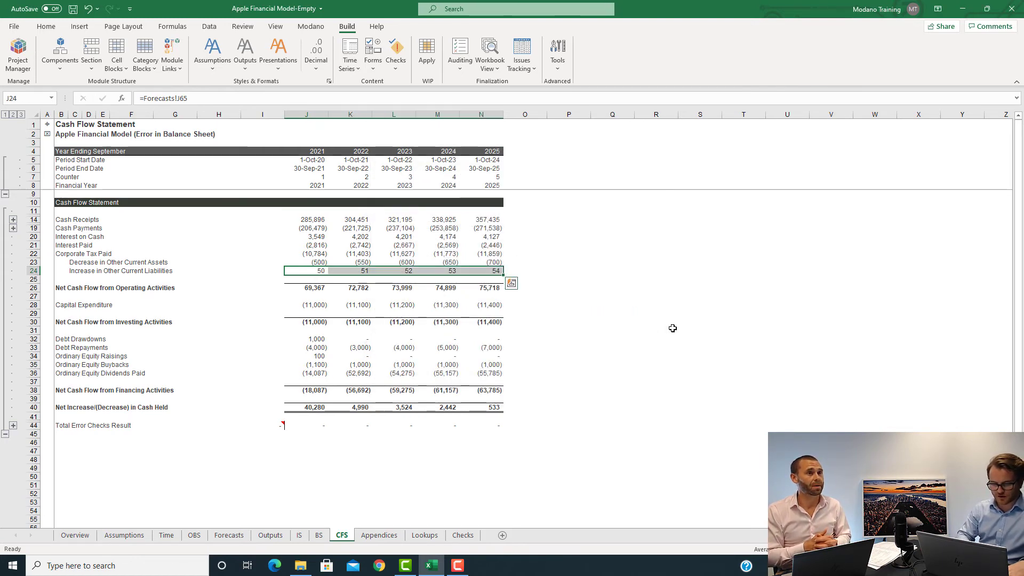
pyautogui.press('Left')
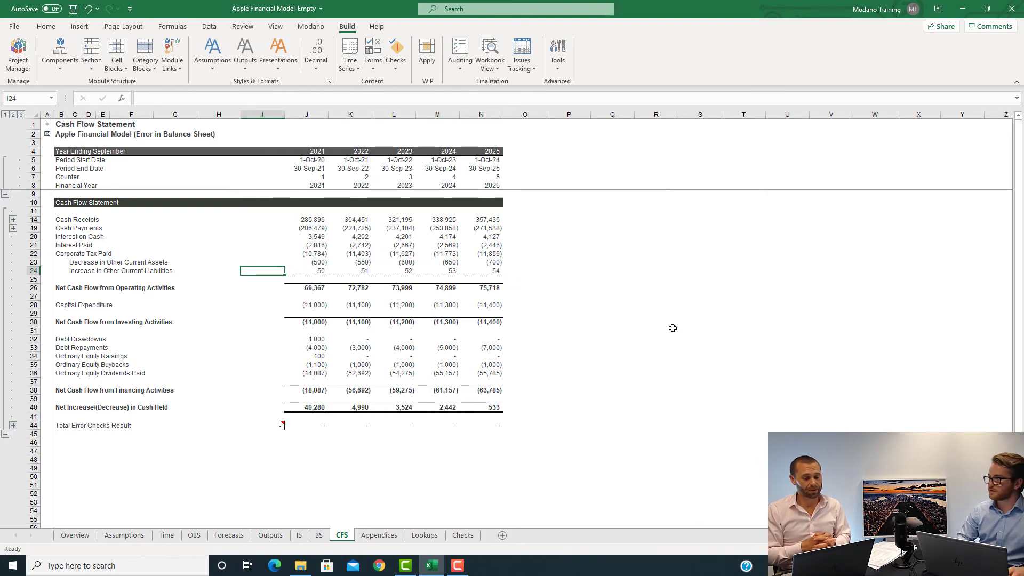
# Step: Enter the subtotal label "Other Operating Cash Flows" in B25
pyautogui.press('Right')
pyautogui.press('Left')
pyautogui.press('Left')
pyautogui.press('Left')
pyautogui.press('Left')
pyautogui.press('Left')
pyautogui.press('Left')
pyautogui.press('Left')
pyautogui.press('Left')
pyautogui.press('Down')
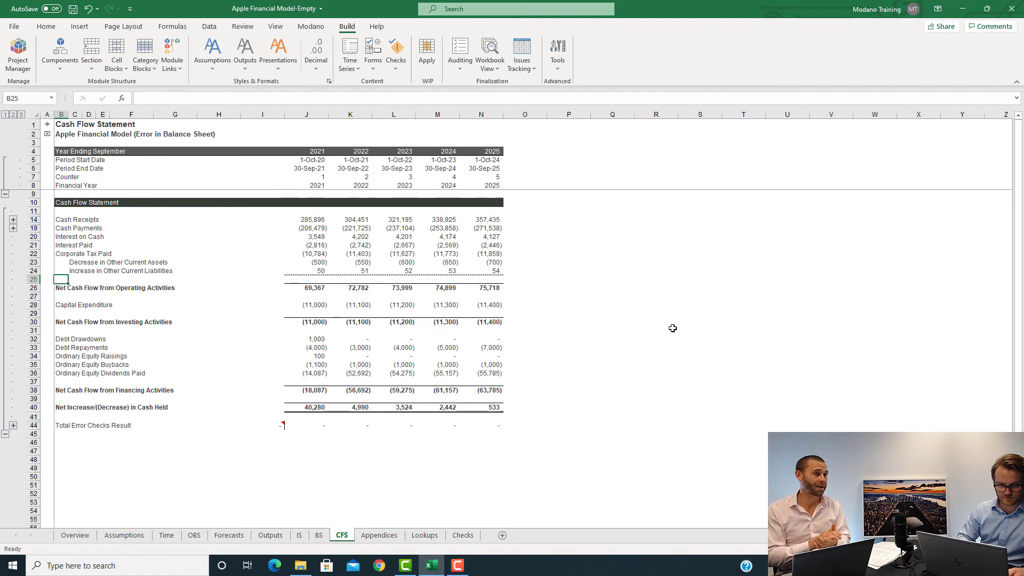
pyautogui.write('Other Operating Cash Flows')
pyautogui.press('Return')
# Step: Sum J23:J24 in J25 for Other Operating Cash Flows and copy the formula across to 2025
pyautogui.press('Up')
pyautogui.press('Up')
pyautogui.hotkey('ctrl', 'Right')
pyautogui.press('Down')
pyautogui.write('=SUM(')
pyautogui.press('Up')
pyautogui.hotkey('shift', 'Up')
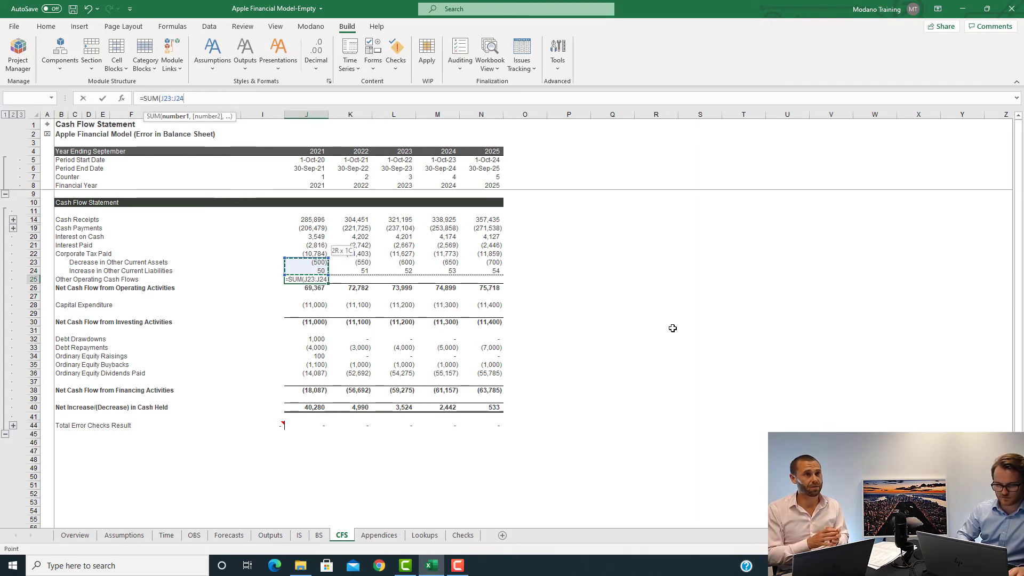
pyautogui.press('Return')
pyautogui.press('Up')
pyautogui.hotkey('shift', 'Right')
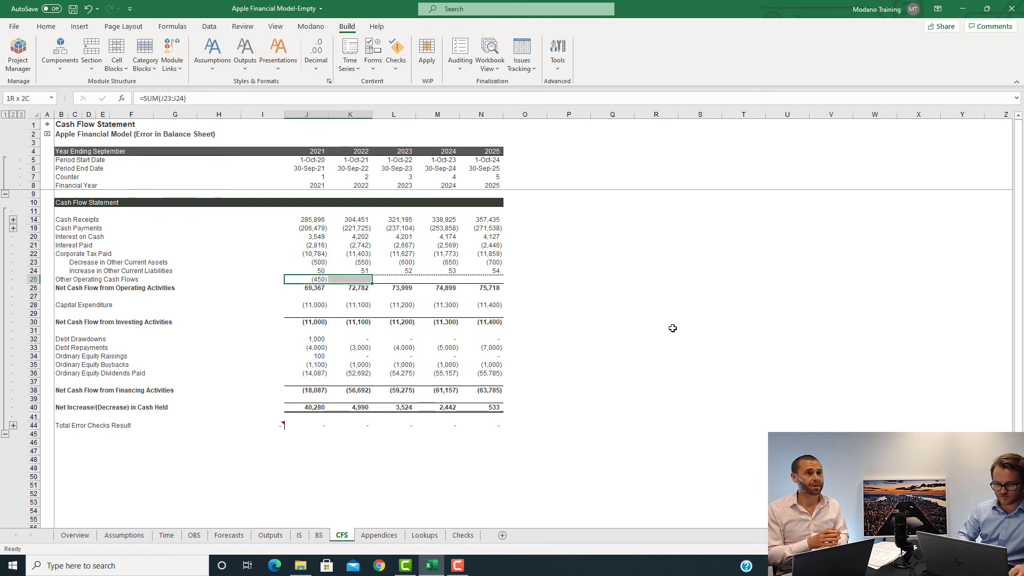
pyautogui.hotkey('shift', 'Right')
pyautogui.hotkey('shift', 'Right')
pyautogui.hotkey('shift', 'Right')
pyautogui.hotkey('ctrl', 'r')
# Step: Add J25 to the Net Cash Flow from Operating Activities formula in J26 and copy it across to 2025
pyautogui.press('Left')
pyautogui.press('Right')
pyautogui.press('Down')
pyautogui.write('=J14+J19+J20+J21+J22')
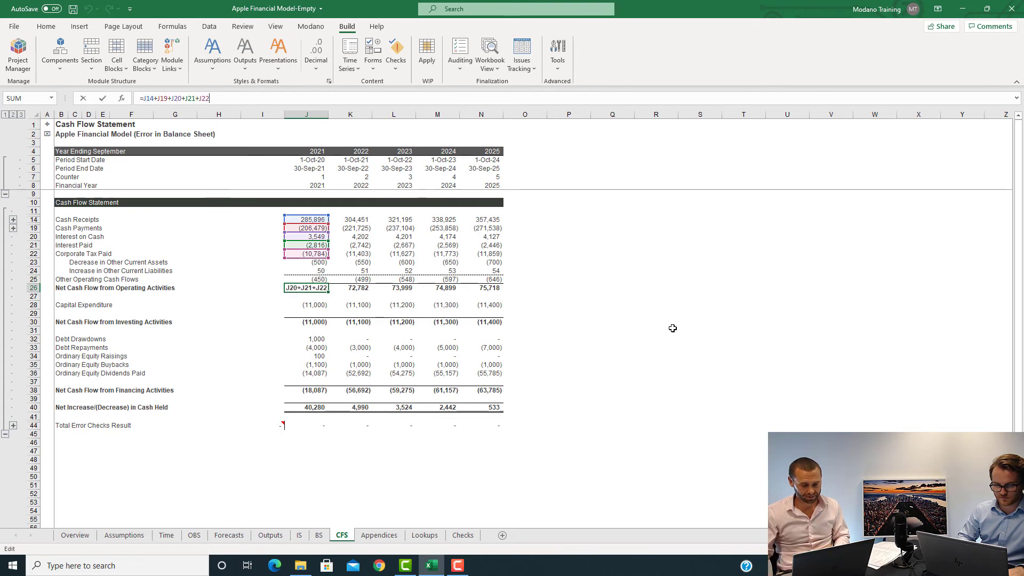
pyautogui.write('+')
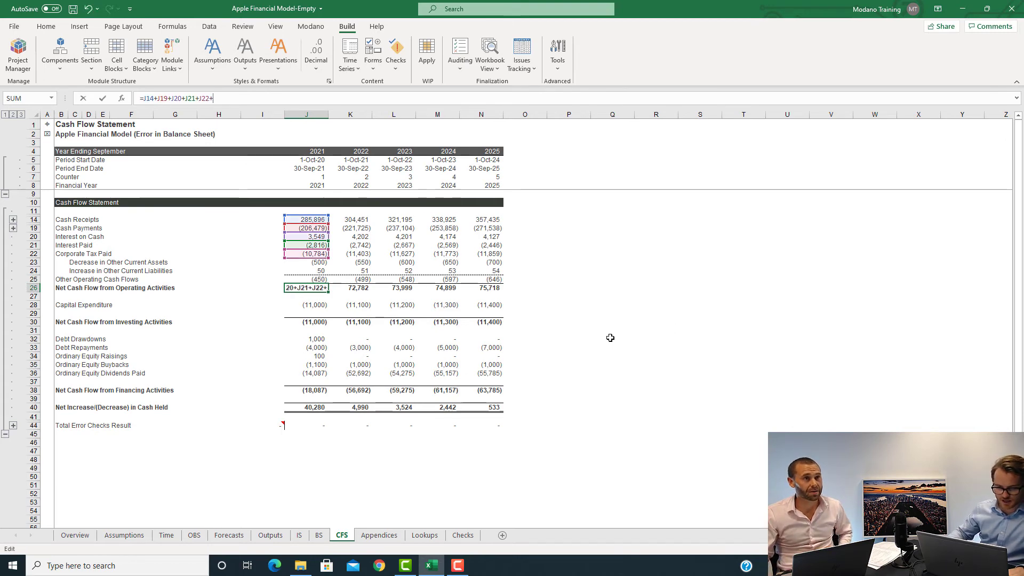
pyautogui.click(318, 280)
pyautogui.press('Return')
pyautogui.press('Up')
pyautogui.hotkey('ctrl', 'shift', 'Right')
pyautogui.hotkey('ctrl', 'r')
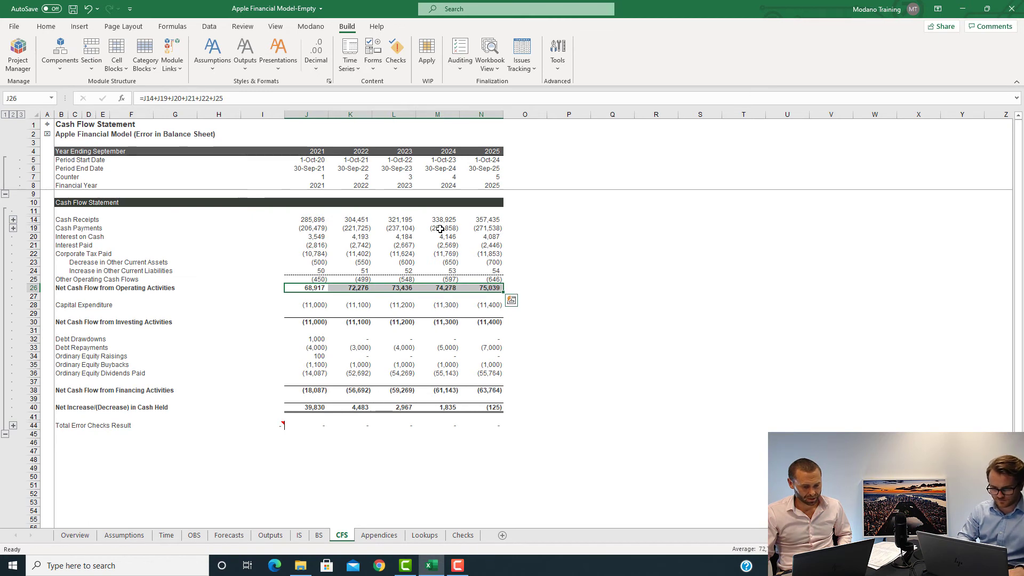
# Step: Check the Net Cash Flow from Operating Activities formula in J26
pyautogui.hotkey('ctrl', 'shift', 'Left')
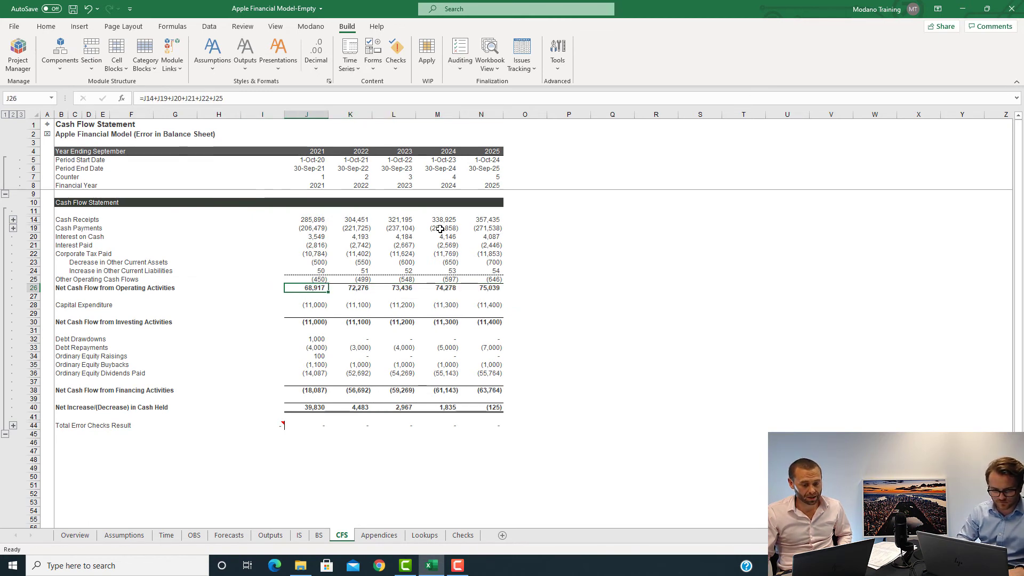
pyautogui.press('F2')
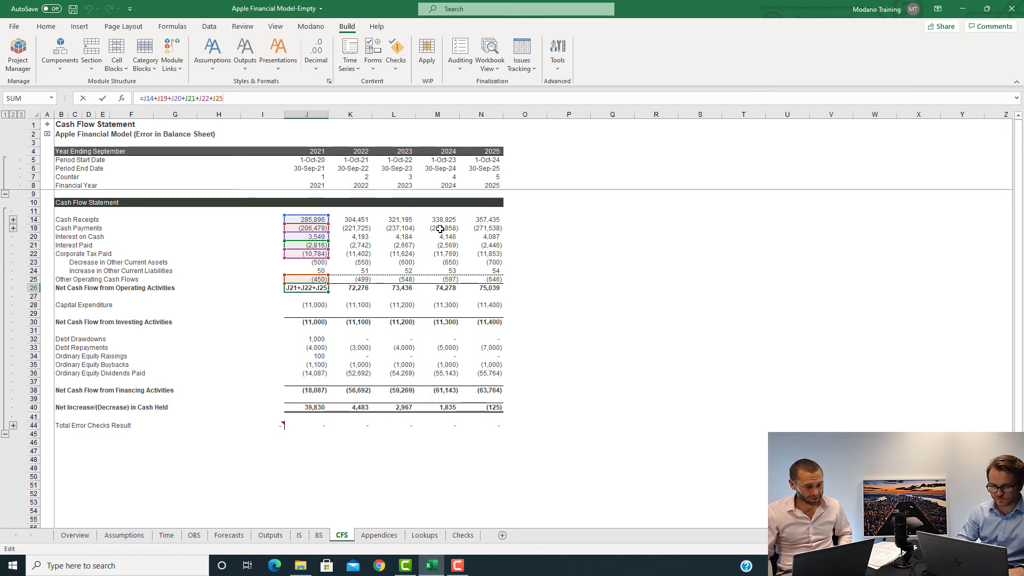
pyautogui.press('Escape')
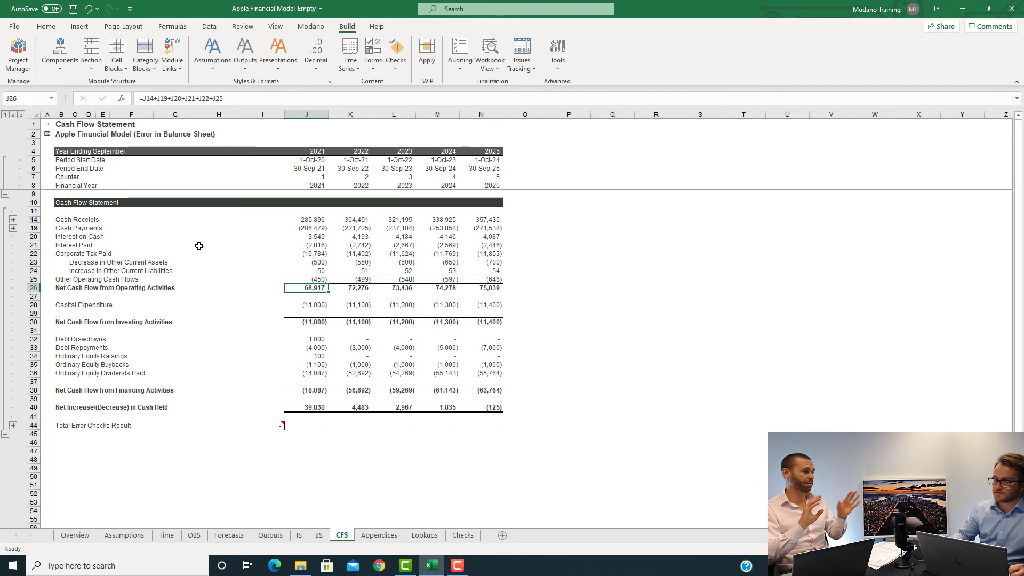
# Step: Group rows 23 and 24, the detail lines above Other Operating Cash Flows
pyautogui.moveTo(33, 262); pyautogui.dragTo(34, 271)
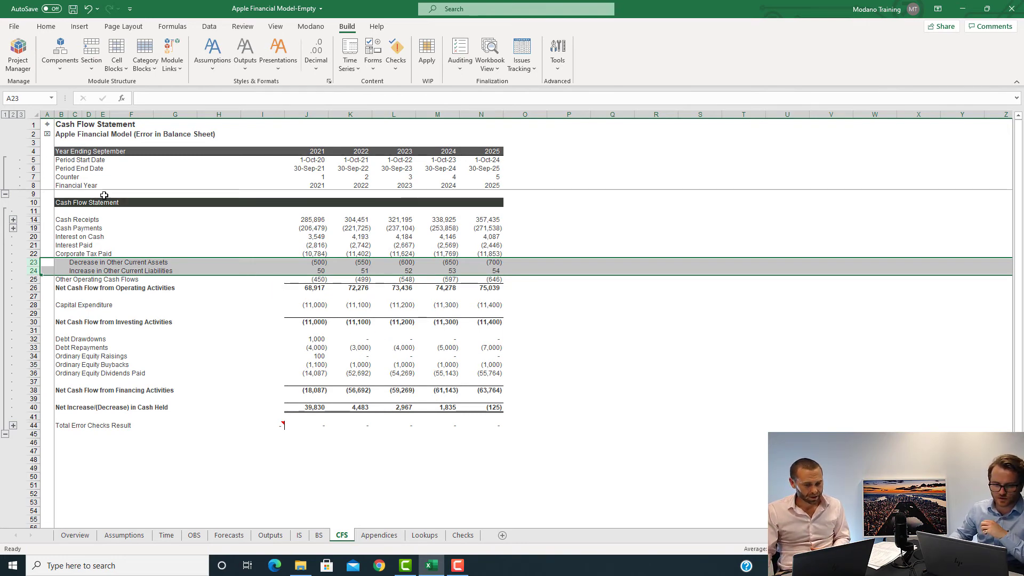
pyautogui.click(210, 27)
pyautogui.click(835, 47)
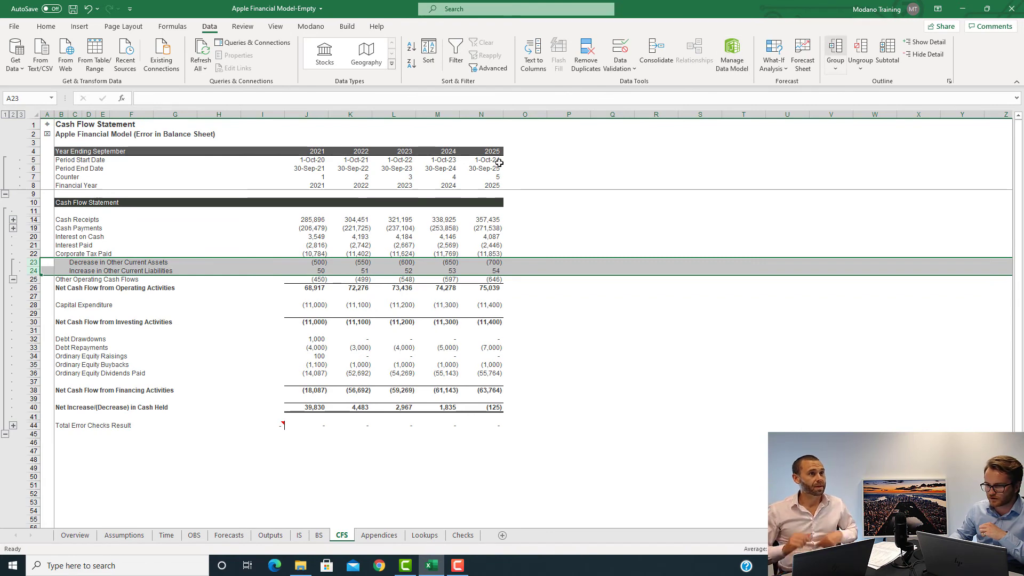
pyautogui.click(58, 281)
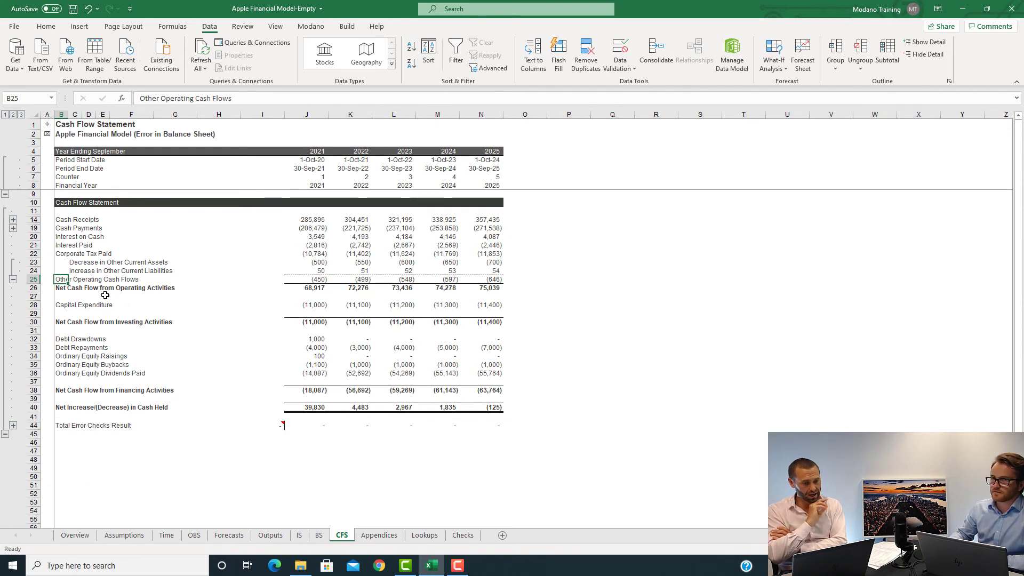
# Step: Enter the label "Other Investing Cash Flows" in B29
pyautogui.click(62, 313)
pyautogui.write('Other Investing Cas')
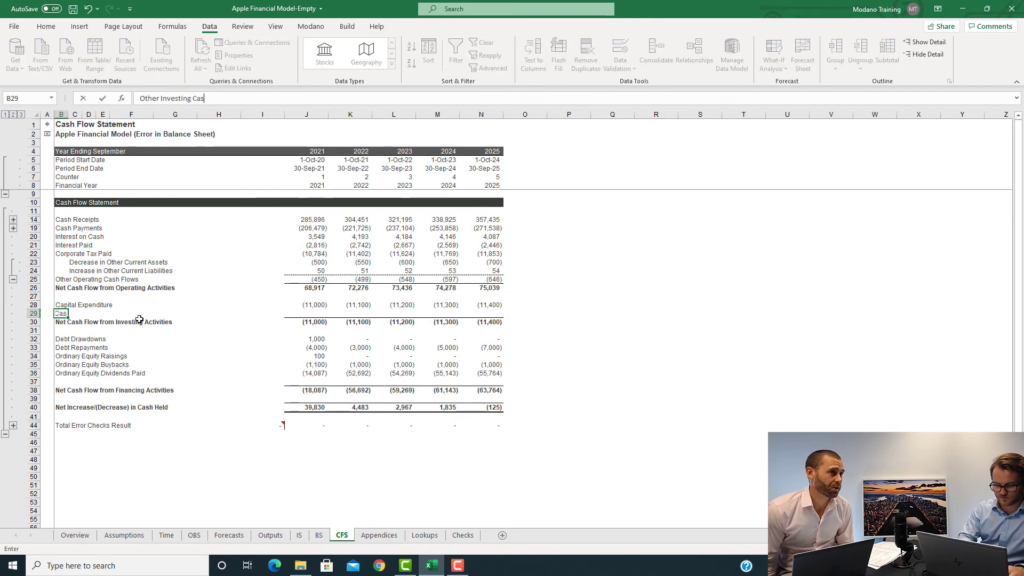
pyautogui.write('h F lows')
pyautogui.press('Return')
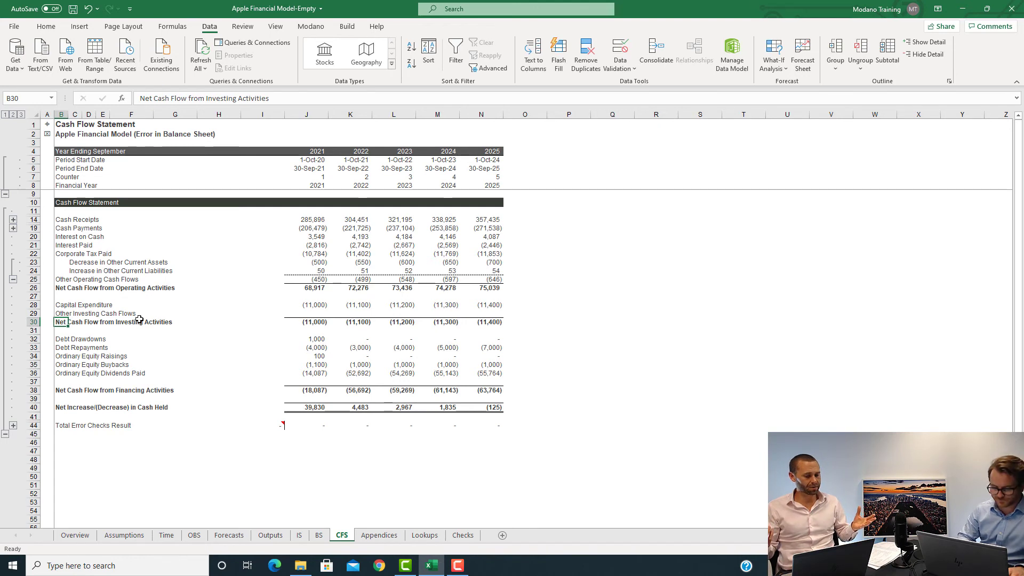
# Step: Set J29 to the negative of the 2021 Other Non-Current Assets movement, =-Forecasts!J64
pyautogui.press('Up')
pyautogui.press('Up')
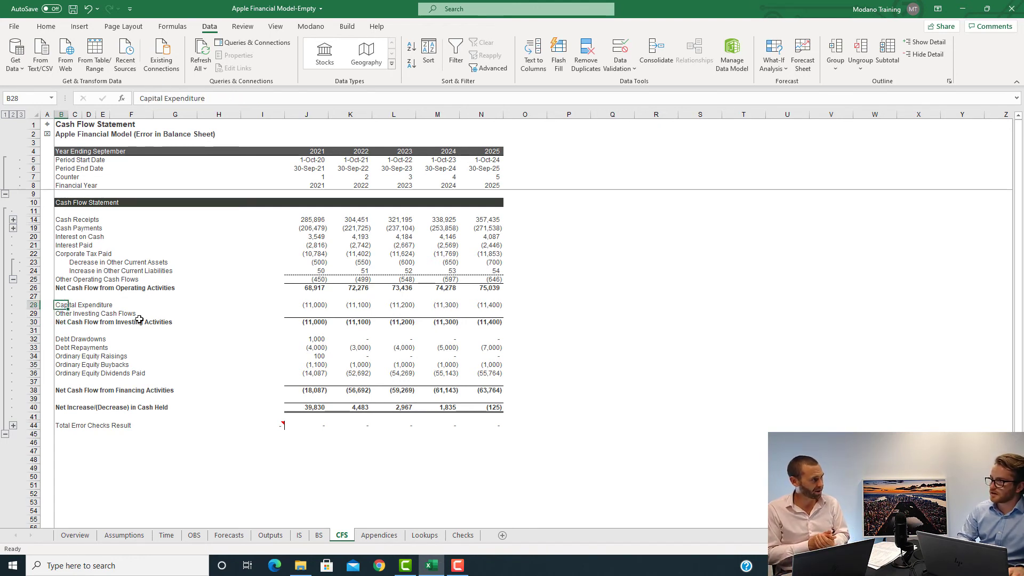
pyautogui.press('Right')
pyautogui.press('Right')
pyautogui.press('Right')
pyautogui.press('Right')
pyautogui.press('Right')
pyautogui.press('Right')
pyautogui.press('Right')
pyautogui.press('Right')
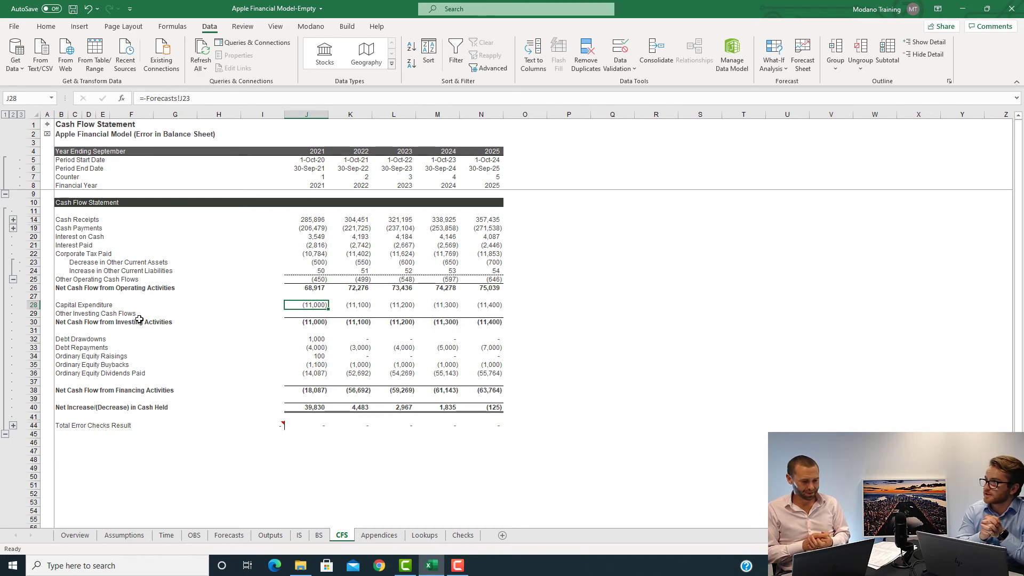
pyautogui.press('Down')
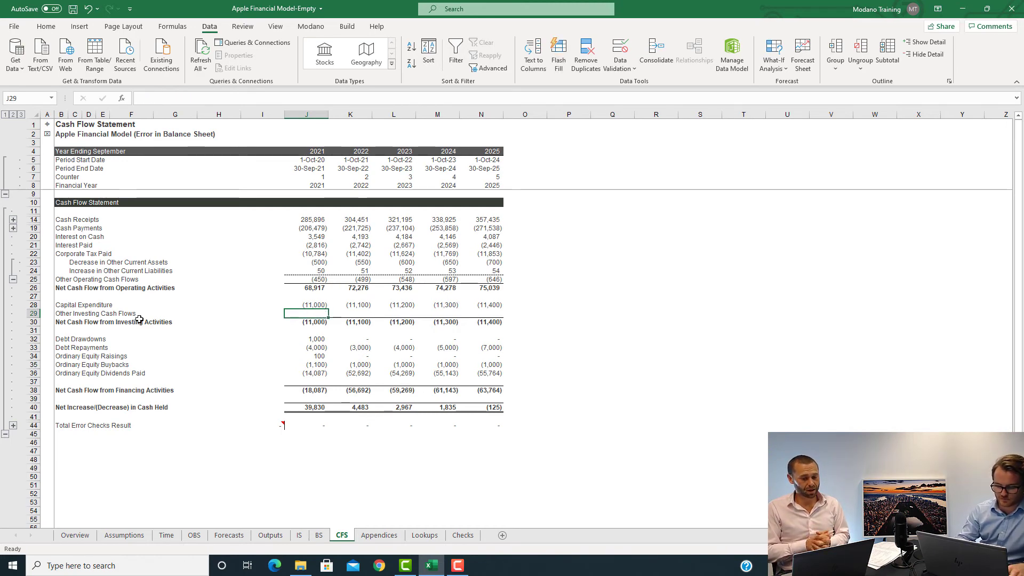
pyautogui.write('=')
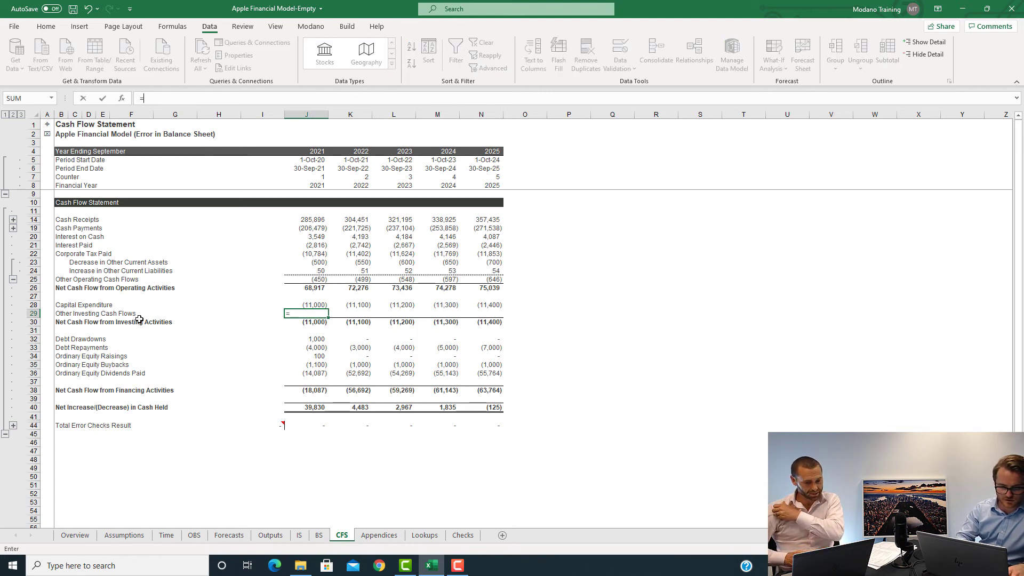
pyautogui.write('-')
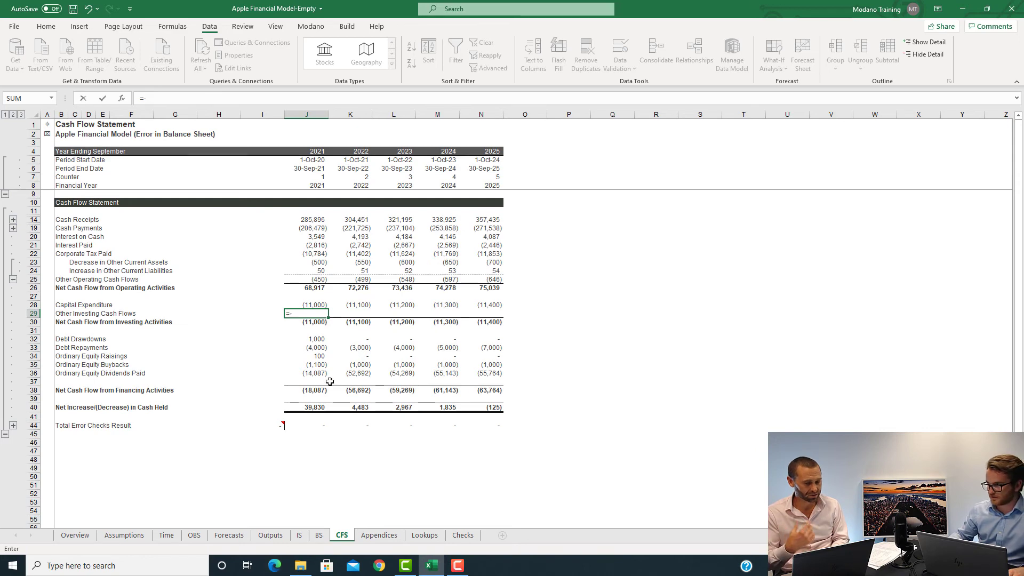
pyautogui.click(229, 536)
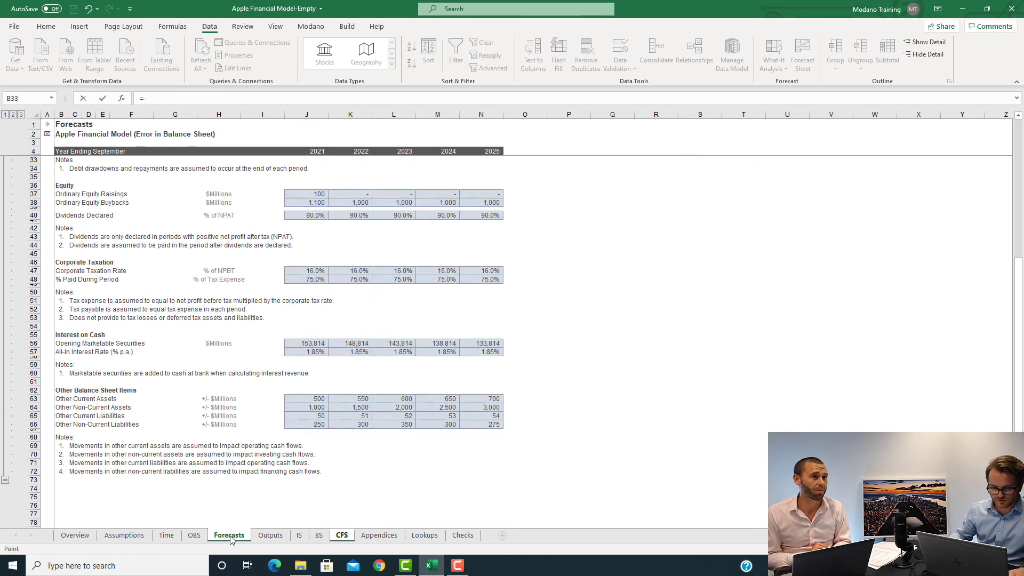
pyautogui.click(304, 408)
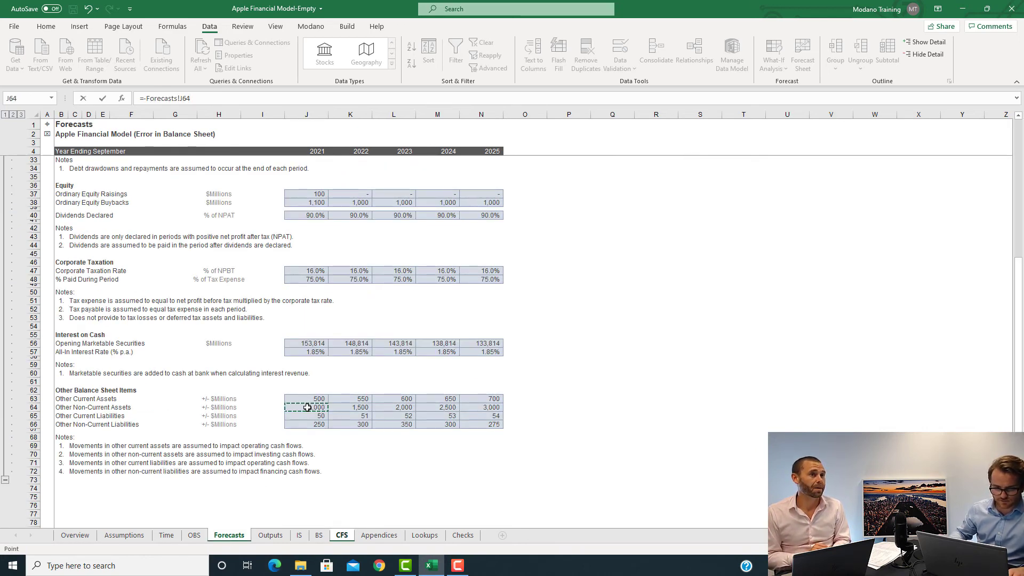
pyautogui.hotkey('ctrl', 'Return')
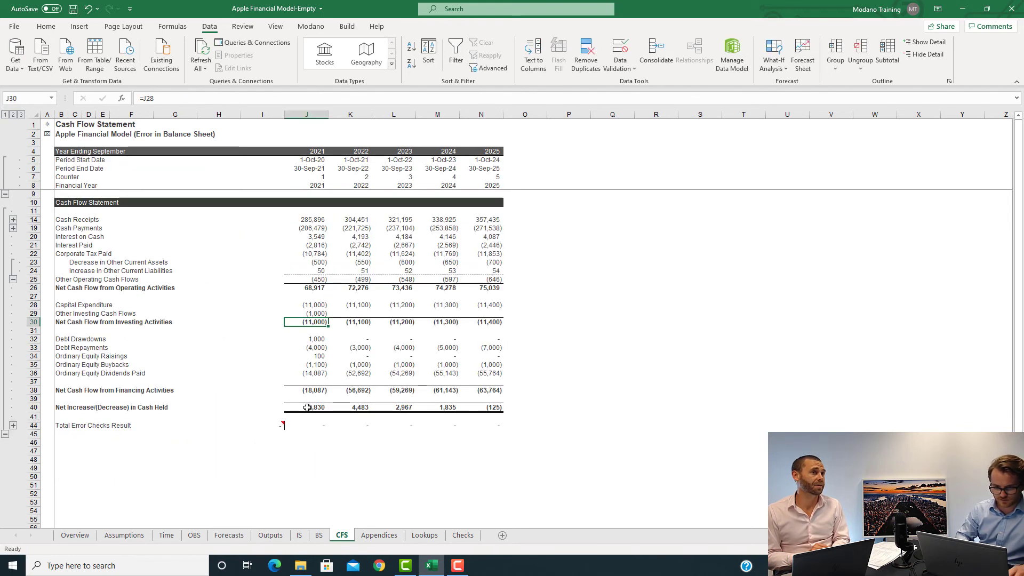
# Step: Copy the Other Investing Cash Flows formula from J29 across to N29
pyautogui.hotkey('shift', 'Right')
pyautogui.hotkey('shift', 'Right')
pyautogui.hotkey('shift', 'Right')
pyautogui.hotkey('shift', 'Right')
pyautogui.hotkey('ctrl', 'r')
# Step: Replace the Net Cash Flow from Investing Activities formula in J30 with =SUM(J28:J29) and copy it across to 2025
pyautogui.press('Down')
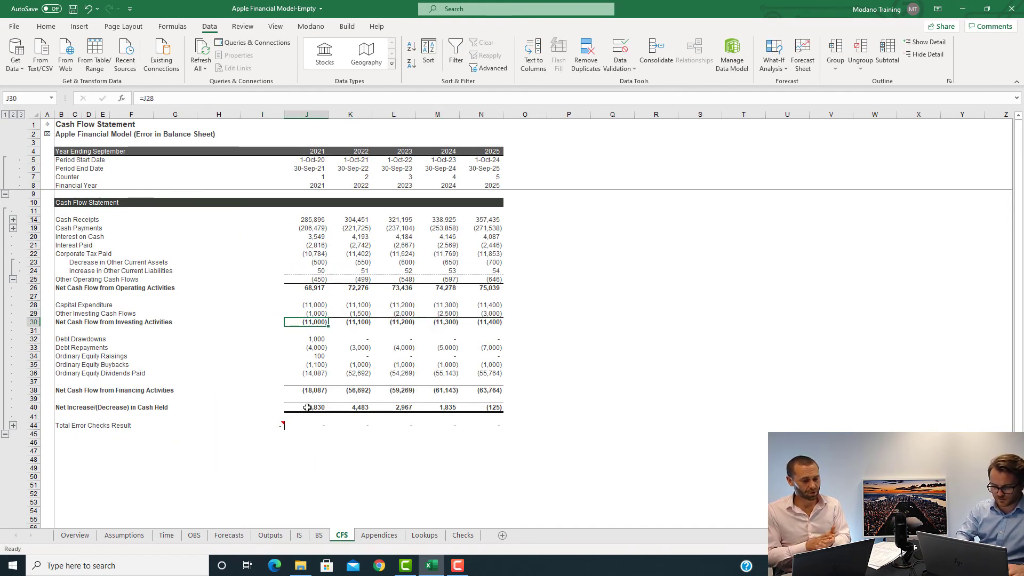
pyautogui.hotkey('alt', '=')
pyautogui.hotkey('ctrl', 'Return')
pyautogui.hotkey('shift', 'Right')
pyautogui.hotkey('shift', 'Right')
pyautogui.hotkey('shift', 'Right')
pyautogui.hotkey('shift', 'Right')
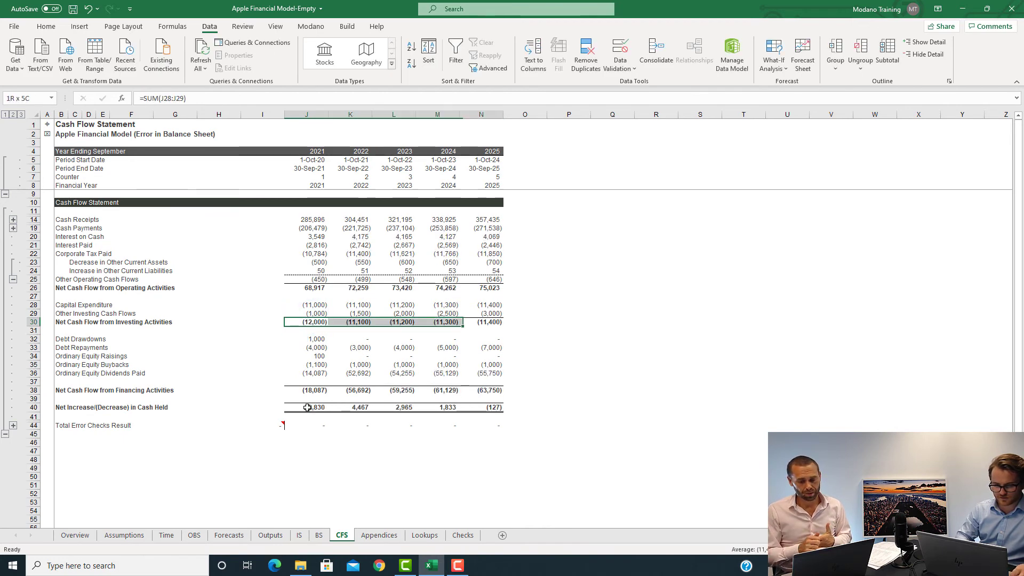
pyautogui.hotkey('ctrl', 'r')
pyautogui.hotkey('shift', 'Left')
pyautogui.hotkey('shift', 'Left')
pyautogui.hotkey('shift', 'Left')
pyautogui.hotkey('shift', 'Left')
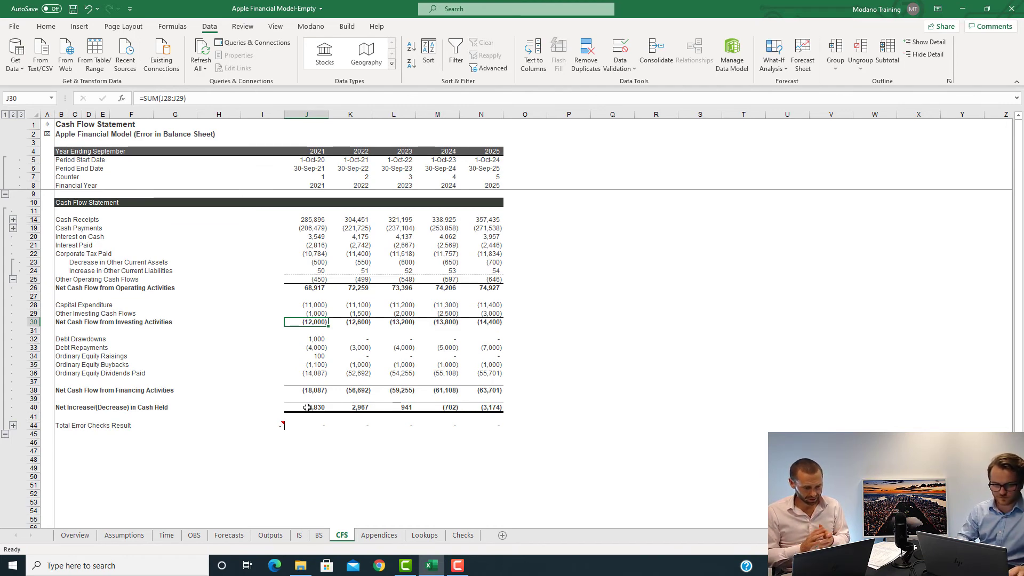
# Step: Enter the label "Other Financing Cash Flows" in B37
pyautogui.hotkey('ctrl', 'Left')
pyautogui.hotkey('ctrl', 'Down')
pyautogui.hotkey('ctrl', 'Down')
pyautogui.press('Down')
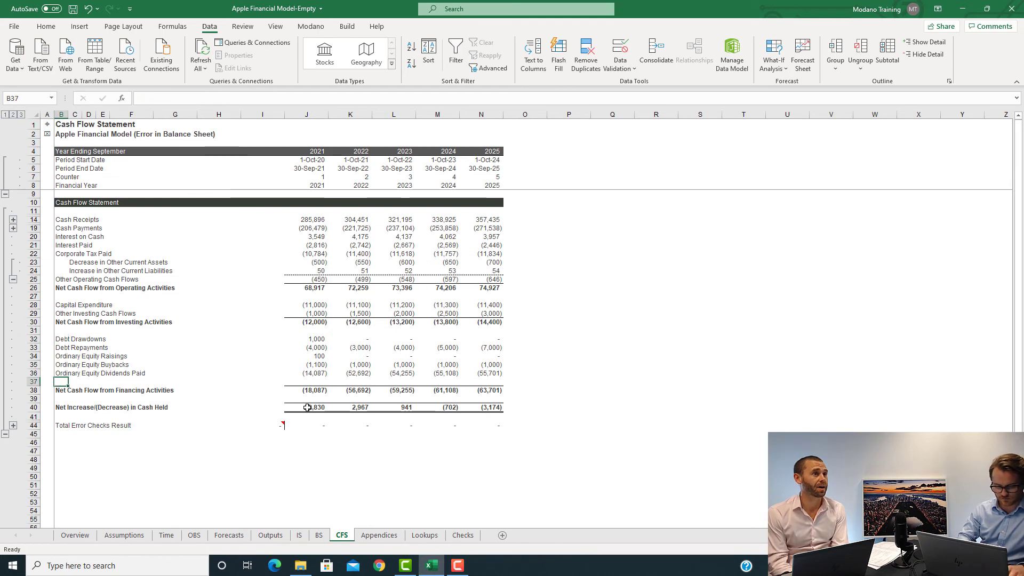
pyautogui.write('Other Financing Cash FLows')
pyautogui.press('Return')
# Step: Link J37 to the 2021 Other Non-Current Liabilities movement, =Forecasts!J66
pyautogui.press('Up')
pyautogui.press('Up')
pyautogui.hotkey('ctrl', 'Right')
pyautogui.press('Down')
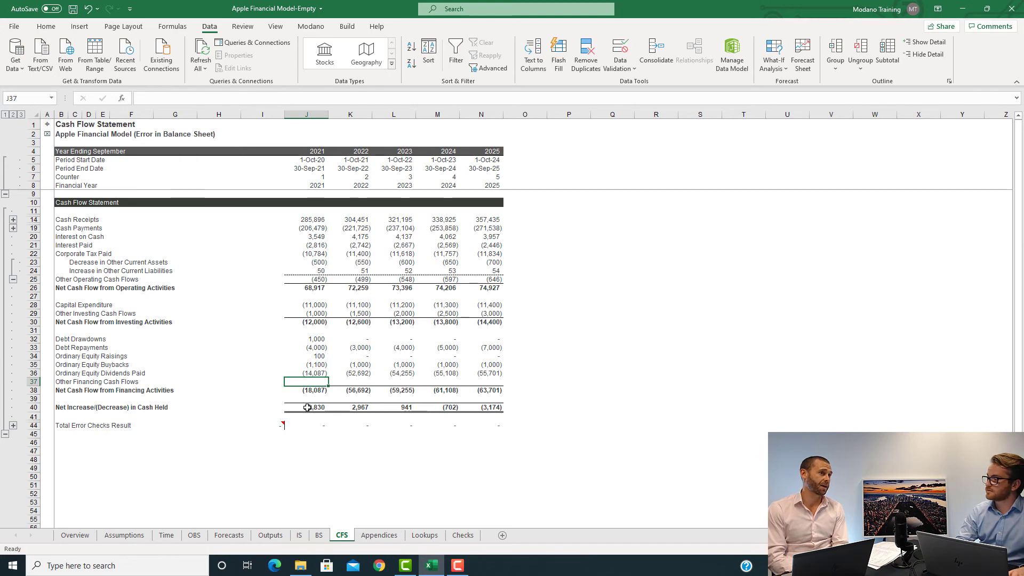
pyautogui.write('=')
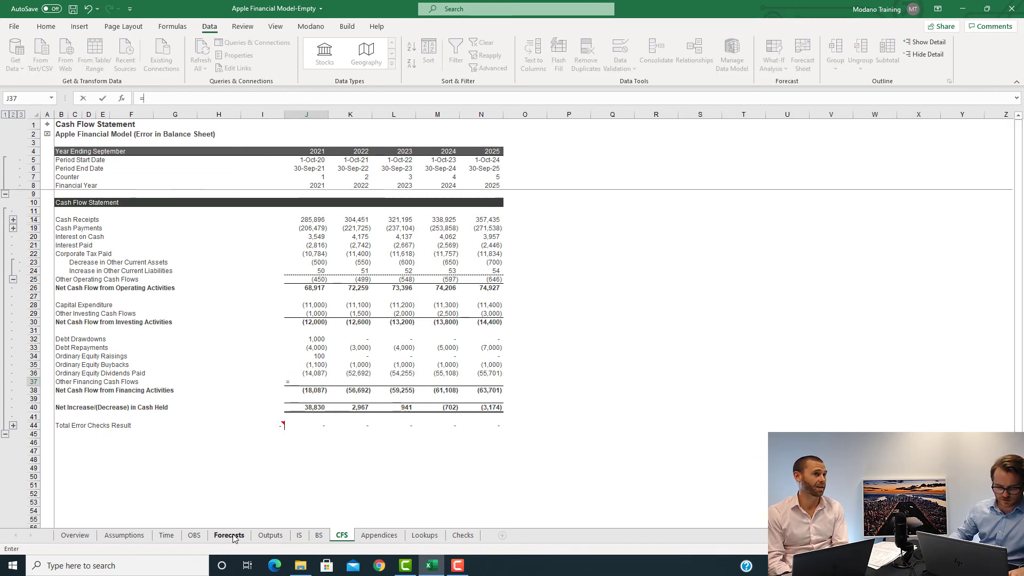
pyautogui.click(229, 535)
pyautogui.click(317, 425)
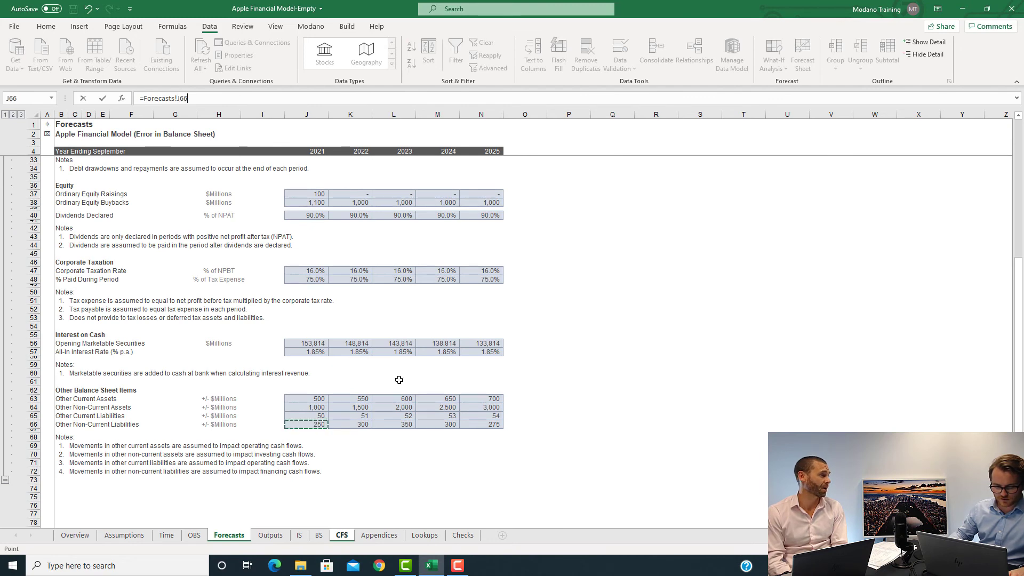
pyautogui.press('Return')
# Step: Copy the Other Financing Cash Flows formula from J37 across to N37
pyautogui.press('Up')
pyautogui.hotkey('shift', 'Right')
pyautogui.hotkey('shift', 'Right')
pyautogui.hotkey('shift', 'Right')
pyautogui.hotkey('shift', 'Right')
pyautogui.hotkey('ctrl', 'r')
pyautogui.press('Left')
pyautogui.press('Right')
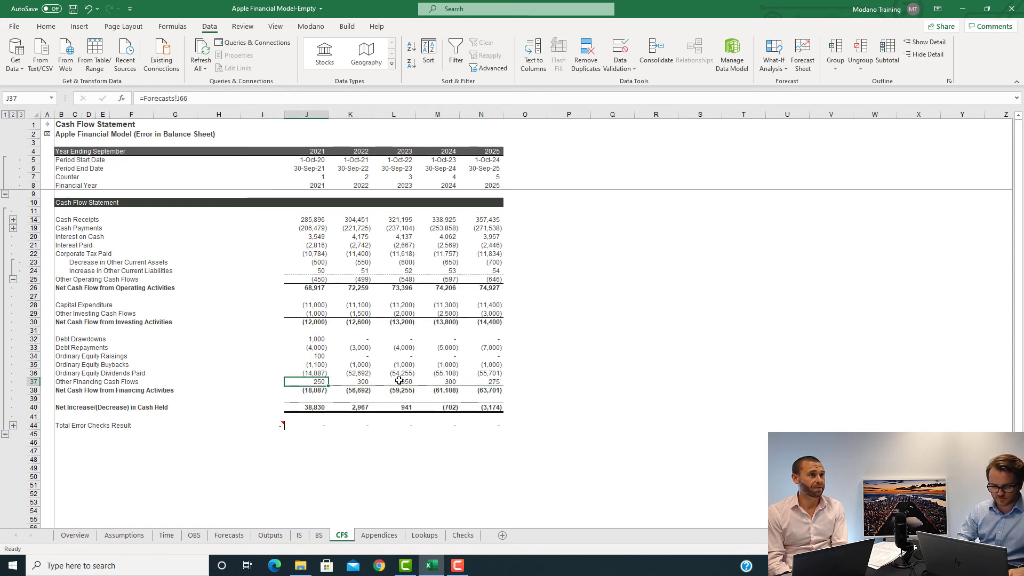
# Step: Extend the Net Cash Flow from Financing Activities formula in J38 to =SUM(J32:J37) and copy it across to 2025
pyautogui.press('Down')
pyautogui.press('F2')
pyautogui.press('Left')
pyautogui.press('BackSpace')
pyautogui.write('7')
pyautogui.press('Return')
pyautogui.press('Up')
pyautogui.hotkey('ctrl', 'shift', 'Right')
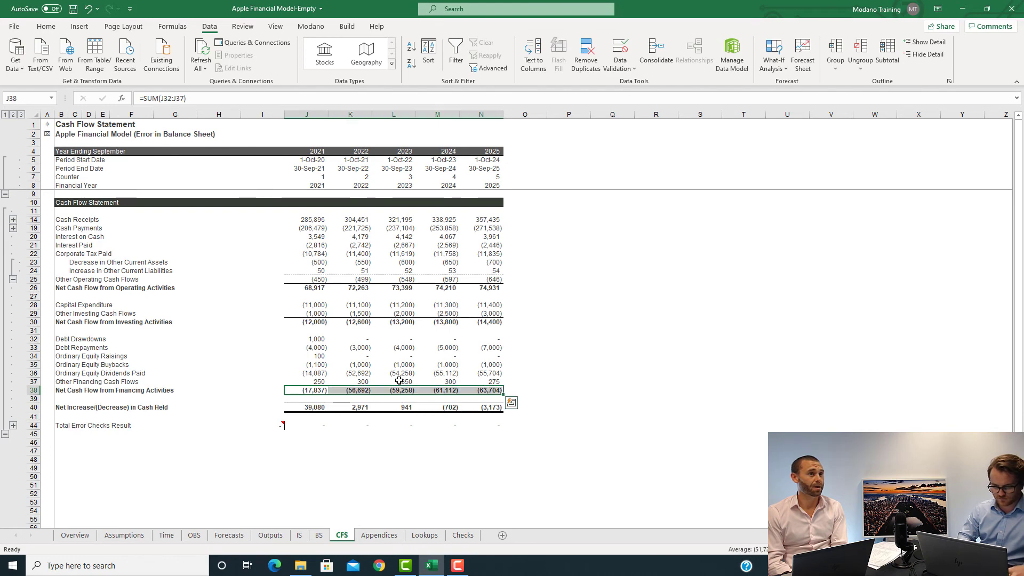
pyautogui.hotkey('ctrl', 'r')
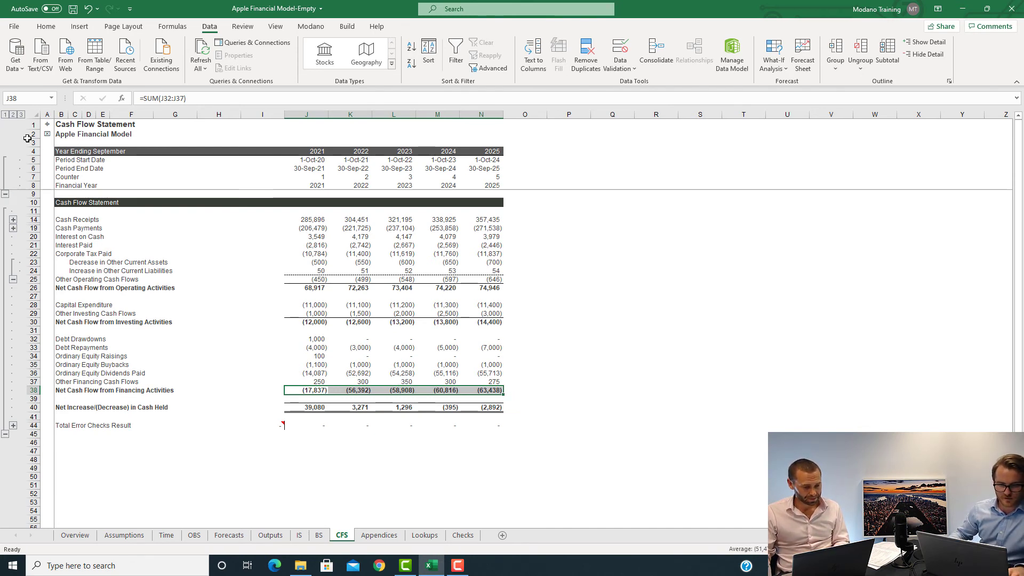
# Step: Collapse the period header rows and the Other Operating Cash Flows detail rows, and check the Net Increase/(Decrease) in Cash Held
pyautogui.click(6, 195)
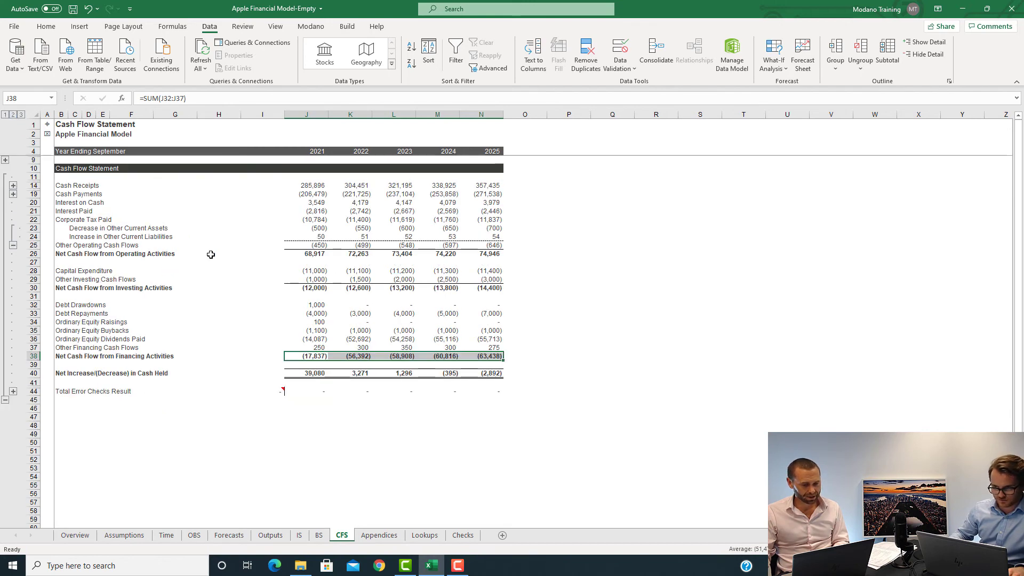
pyautogui.click(189, 223)
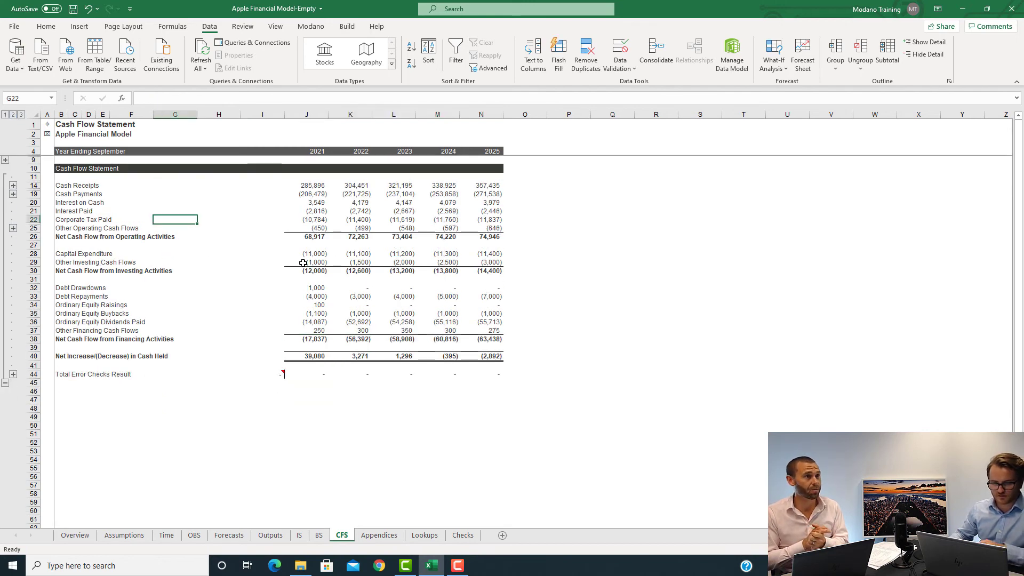
pyautogui.click(59, 160)
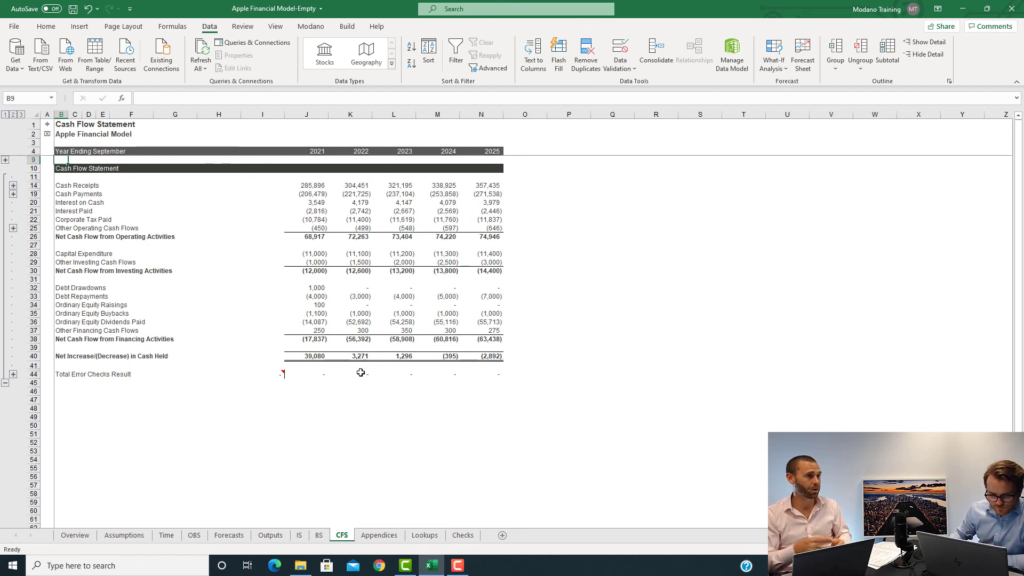
pyautogui.click(318, 357)
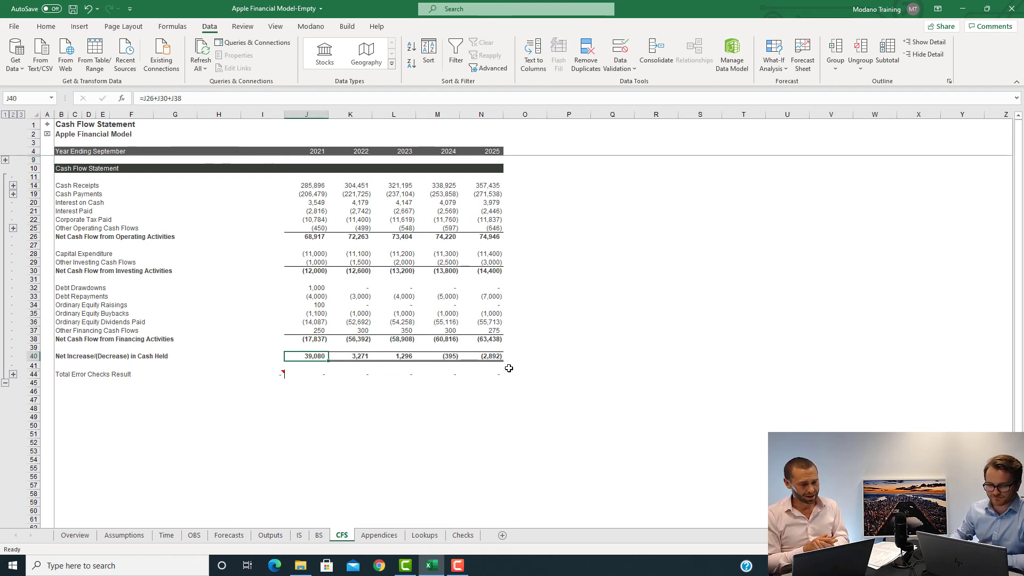
pyautogui.hotkey('ctrl', 'Right')
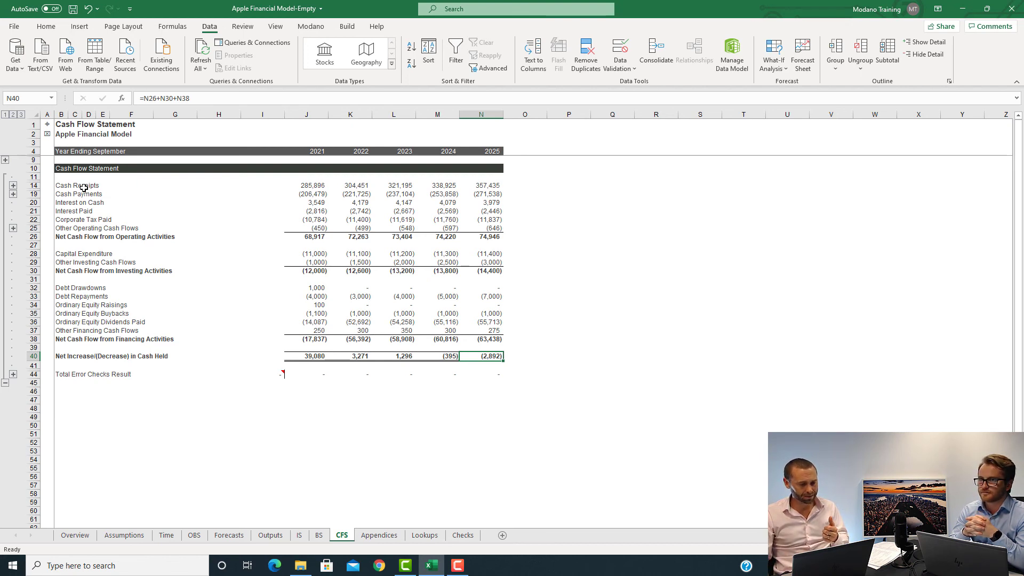
# Step: Open the Income Statement and the Balance Sheet in turn from the table of contents and collapse each to outline level 2
pyautogui.click(47, 127)
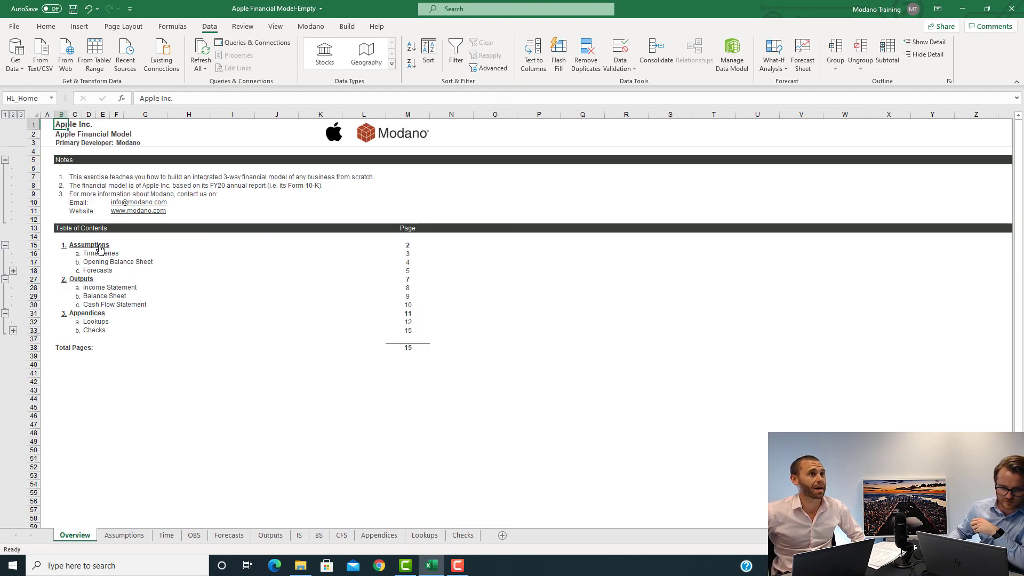
pyautogui.click(110, 289)
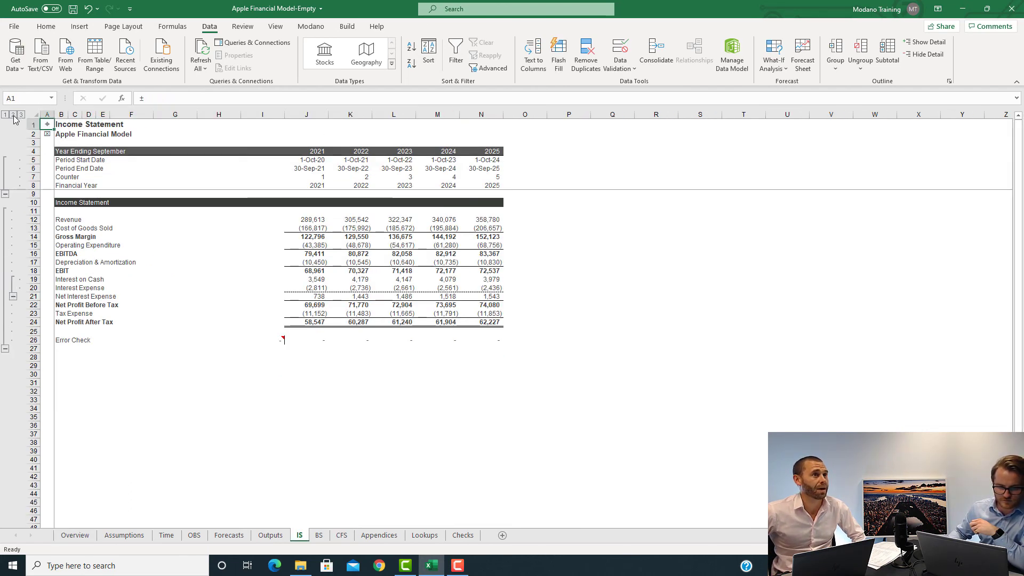
pyautogui.click(13, 116)
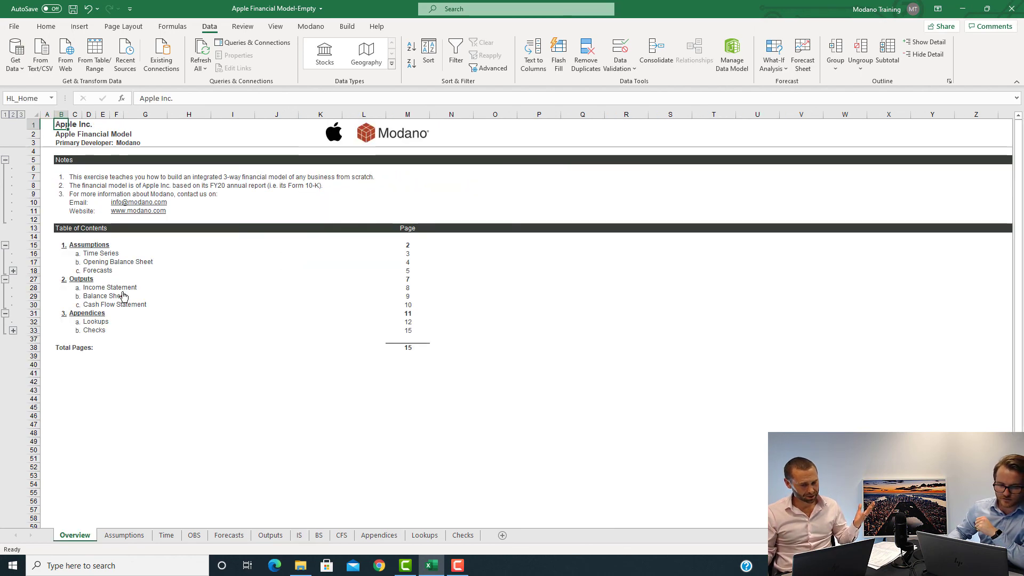
pyautogui.click(197, 278)
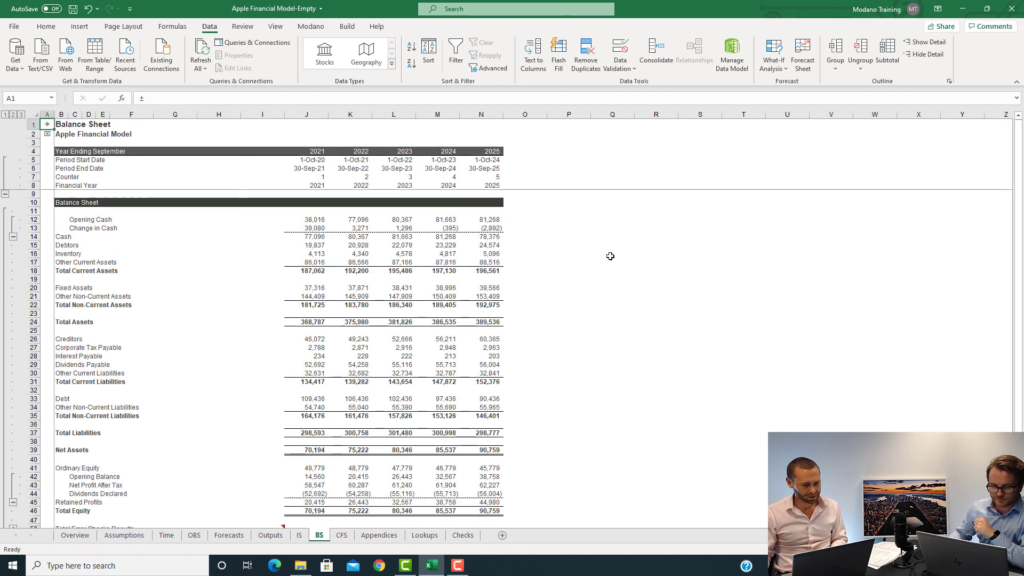
pyautogui.click(13, 115)
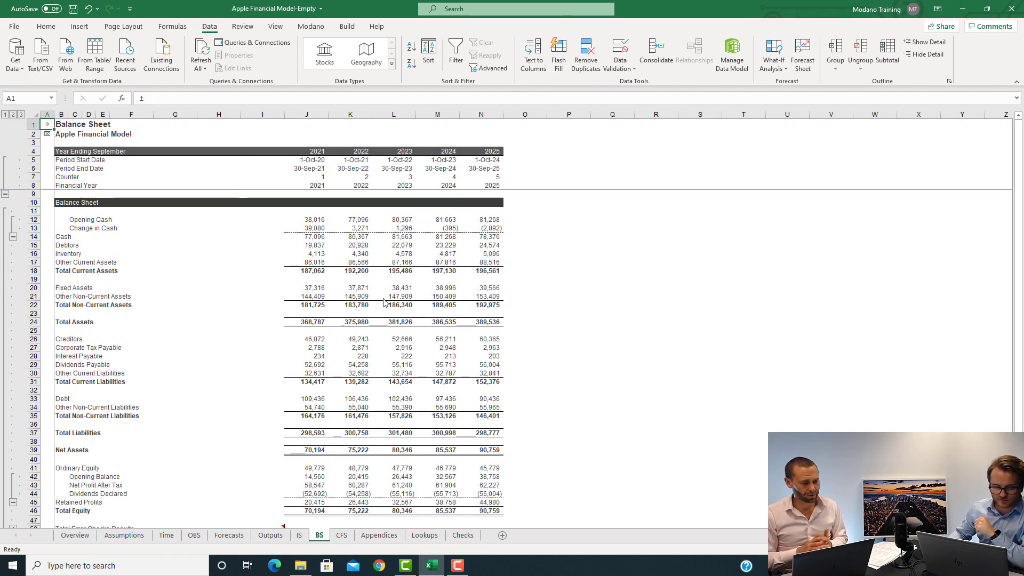